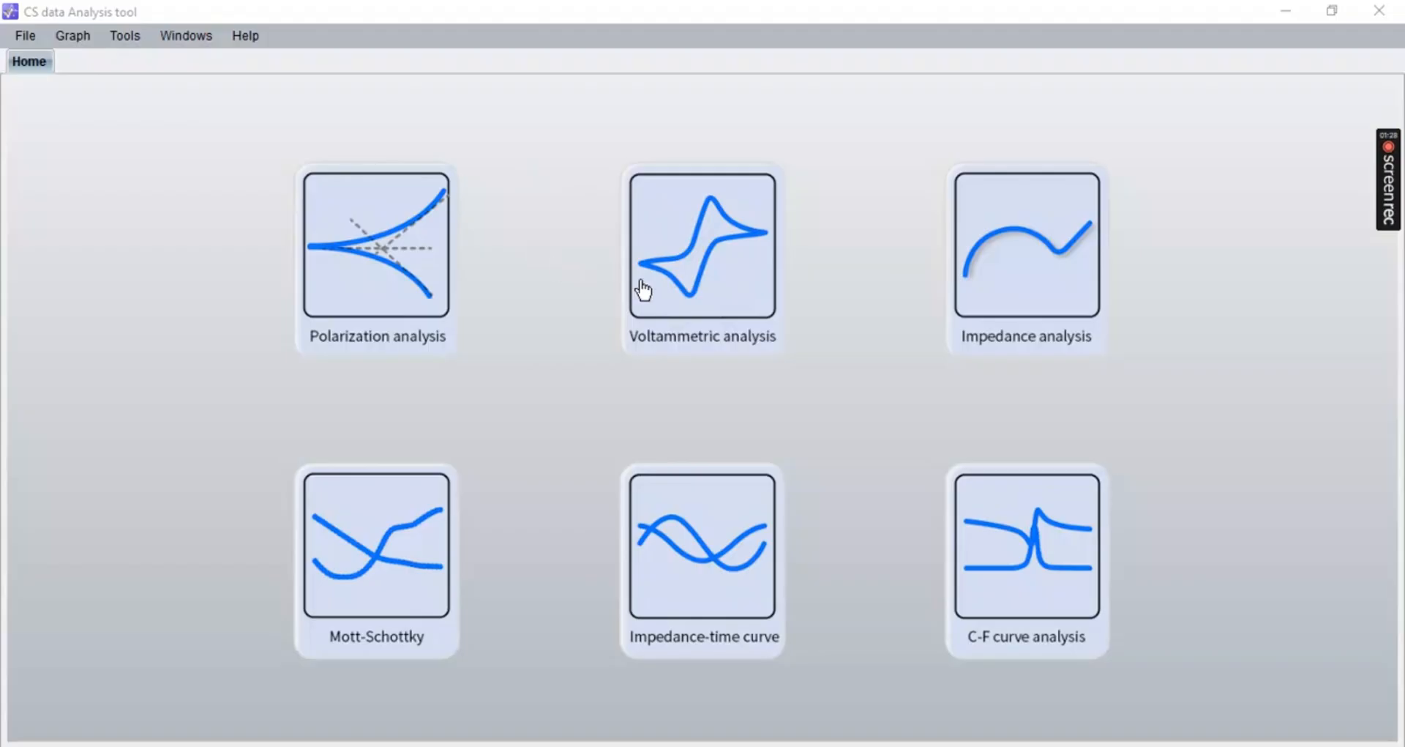
- Start a new voltammetric analysis project and open the data file chooser
left_click(715, 270)
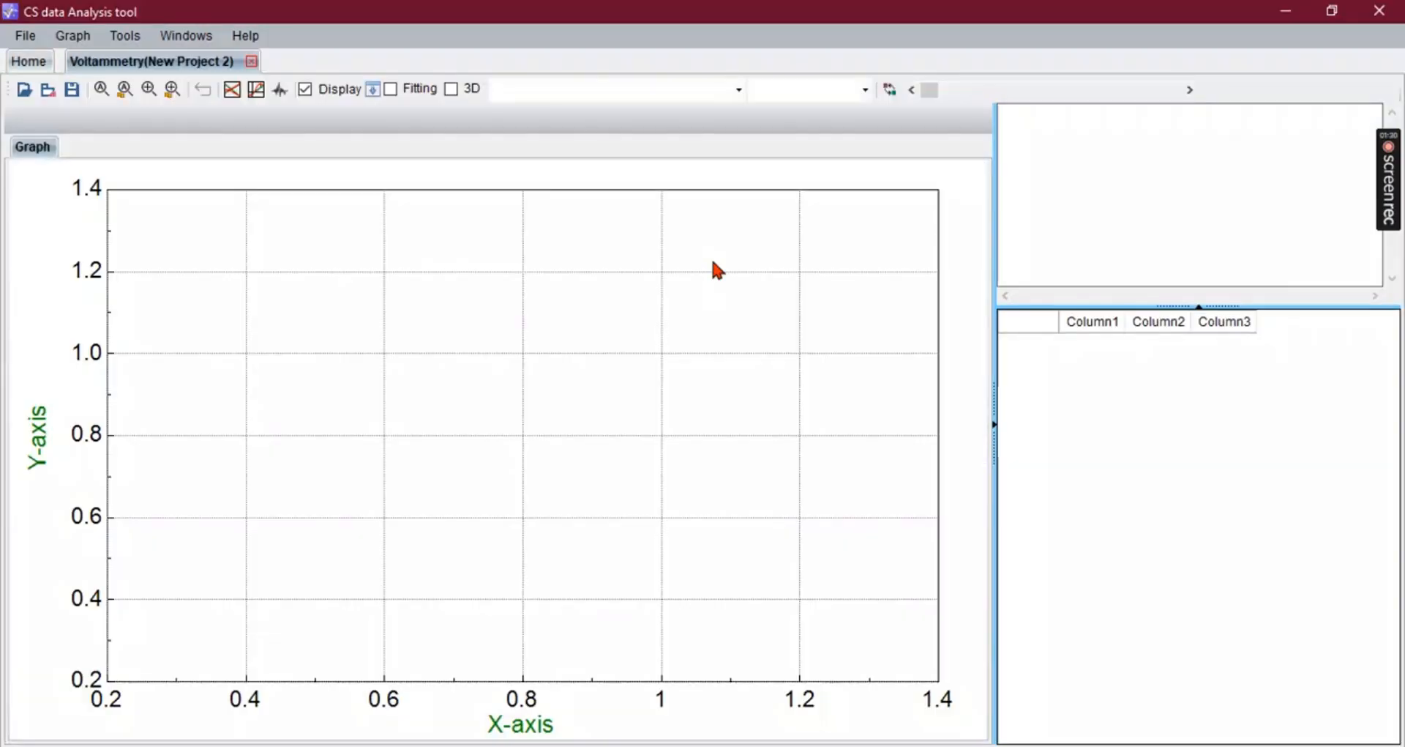
left_click(23, 94)
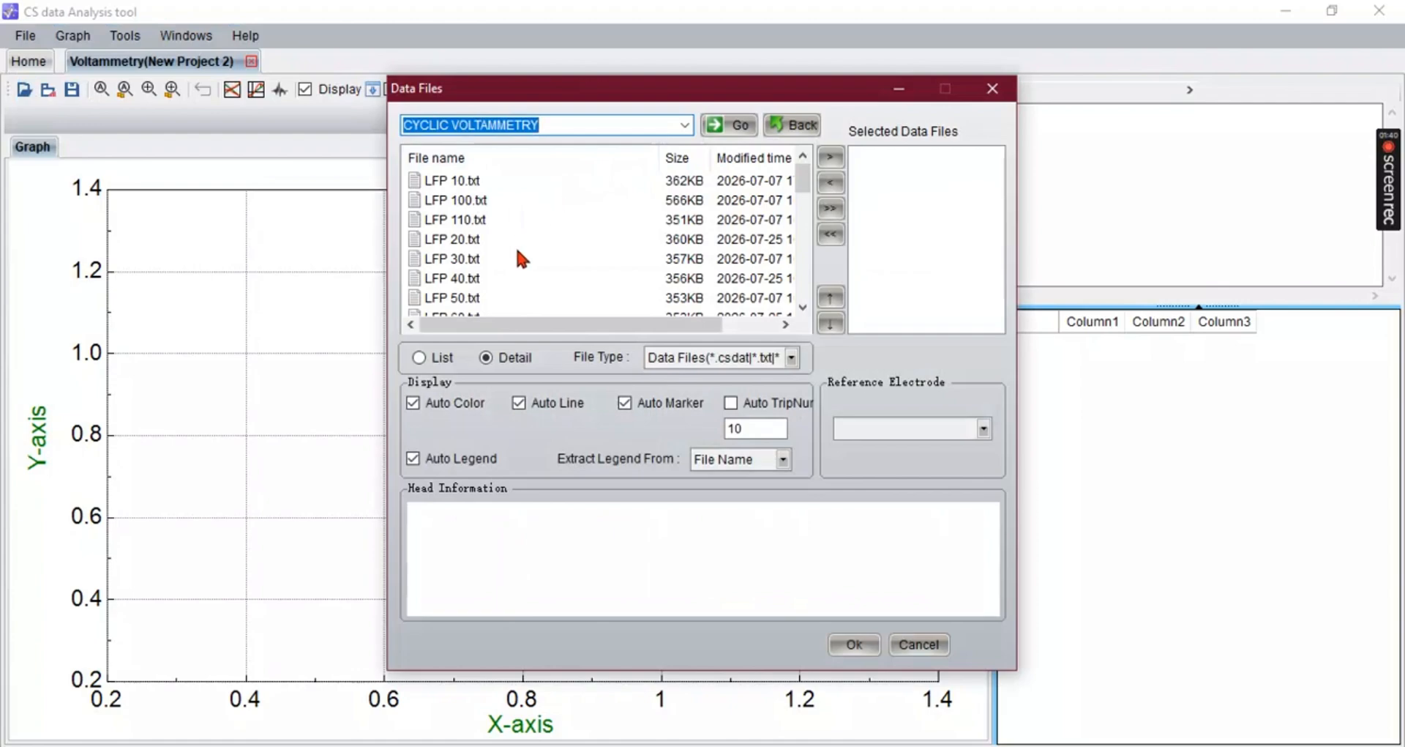
- Add LFP 10.txt through LFP 50.txt to the selected data files, then remove them again
double_click(527, 179)
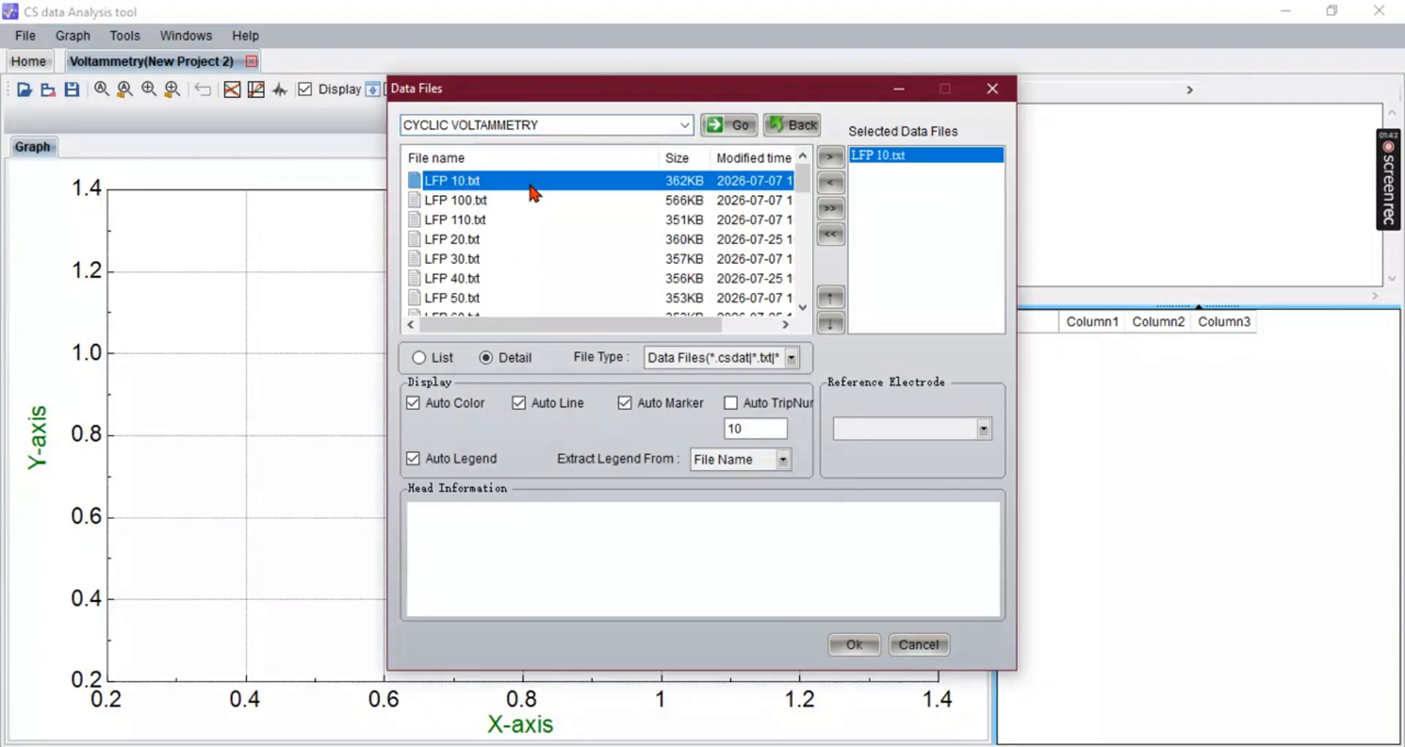
double_click(549, 239)
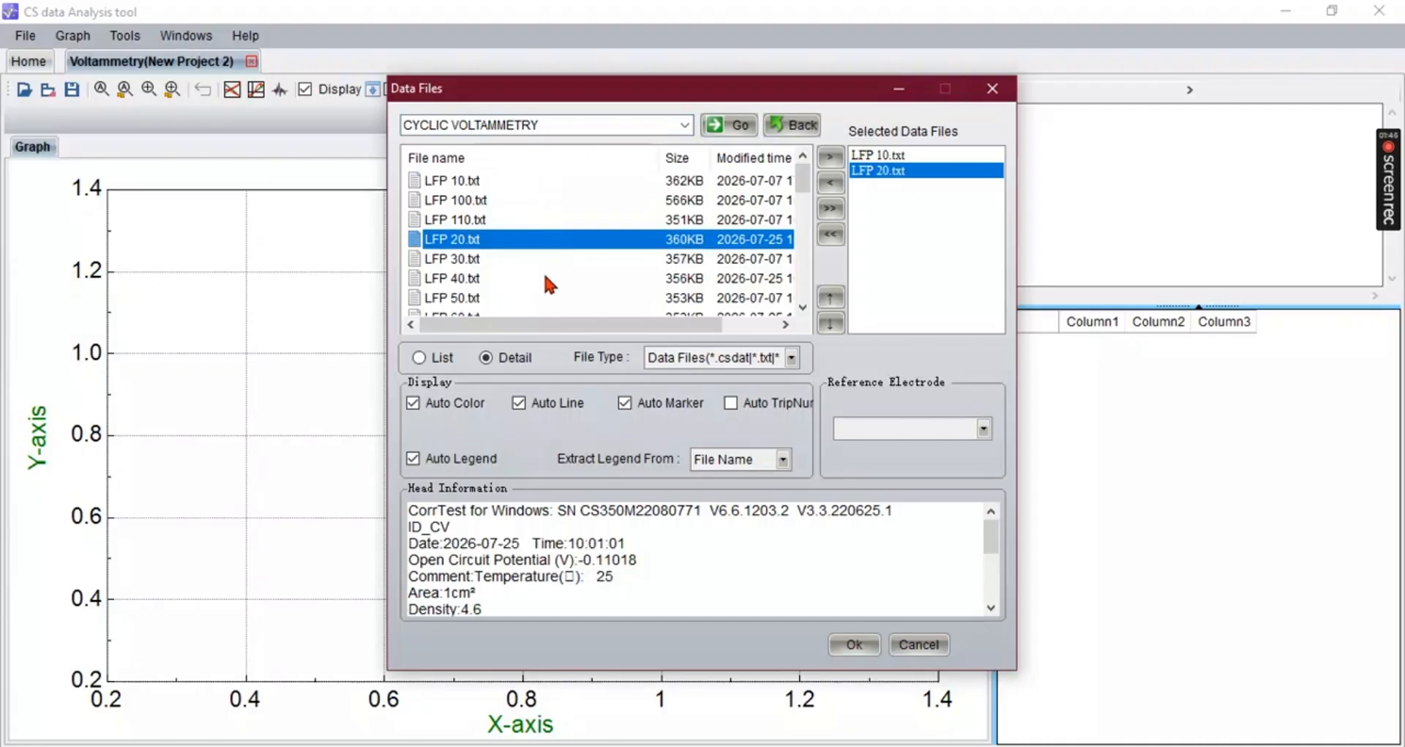
double_click(538, 259)
double_click(554, 282)
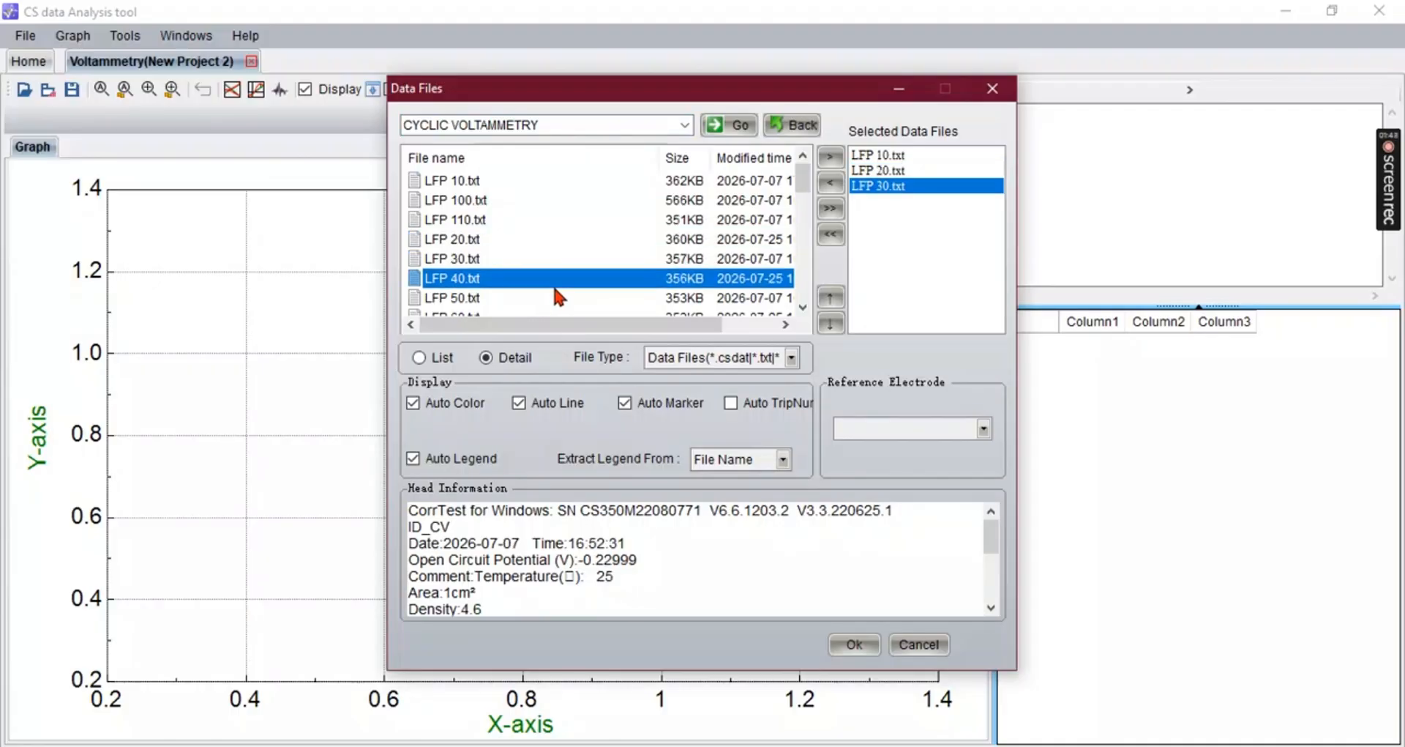
double_click(521, 305)
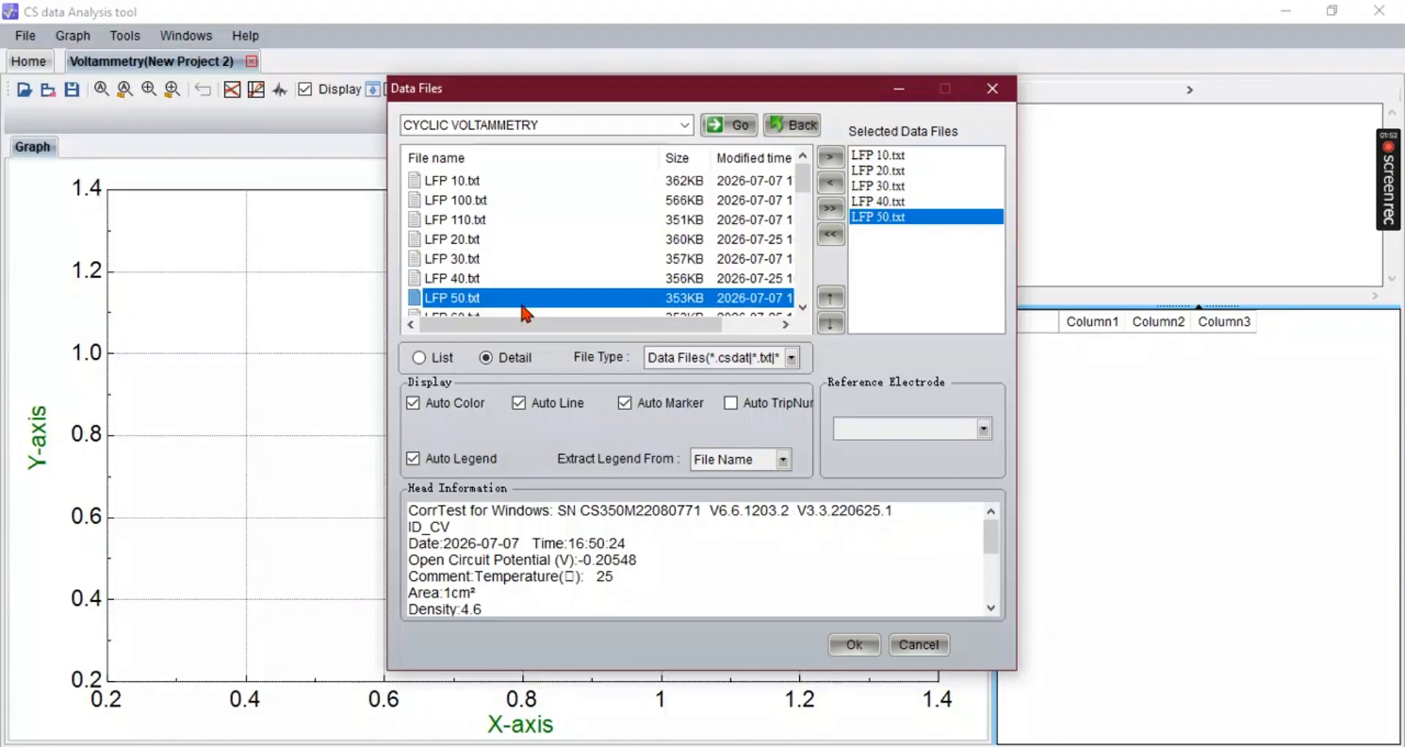
left_click(831, 183)
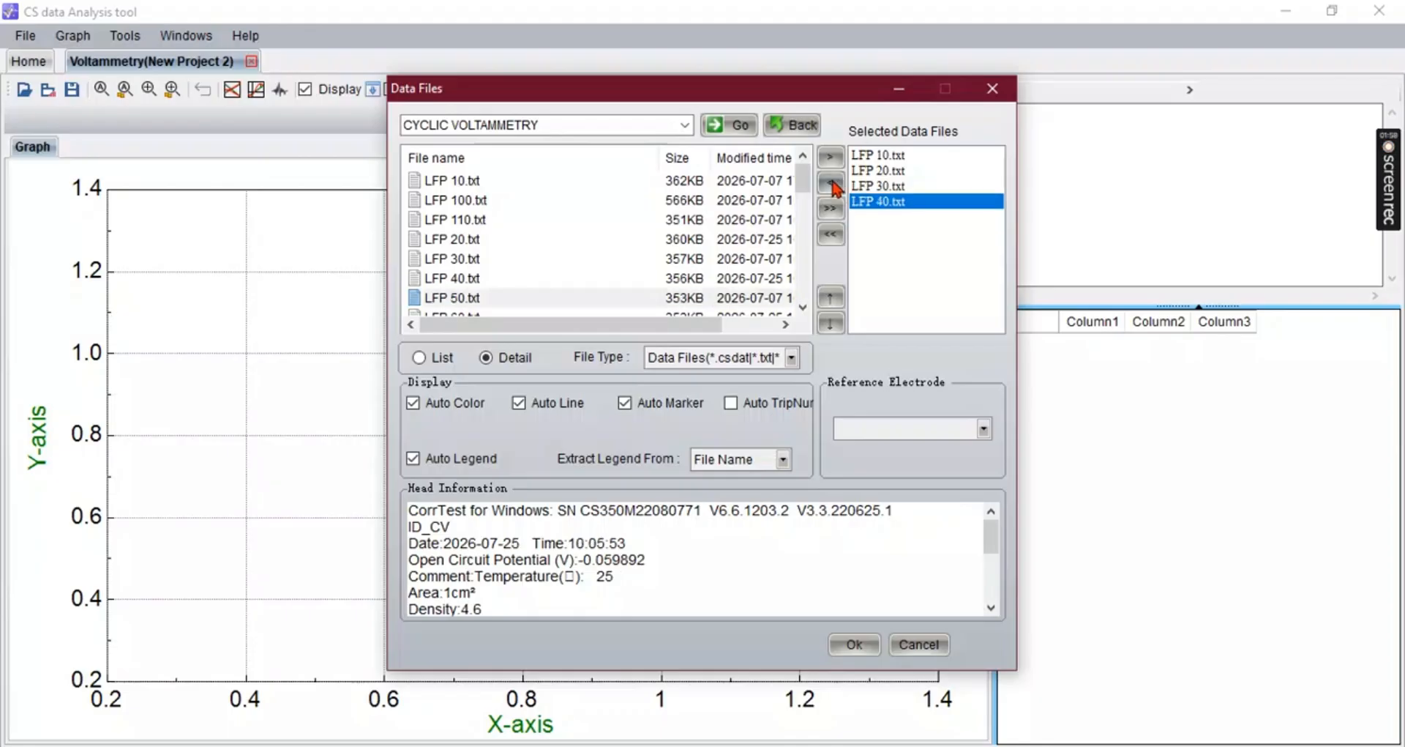
left_click(833, 236)
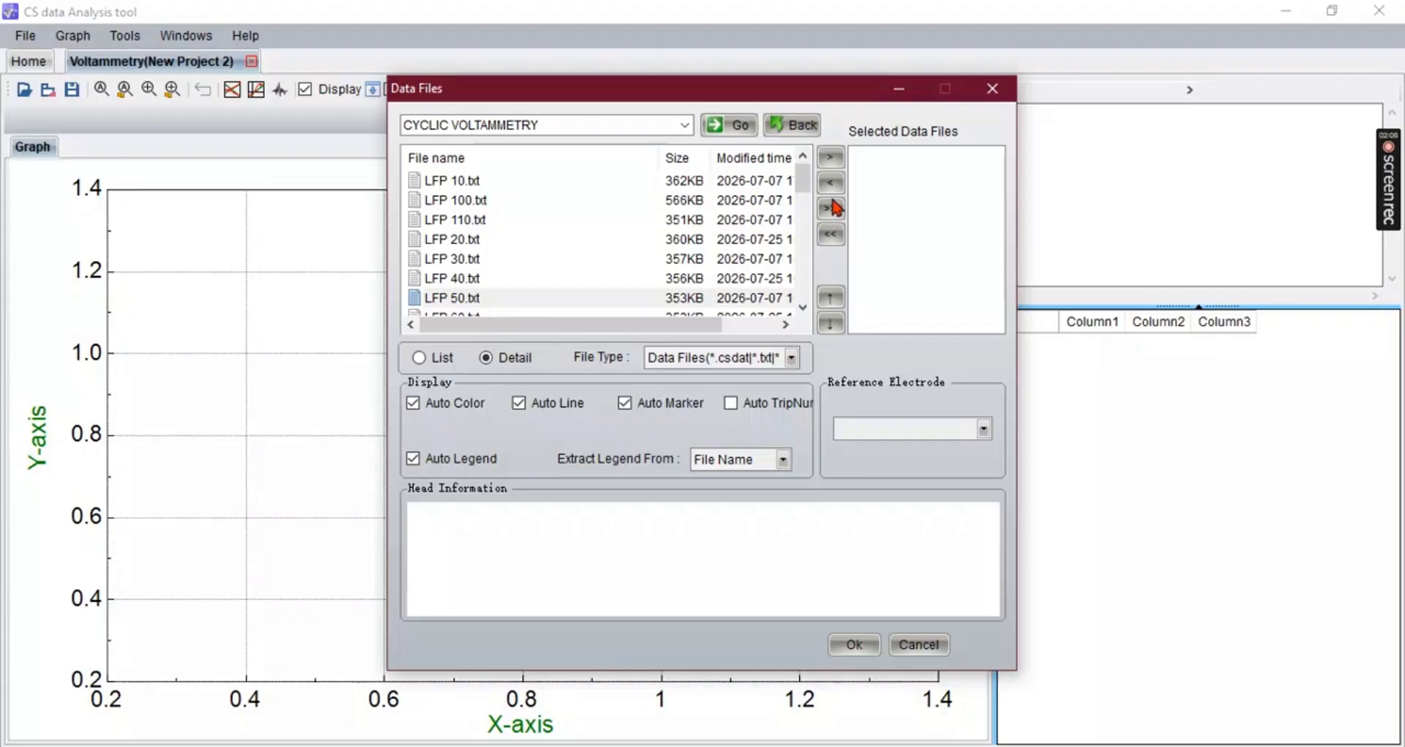
- Add every data file to the selection and remove them one at a time until the list is empty
left_click(833, 208)
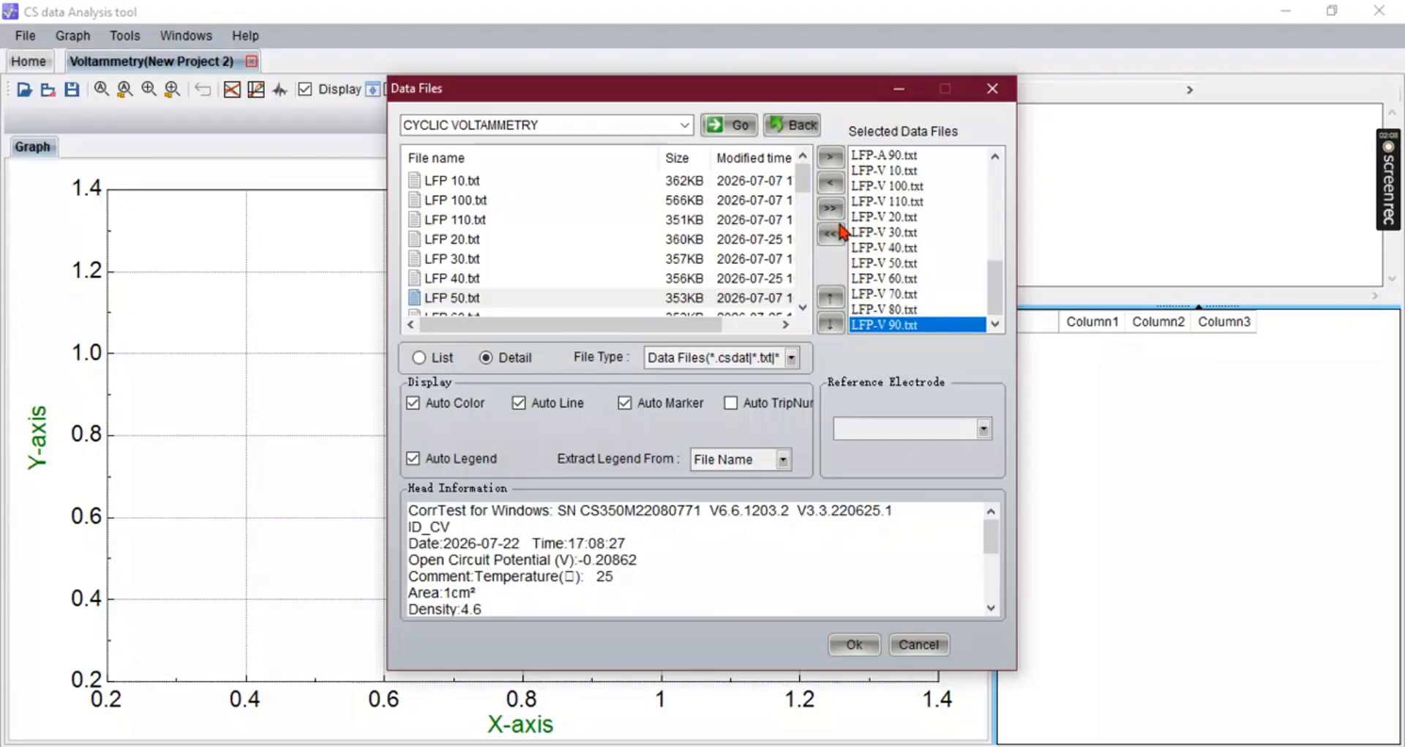
left_click(834, 186)
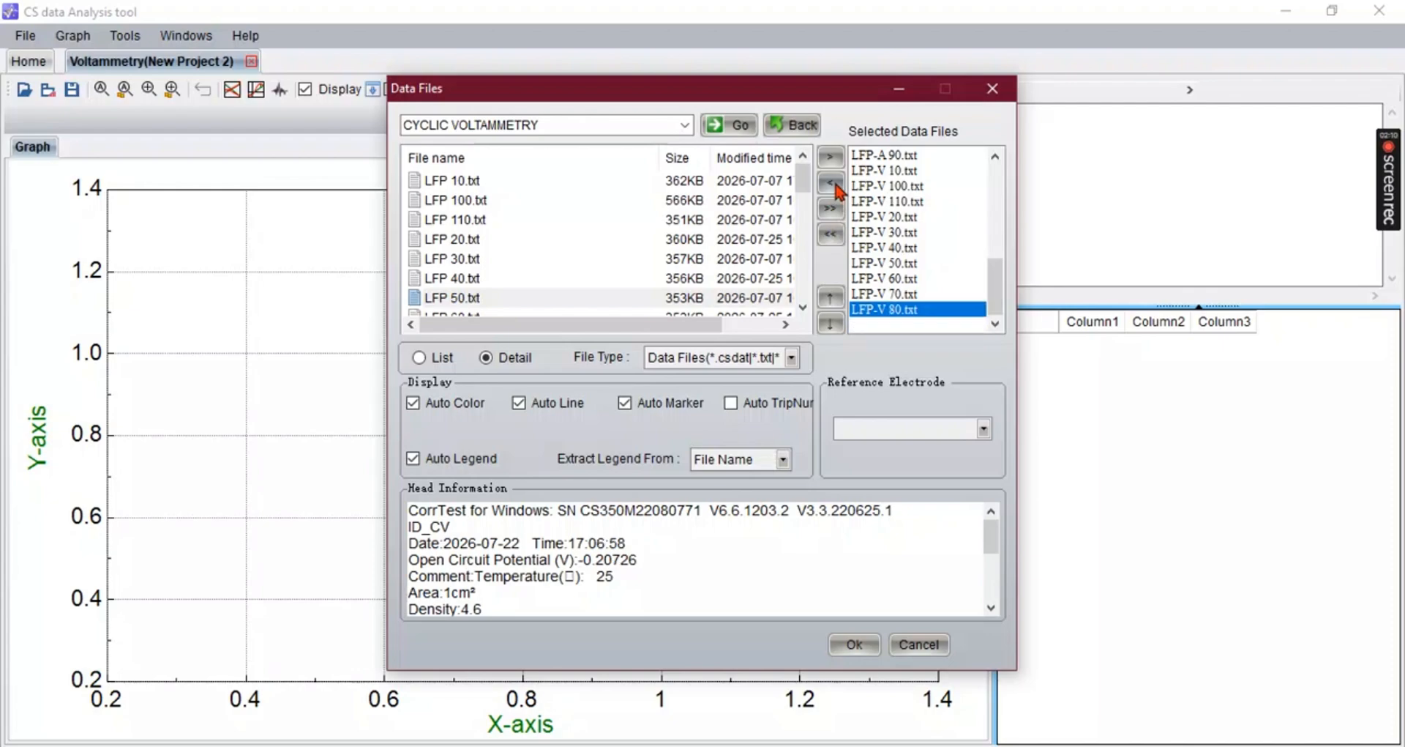
left_click(835, 186)
left_click(835, 186)
left_click(834, 186)
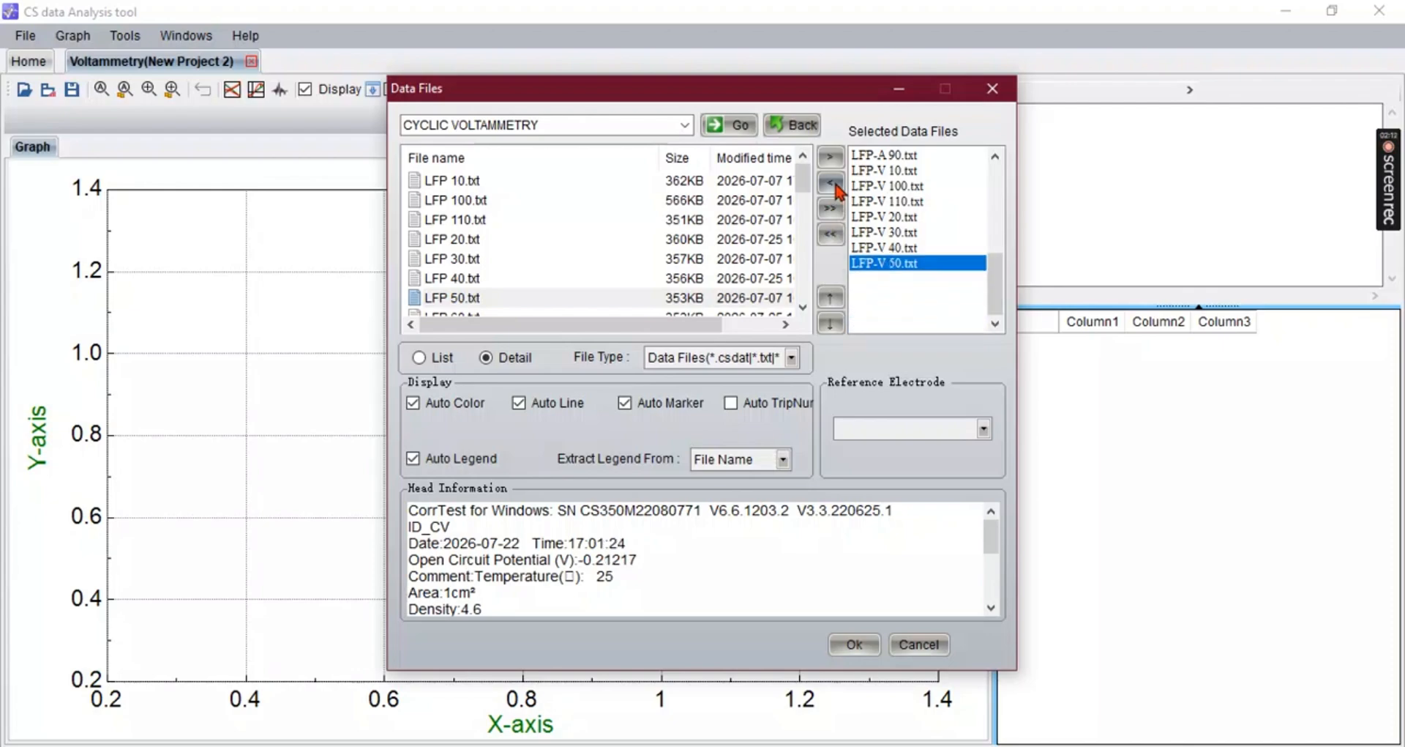
left_click(834, 186)
left_click(834, 186)
left_click(834, 186)
left_click(834, 186)
left_click(835, 186)
left_click(835, 186)
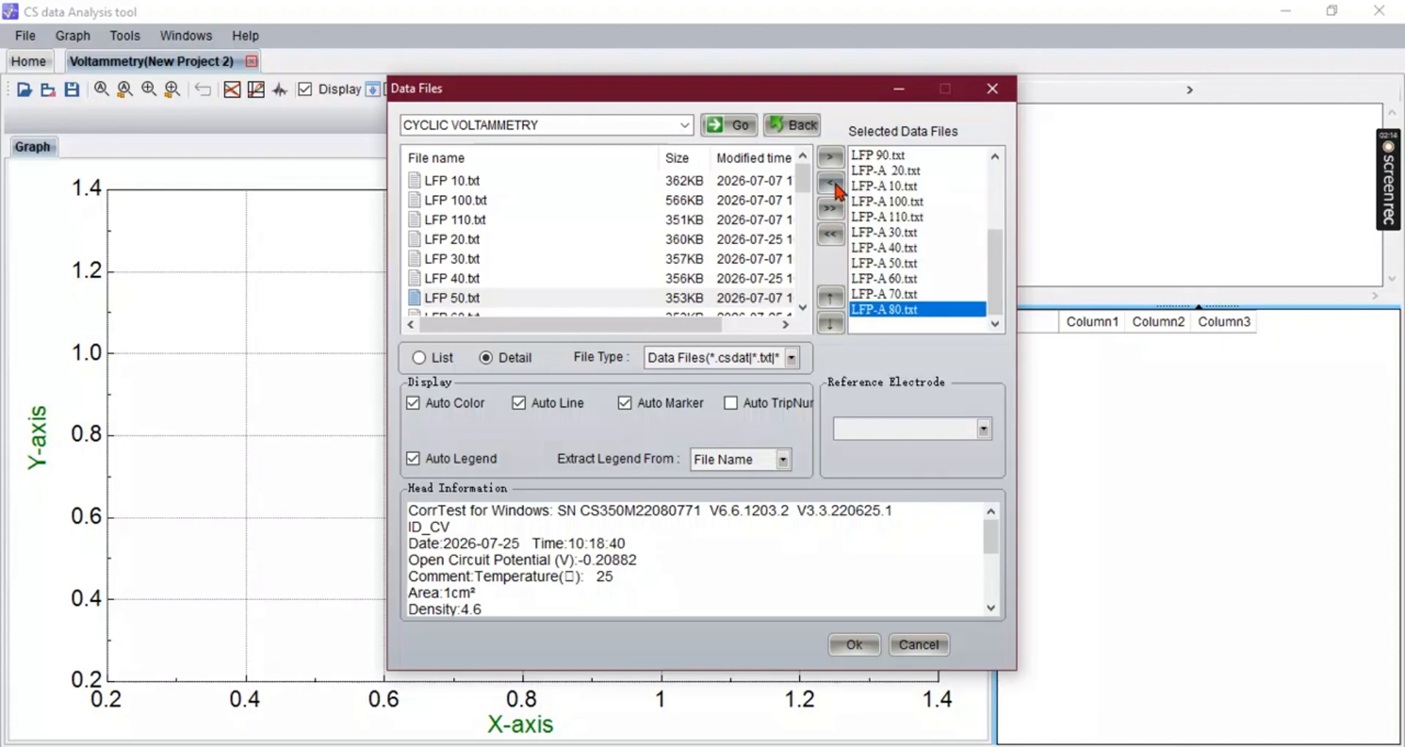
left_click(835, 186)
left_click(834, 186)
left_click(835, 186)
left_click(834, 186)
left_click(834, 186)
left_click(834, 186)
left_click(834, 186)
left_click(834, 185)
left_click(835, 186)
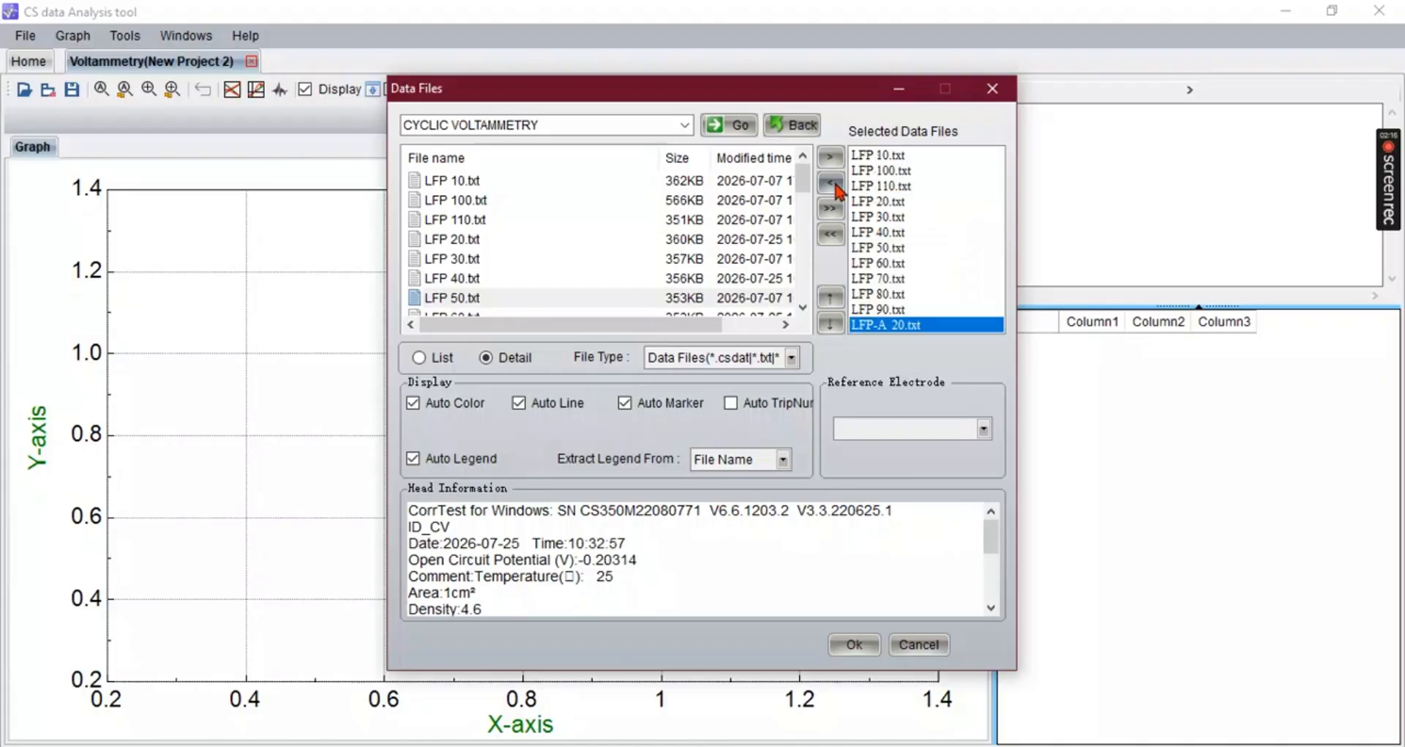
left_click(834, 186)
left_click(835, 186)
left_click(834, 185)
left_click(835, 185)
left_click(835, 186)
left_click(835, 186)
left_click(834, 186)
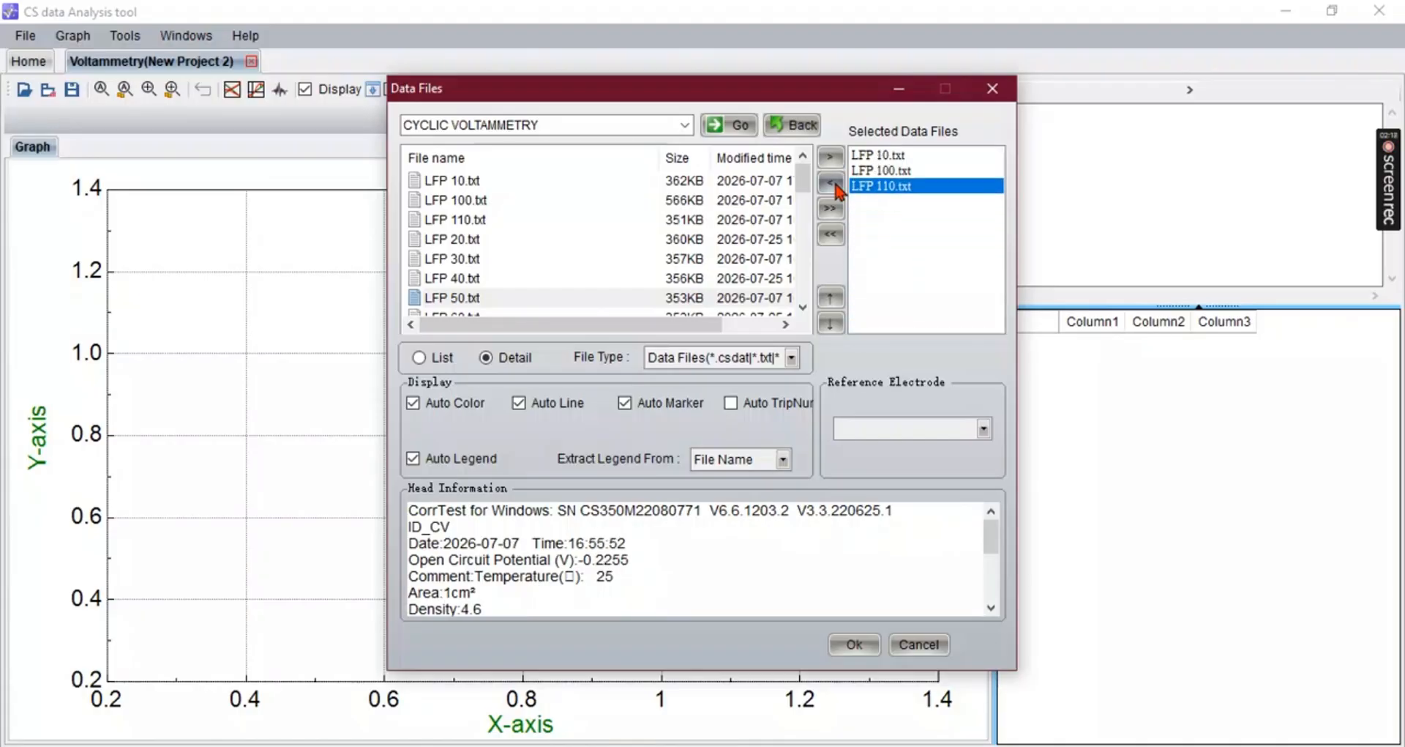
left_click(835, 186)
left_click(834, 186)
left_click(834, 186)
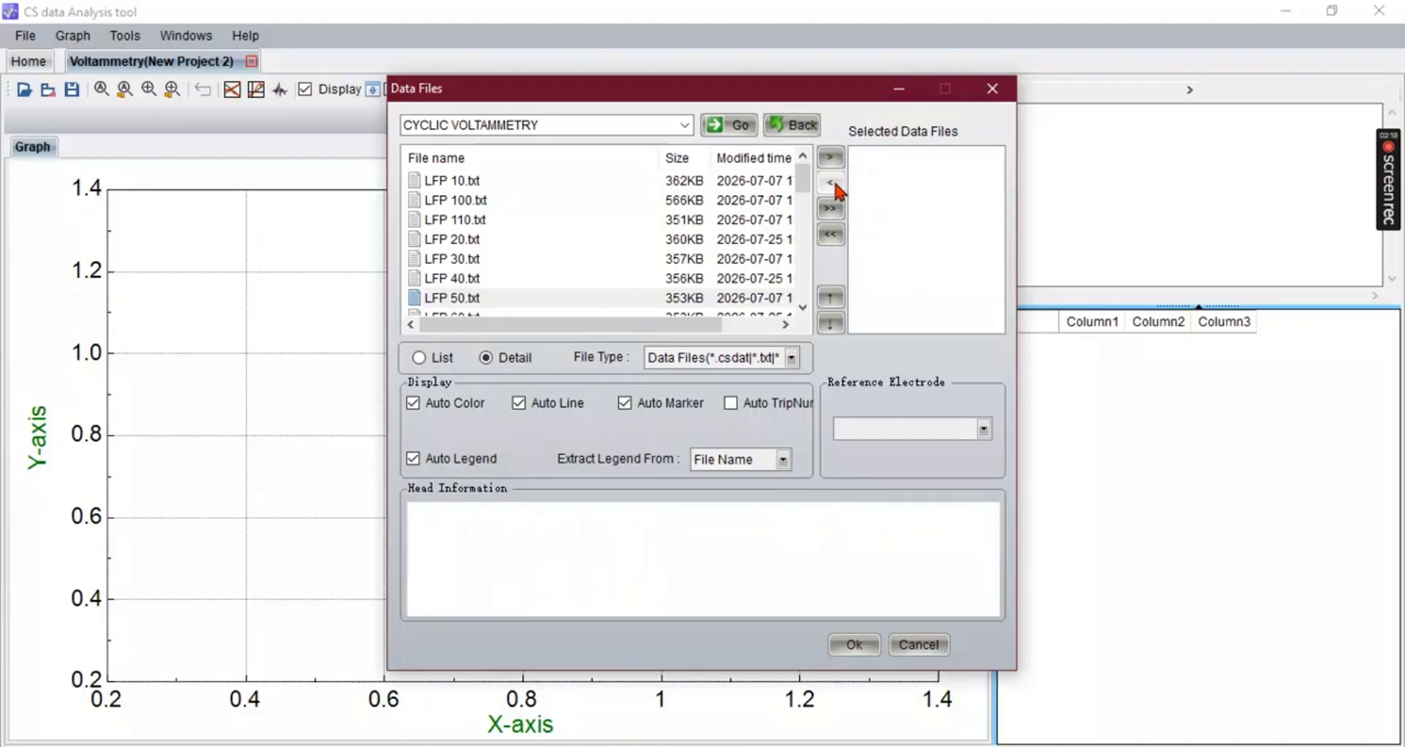
- Select LFP 10.txt and LFP 50.txt as data files and load them into the graph
double_click(549, 181)
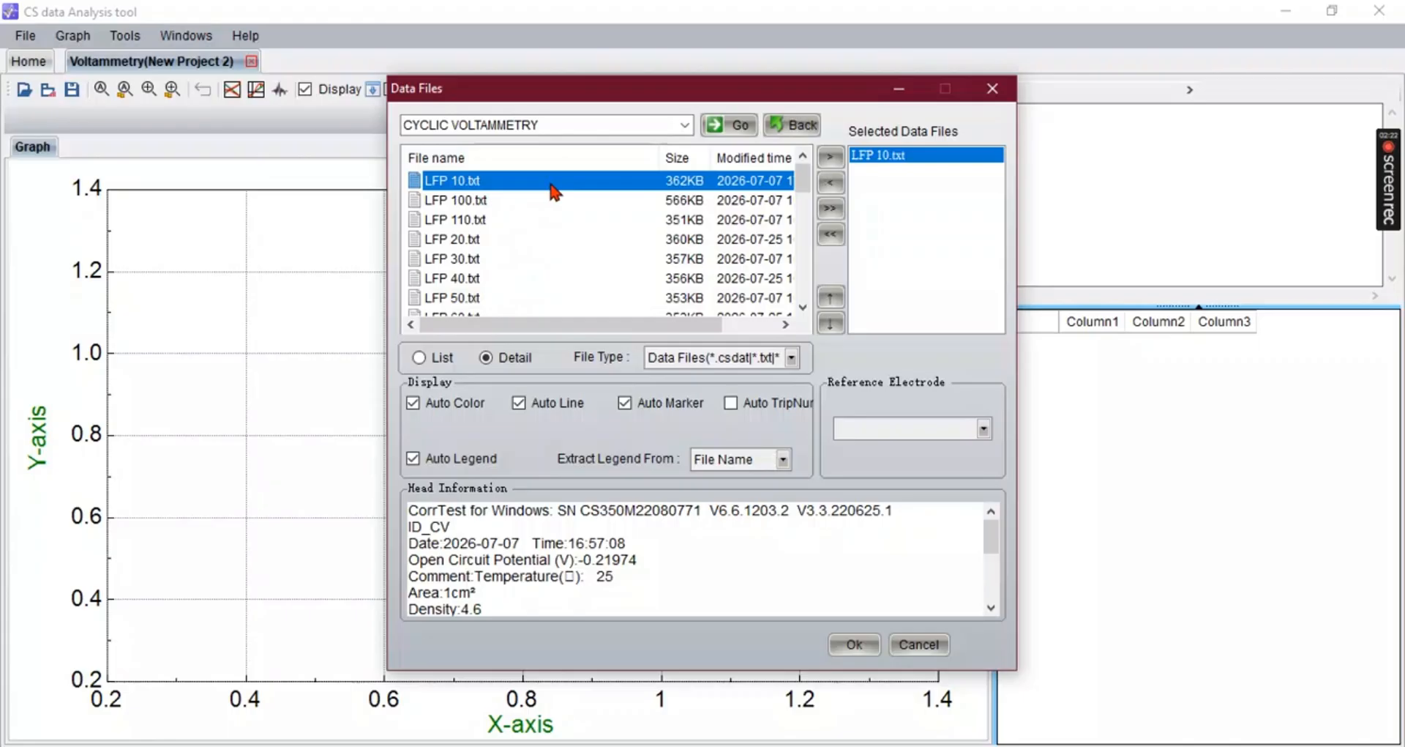
double_click(548, 297)
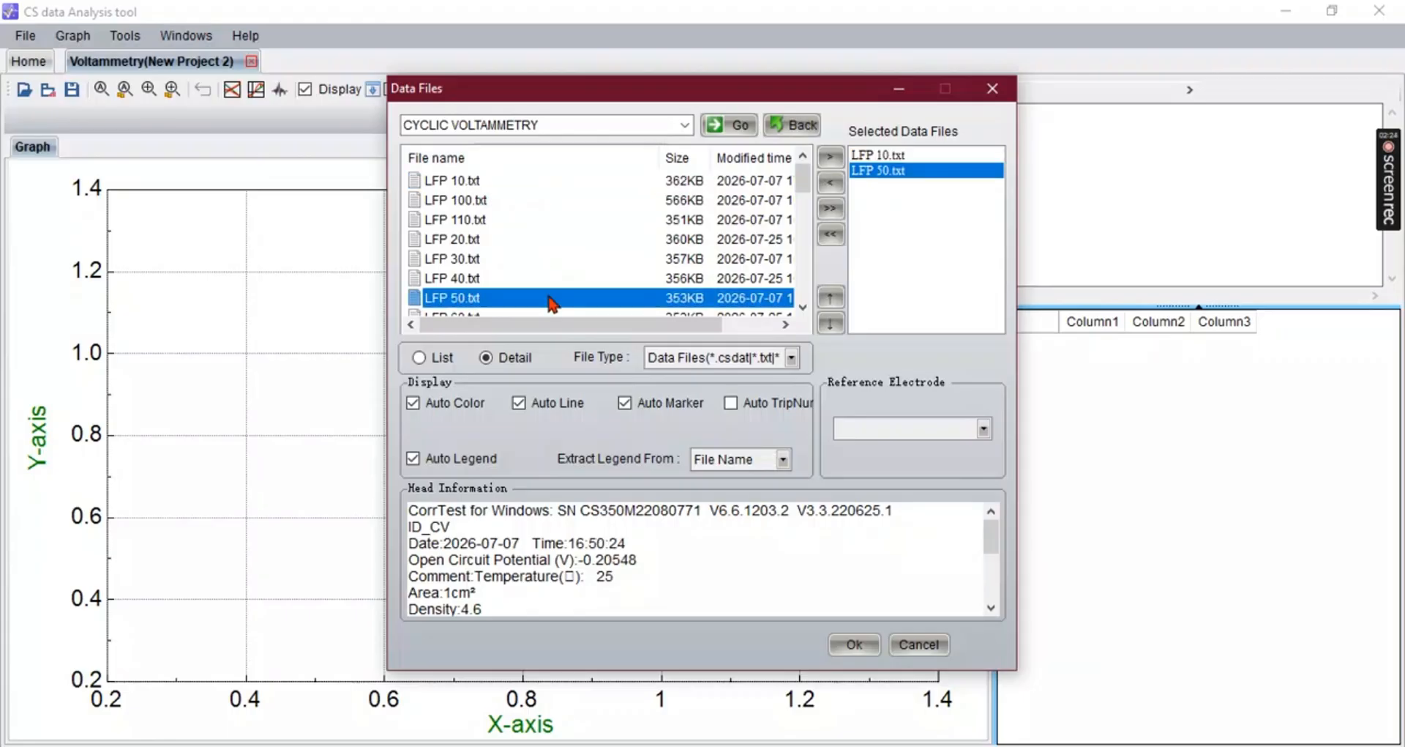
left_click(858, 650)
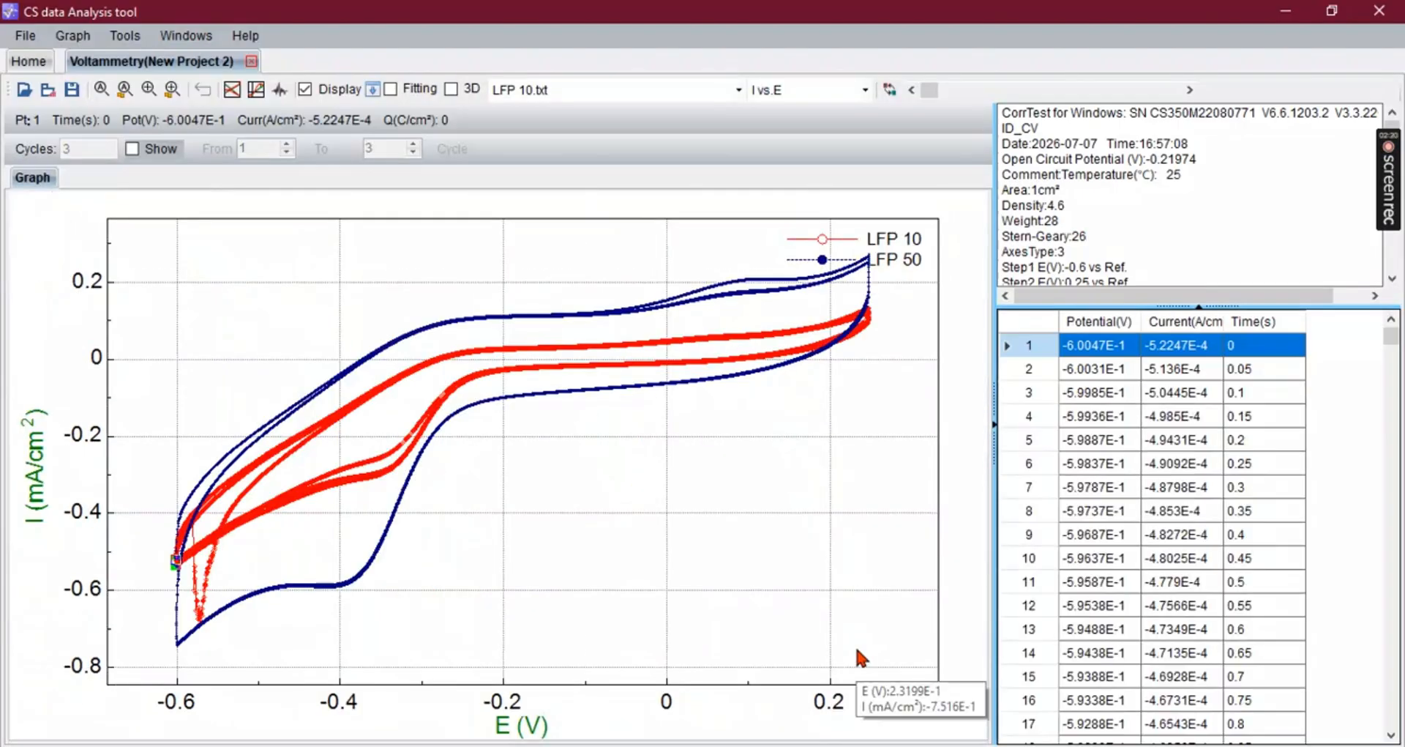
- Show only cycle 3 by enabling the cycle display and setting the range from 3 to 3
left_click(133, 150)
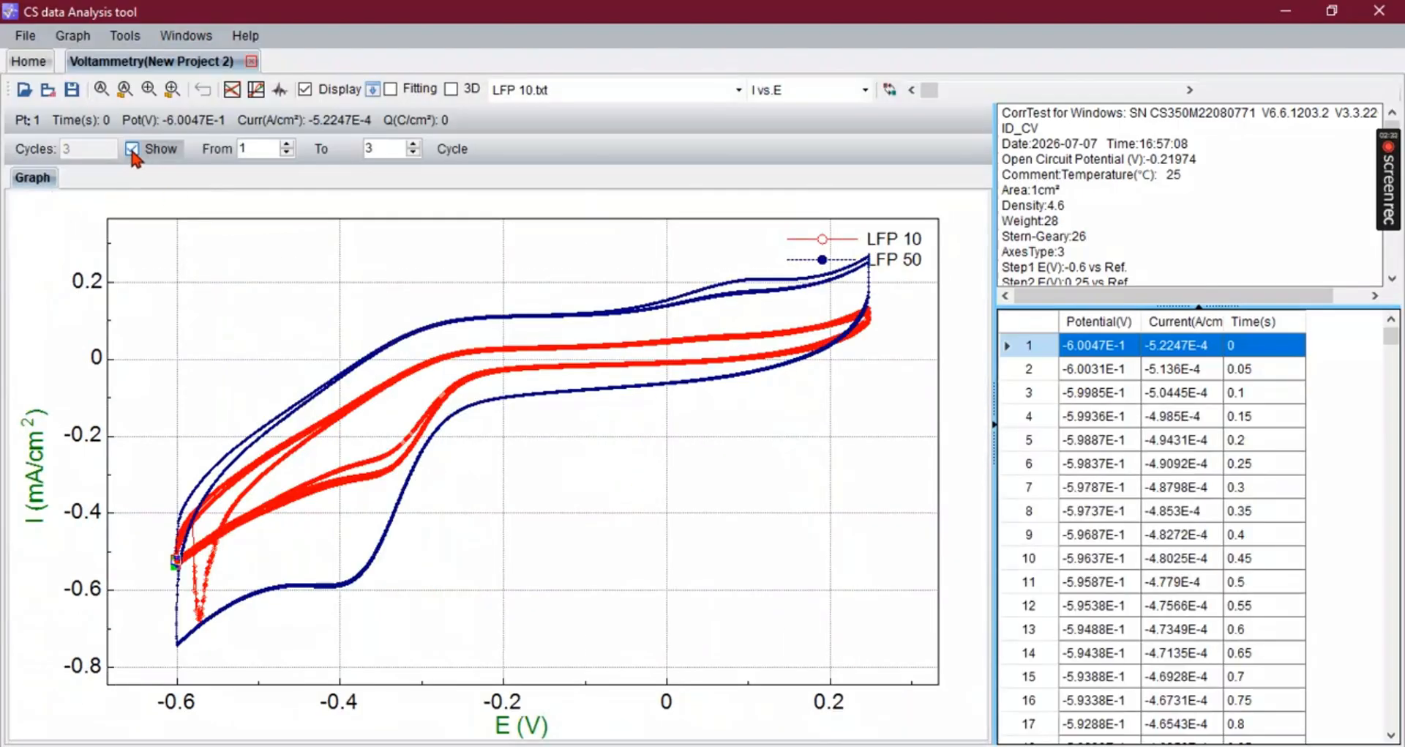
left_click(289, 144)
left_click(289, 144)
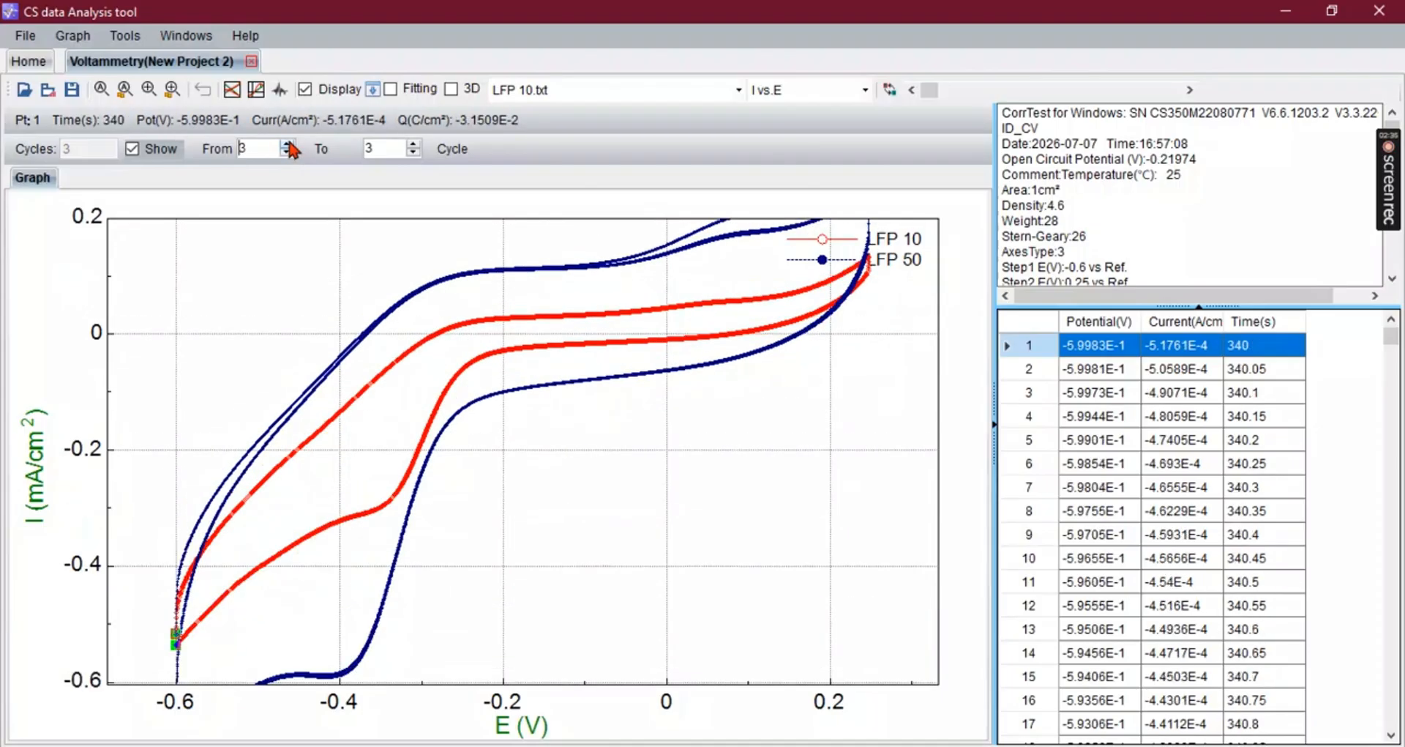
- Make LFP 50.txt the active data file
left_click(585, 91)
left_click(615, 141)
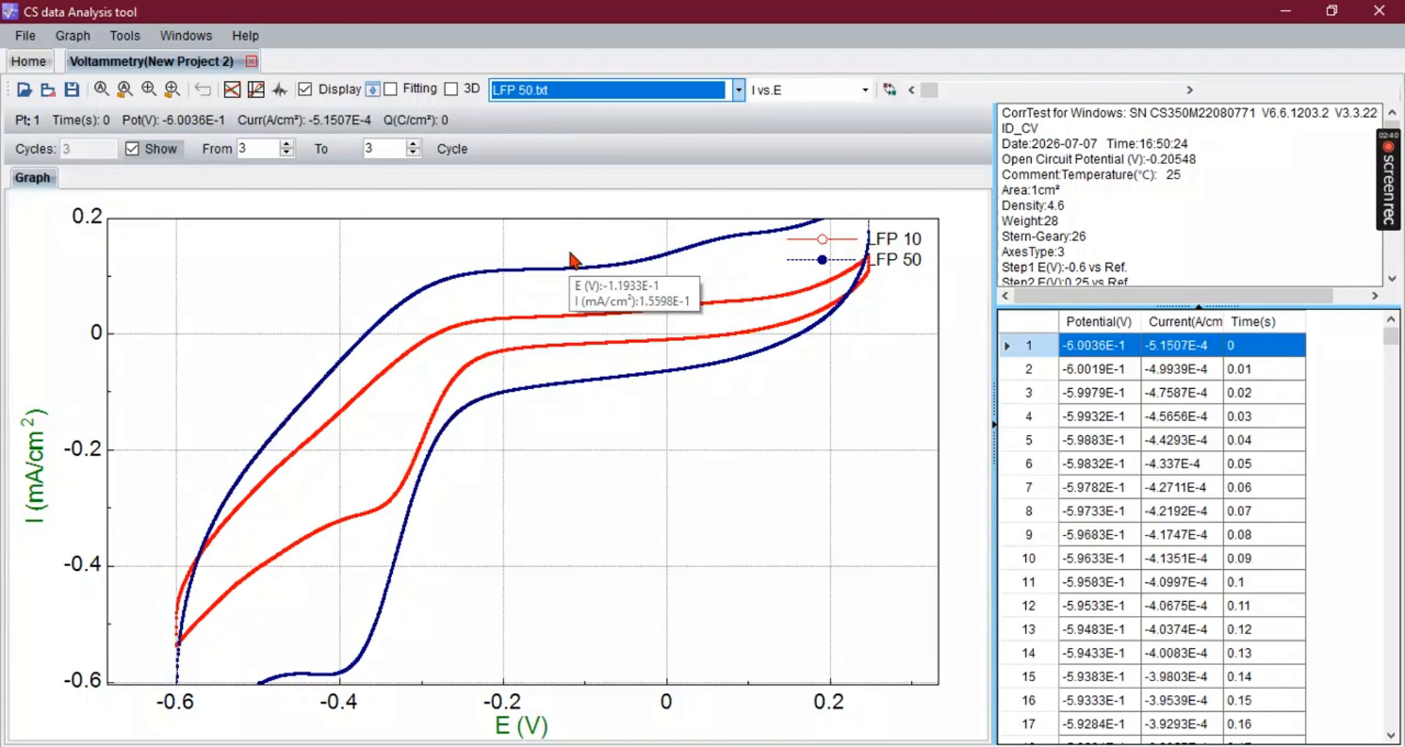
left_click_drag(615, 481, 409, 339)
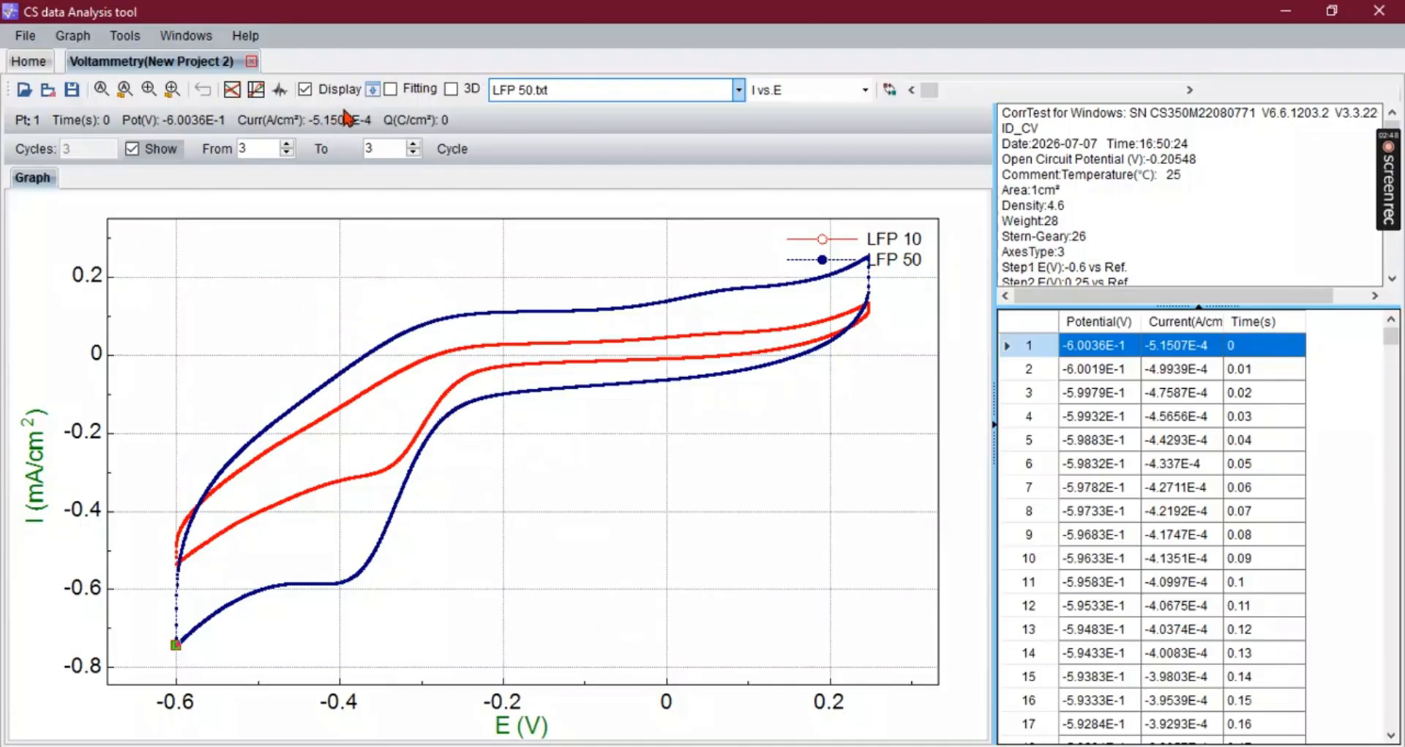
- Open Voltammetric Analysis and calculate the CV peaks automatically for LFP 50
left_click(256, 91)
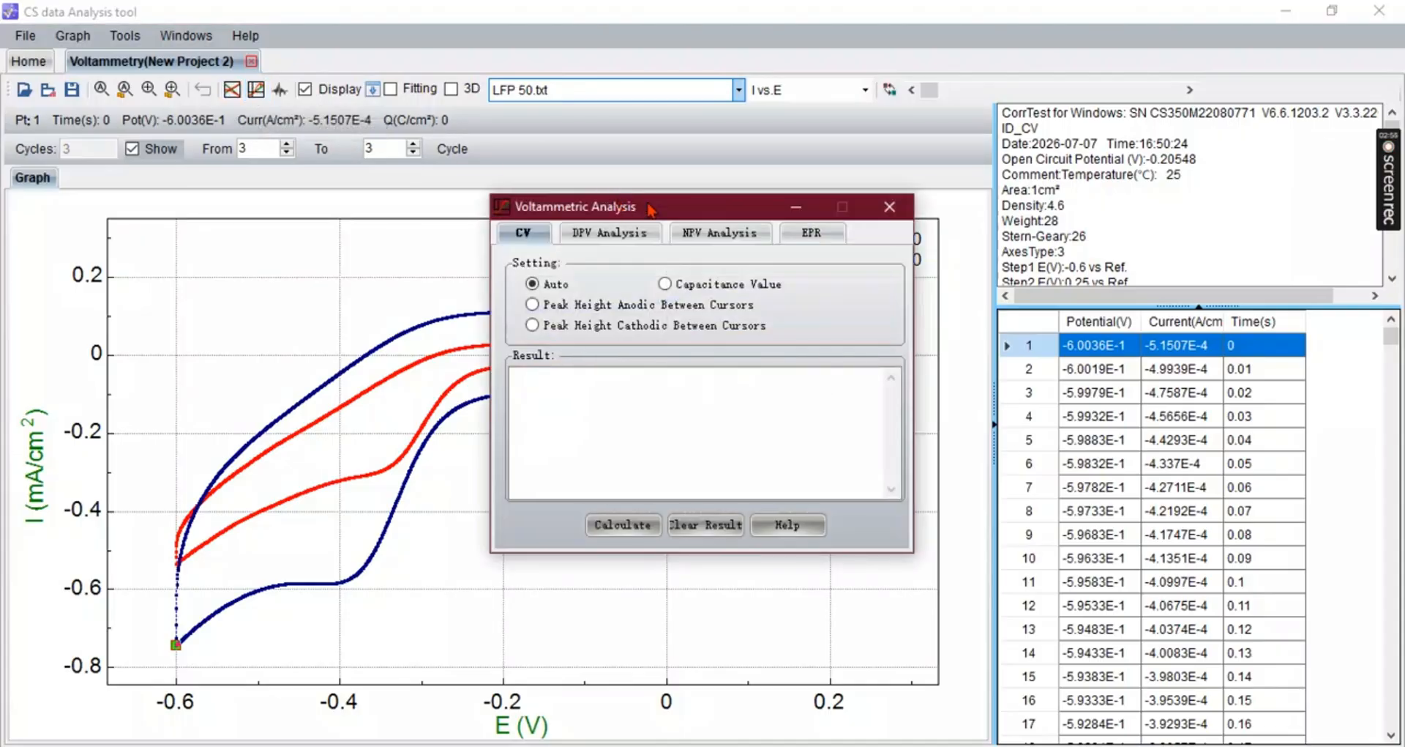
left_click_drag(759, 213, 968, 117)
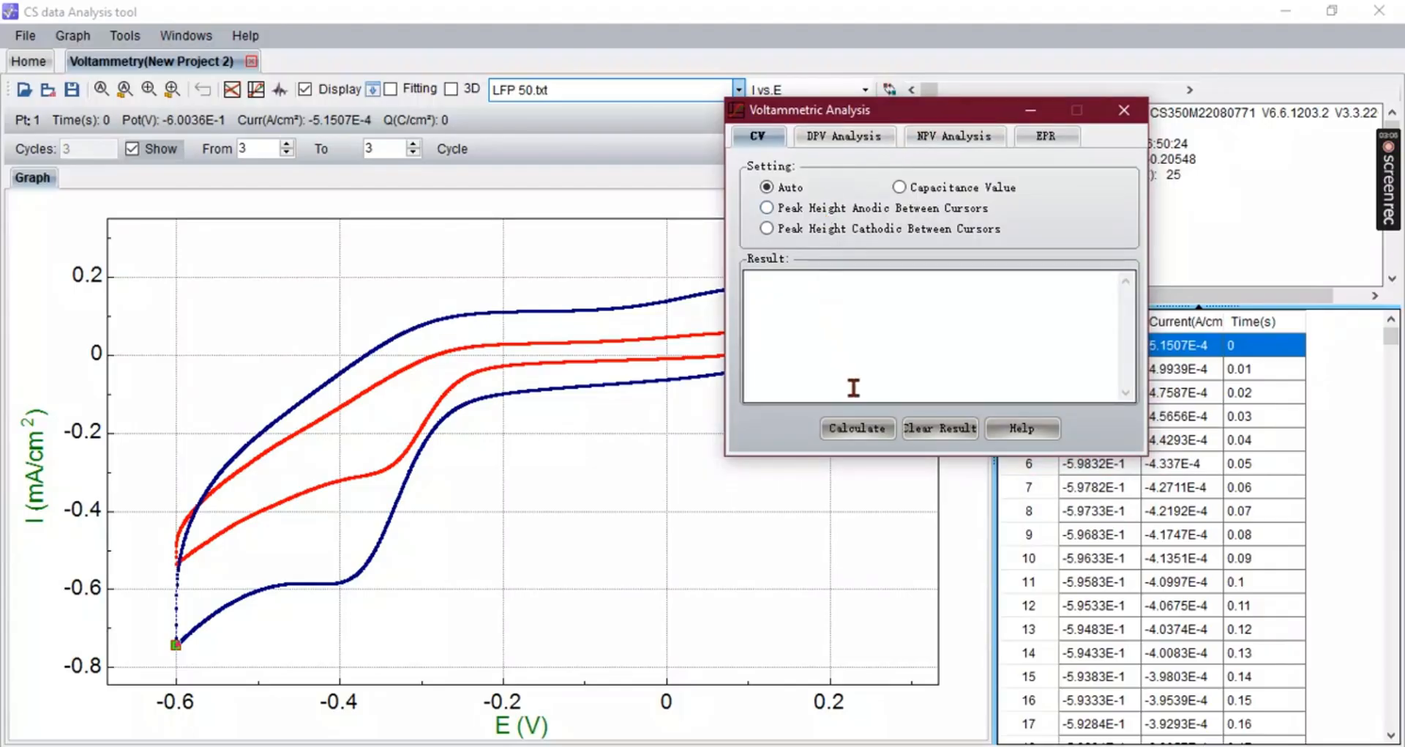
left_click(857, 430)
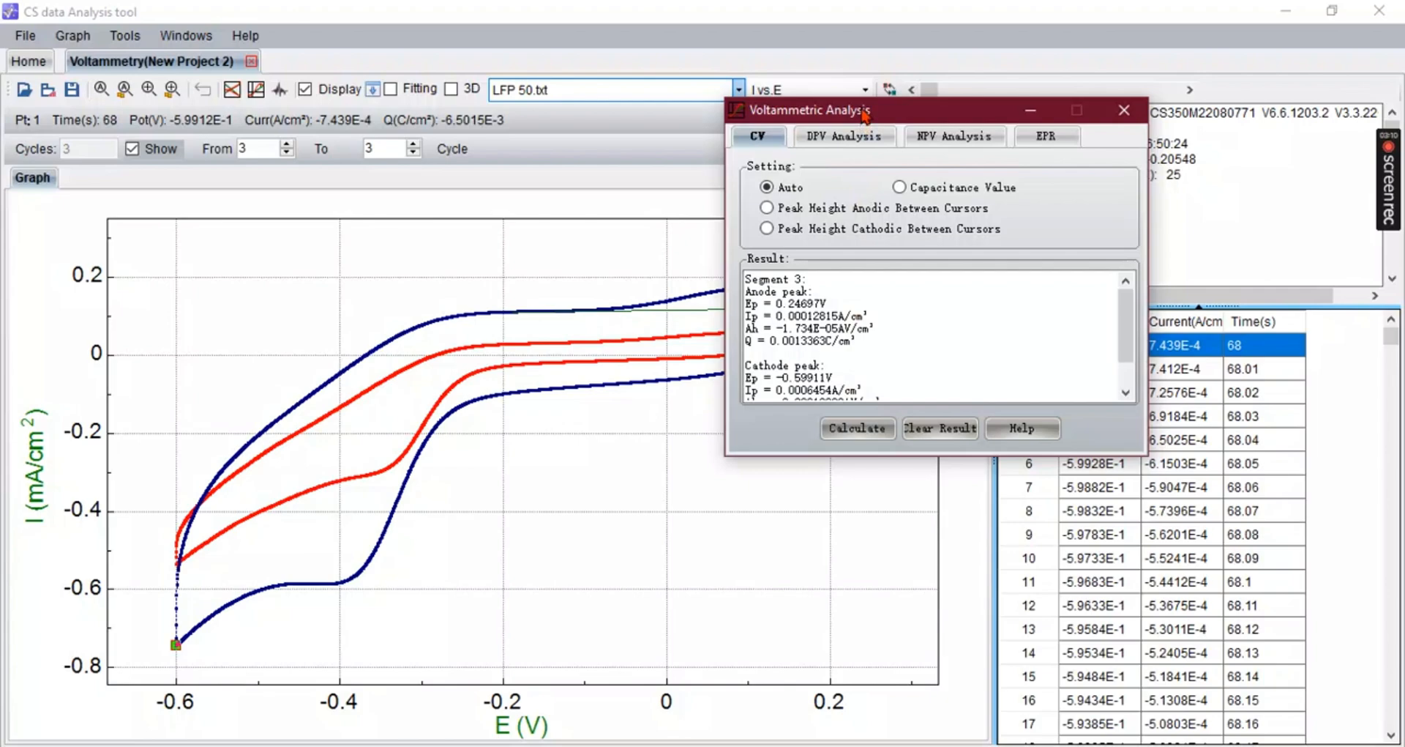
- Calculate the cathodic peak height between cursors for LFP 50
left_click_drag(864, 117, 1082, 130)
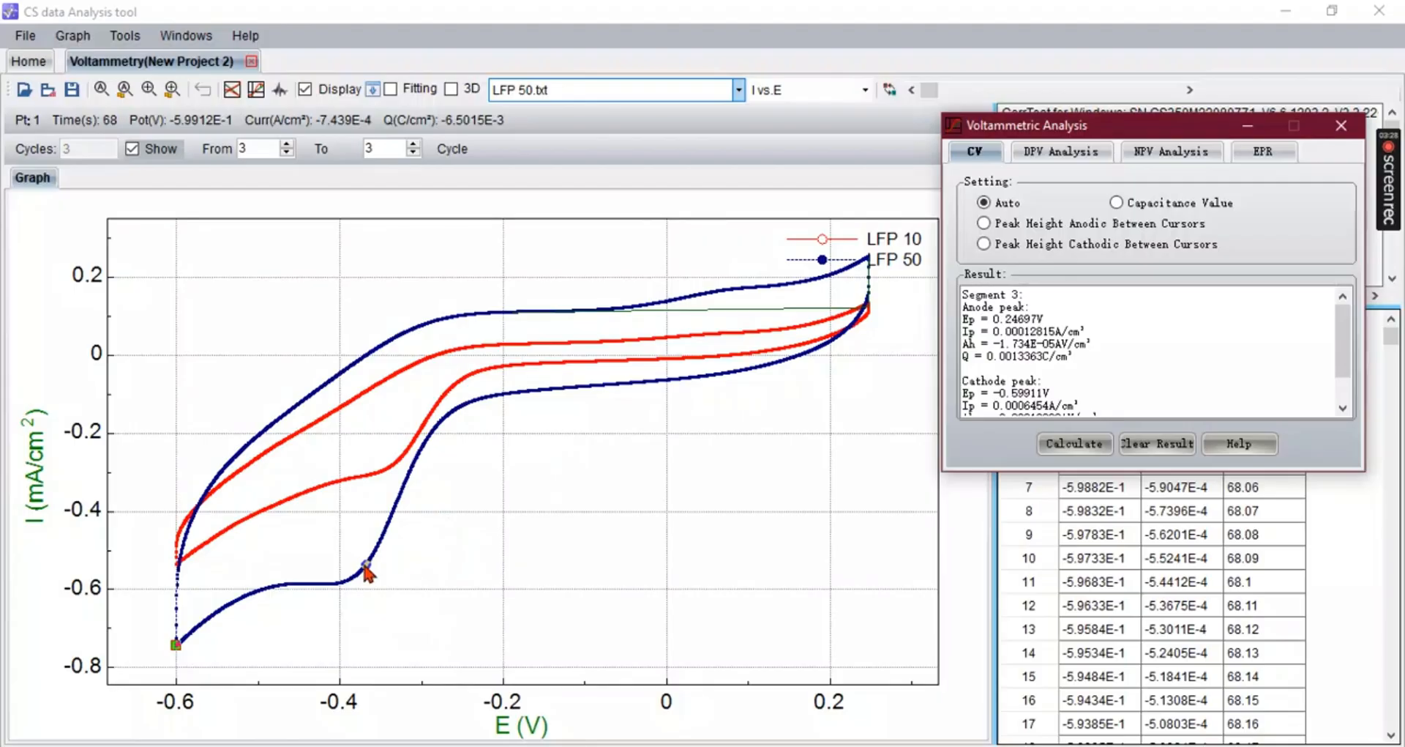
left_click(985, 243)
left_click(1085, 445)
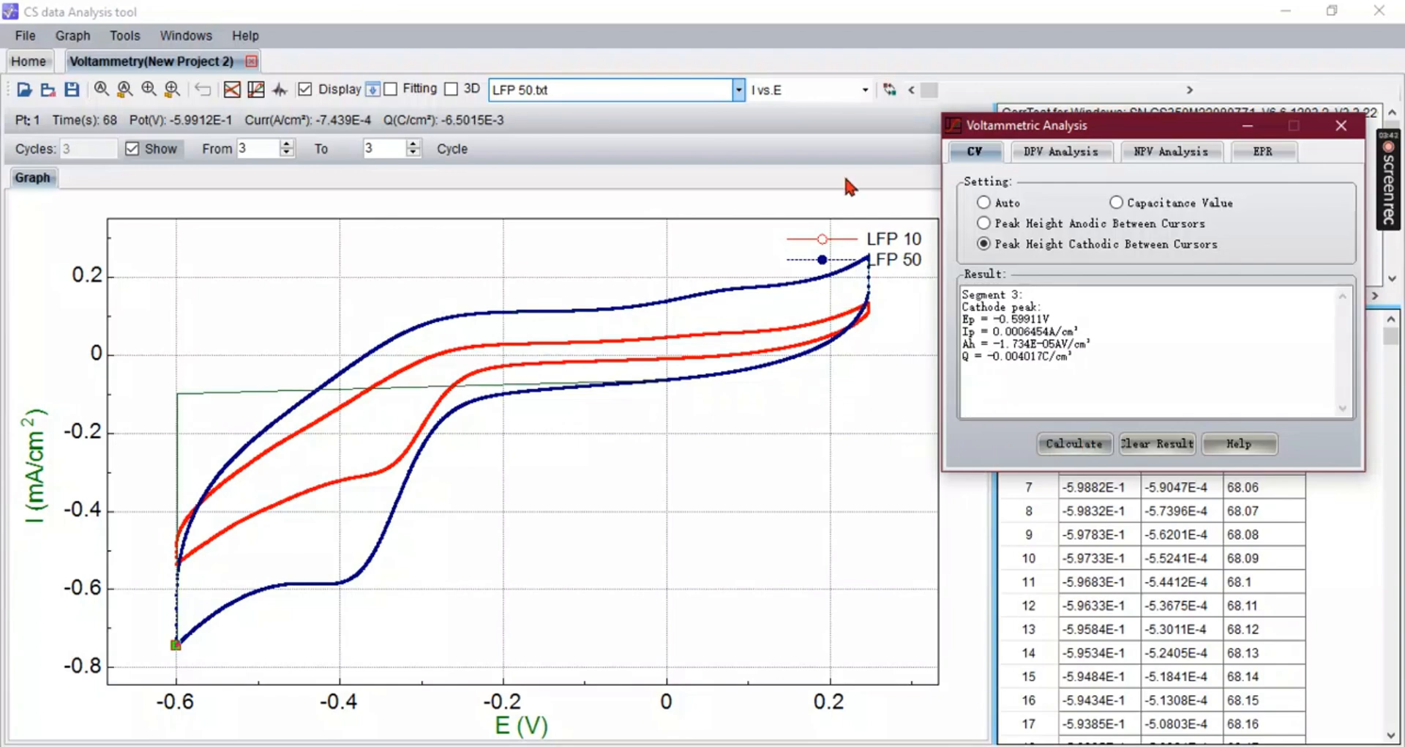
- Switch the active data file to LFP 10.txt and calculate its cathodic peak height between cursors
left_click(708, 82)
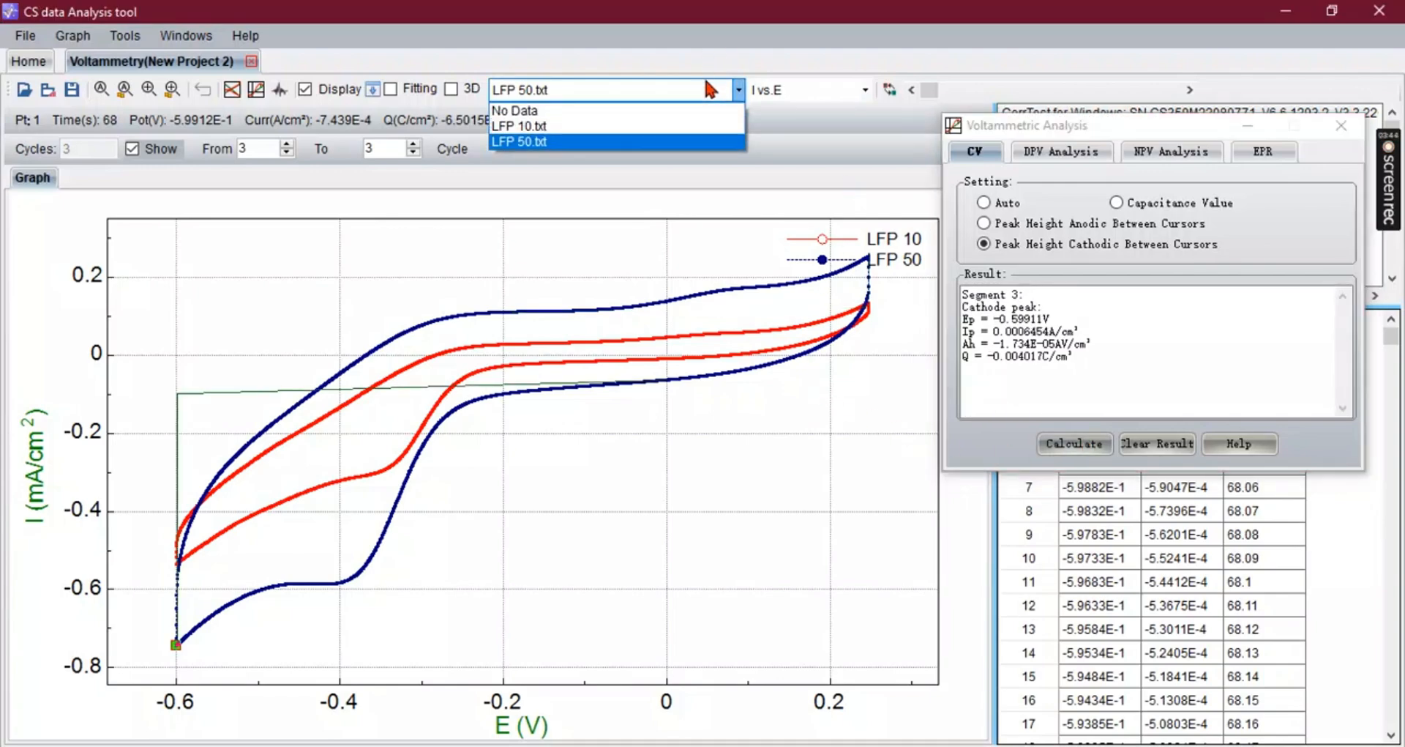
left_click(674, 127)
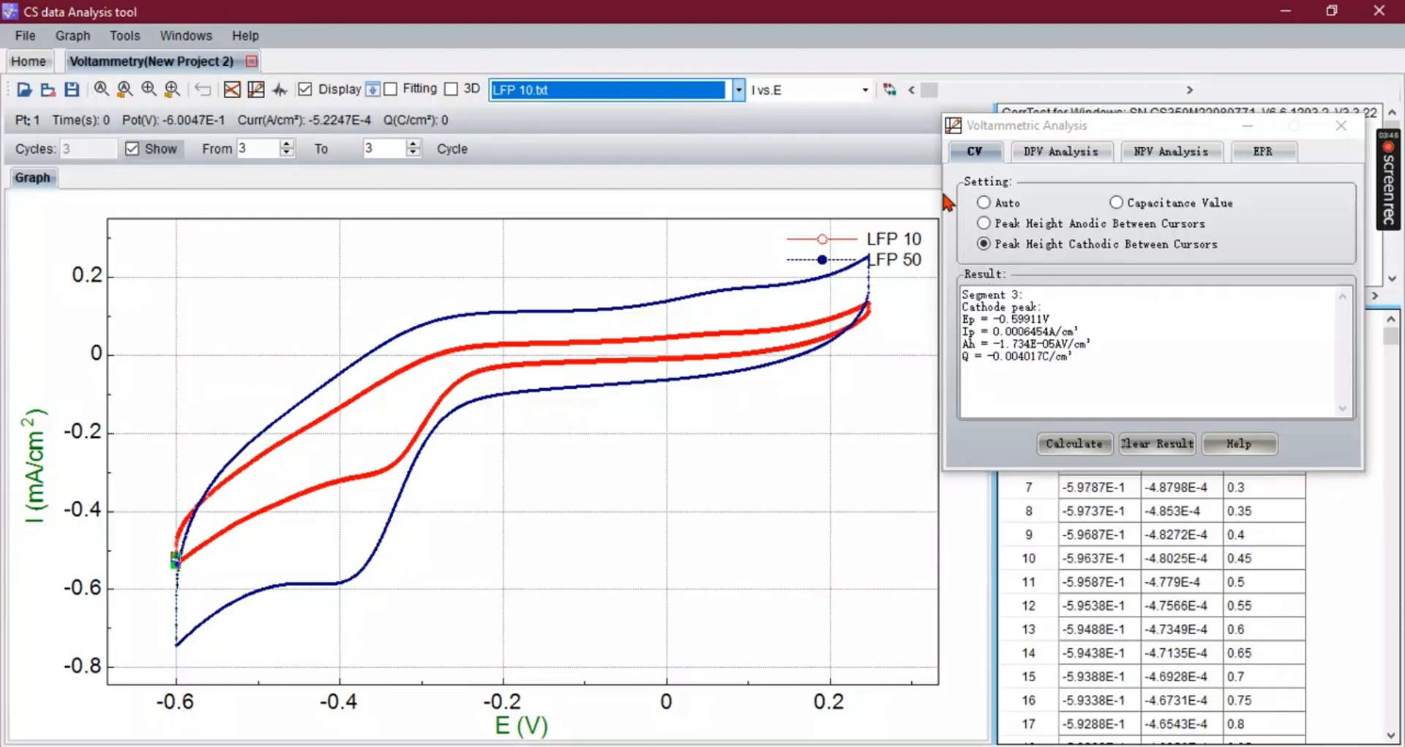
left_click(1068, 443)
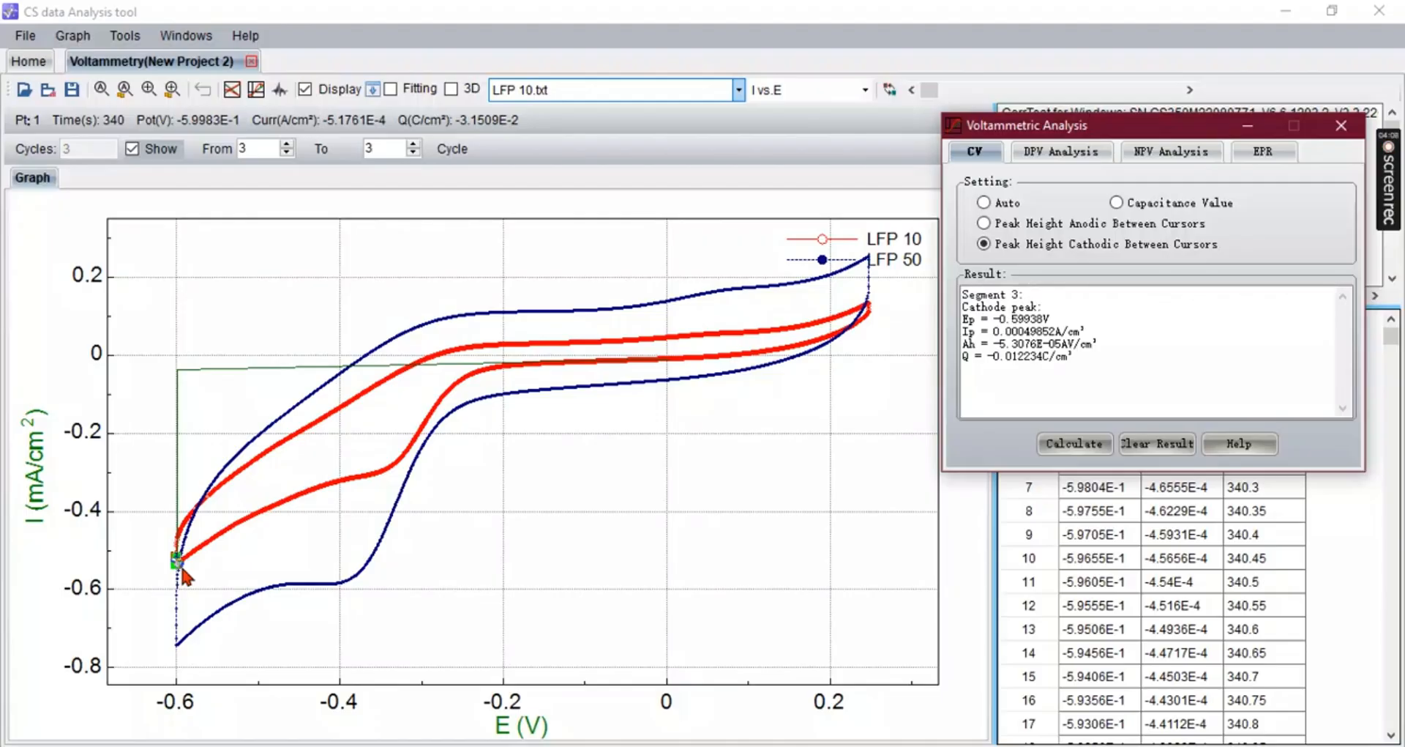
- Move a cursor onto the LFP 10 cathodic branch at about -0.48 V and recalculate the cathodic peak height
left_click_drag(311, 501, 384, 473)
left_click_drag(928, 89, 1098, 94)
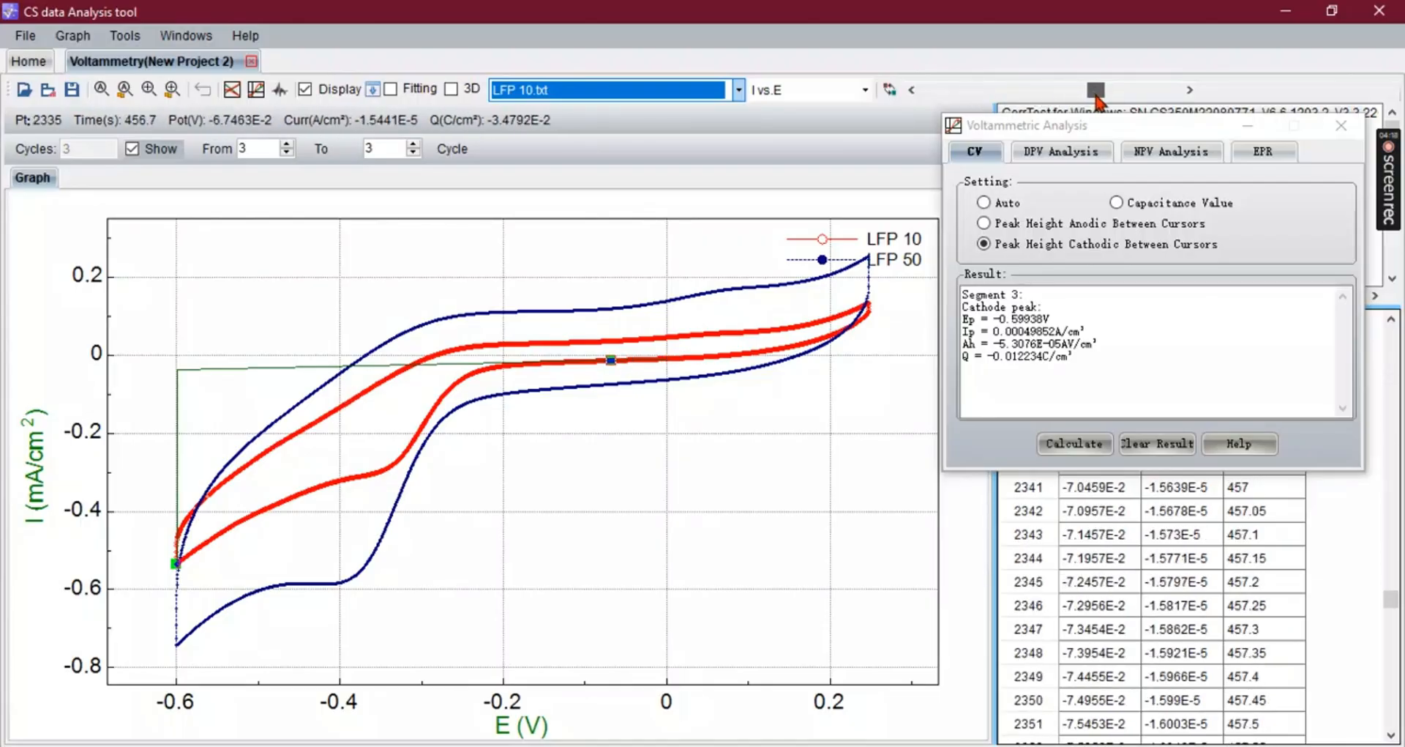
left_click(892, 92)
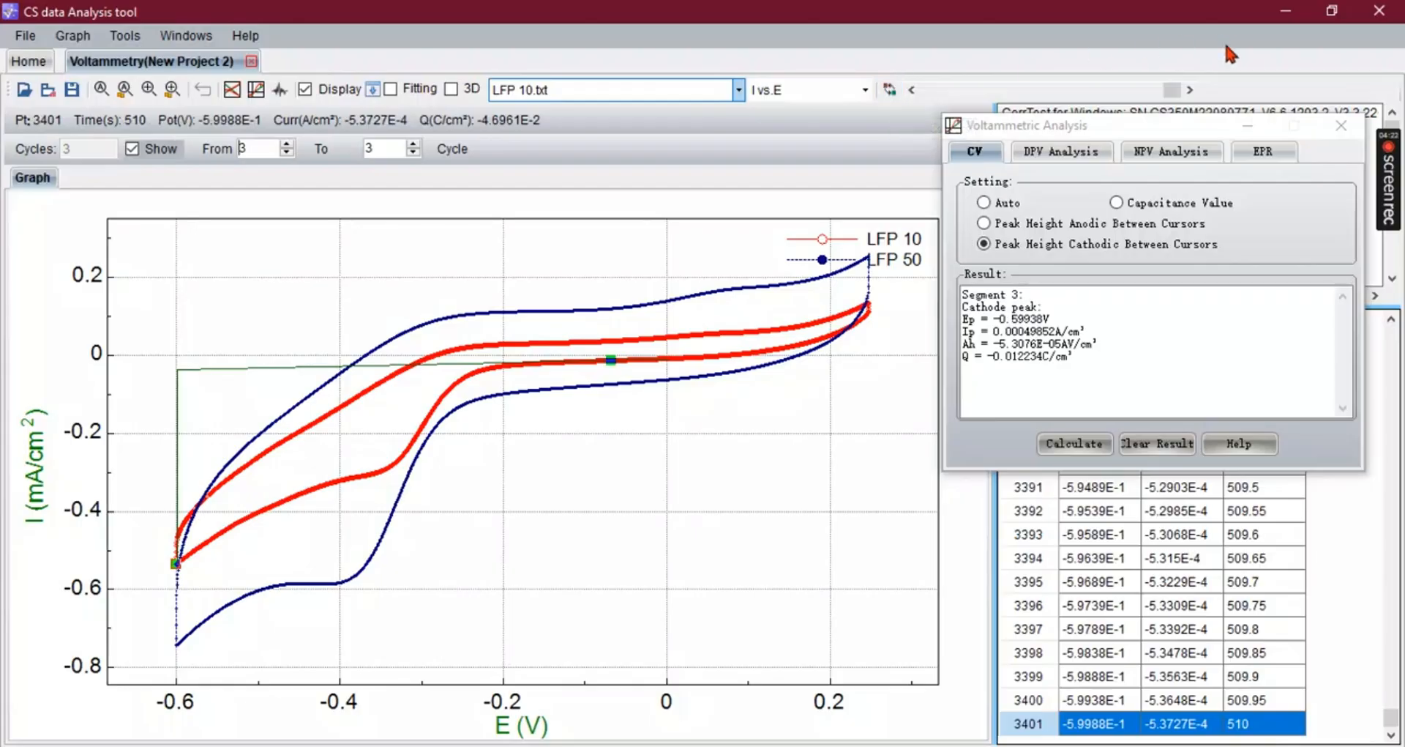
mouse_move(1172, 91)
left_mouse_down()
mouse_move(1131, 94)
mouse_move(1156, 93)
left_mouse_up()
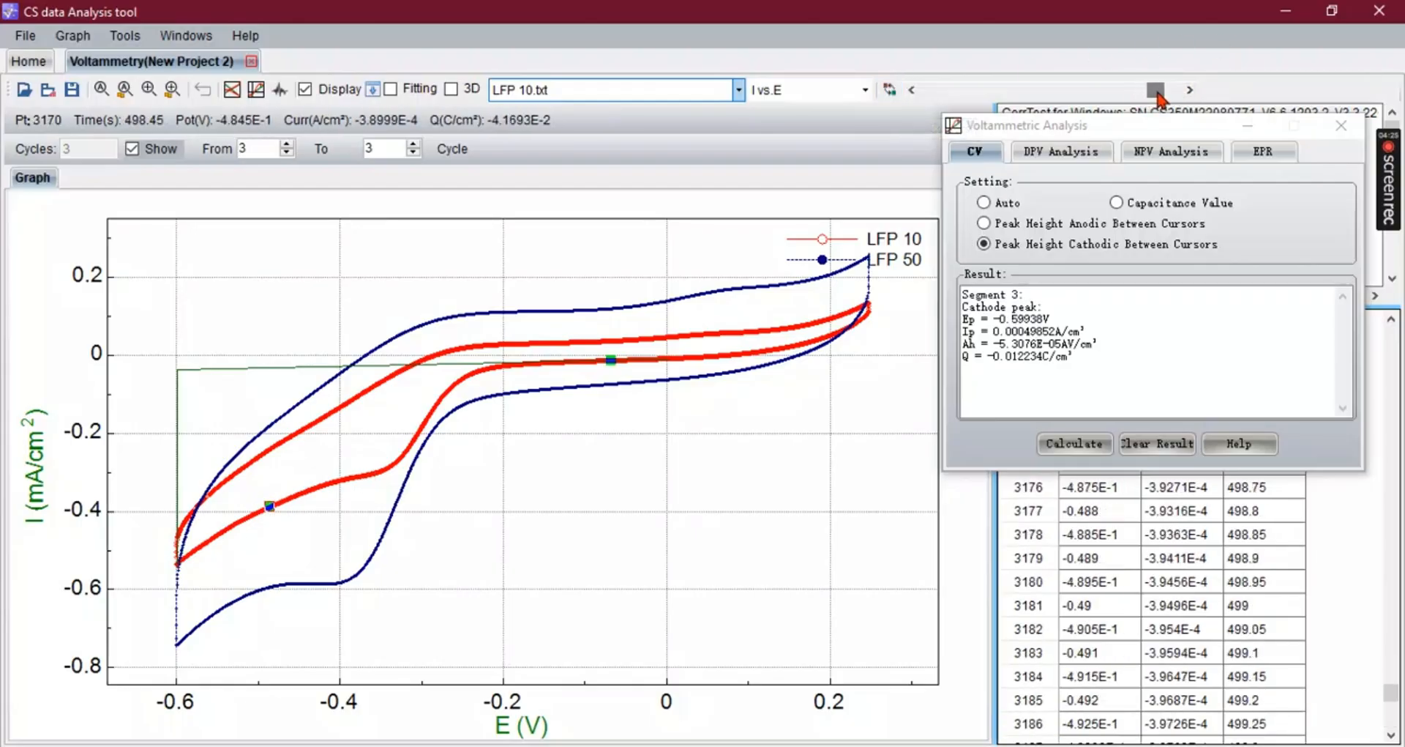
left_click(892, 90)
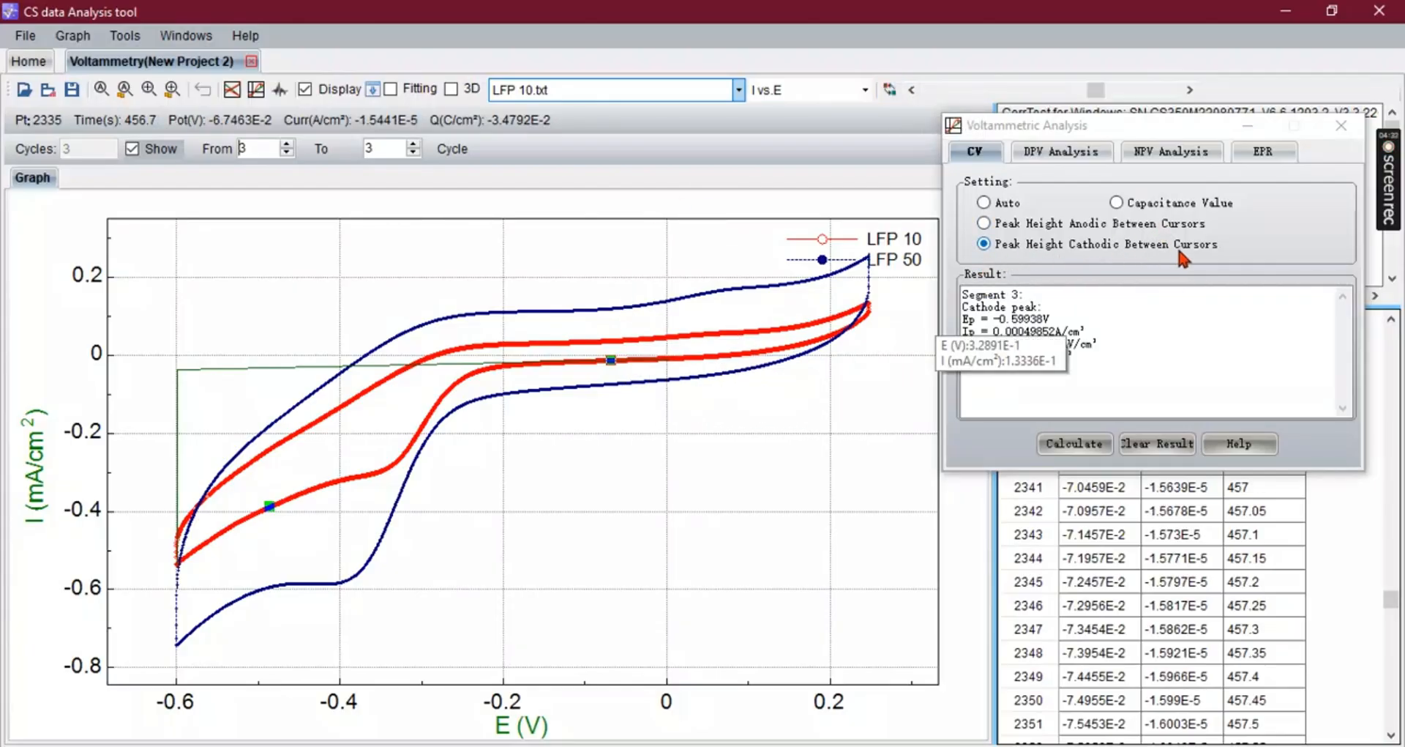
left_click(1093, 440)
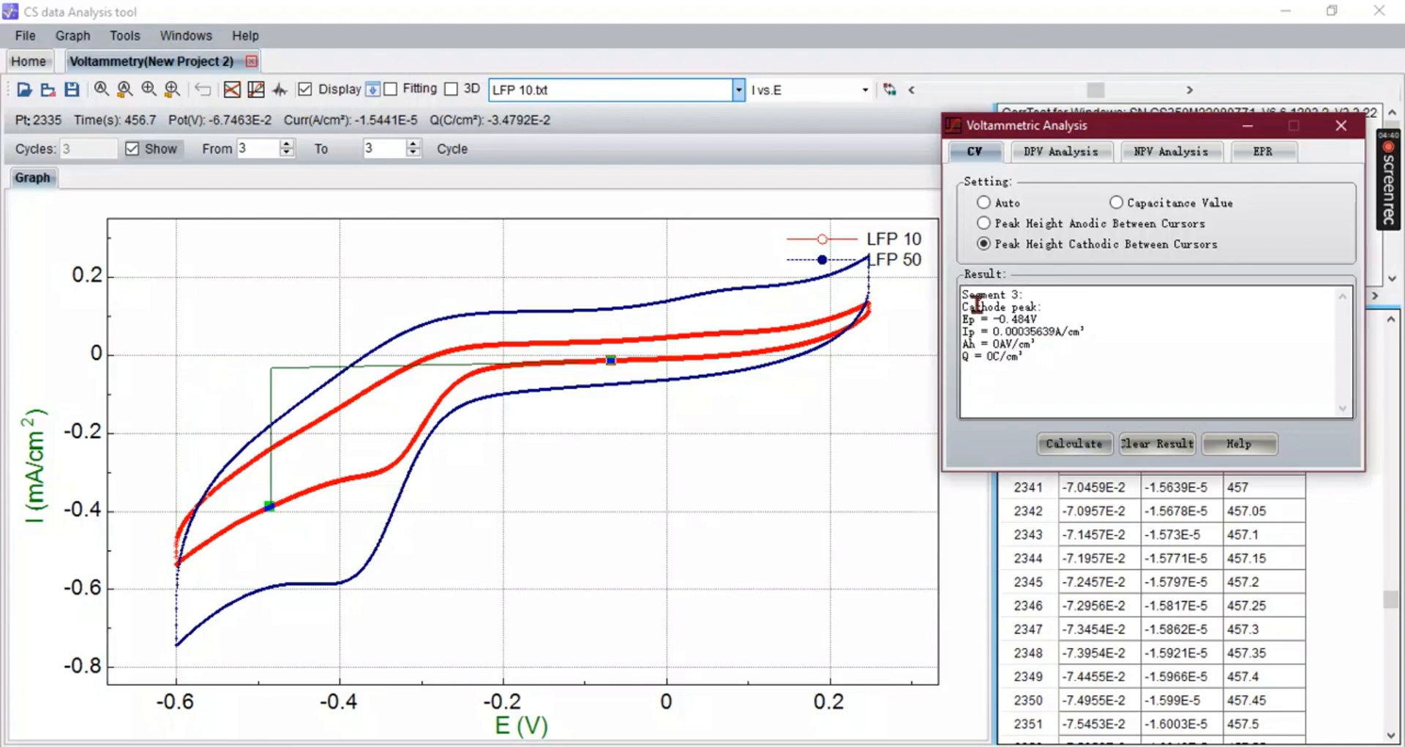
- Move a cursor onto the LFP 10 cathodic peak at about -0.38 V, swap cursors and recalculate the cathodic peak height
mouse_move(1094, 90)
left_mouse_down()
mouse_move(1110, 89)
mouse_move(1093, 89)
left_mouse_up()
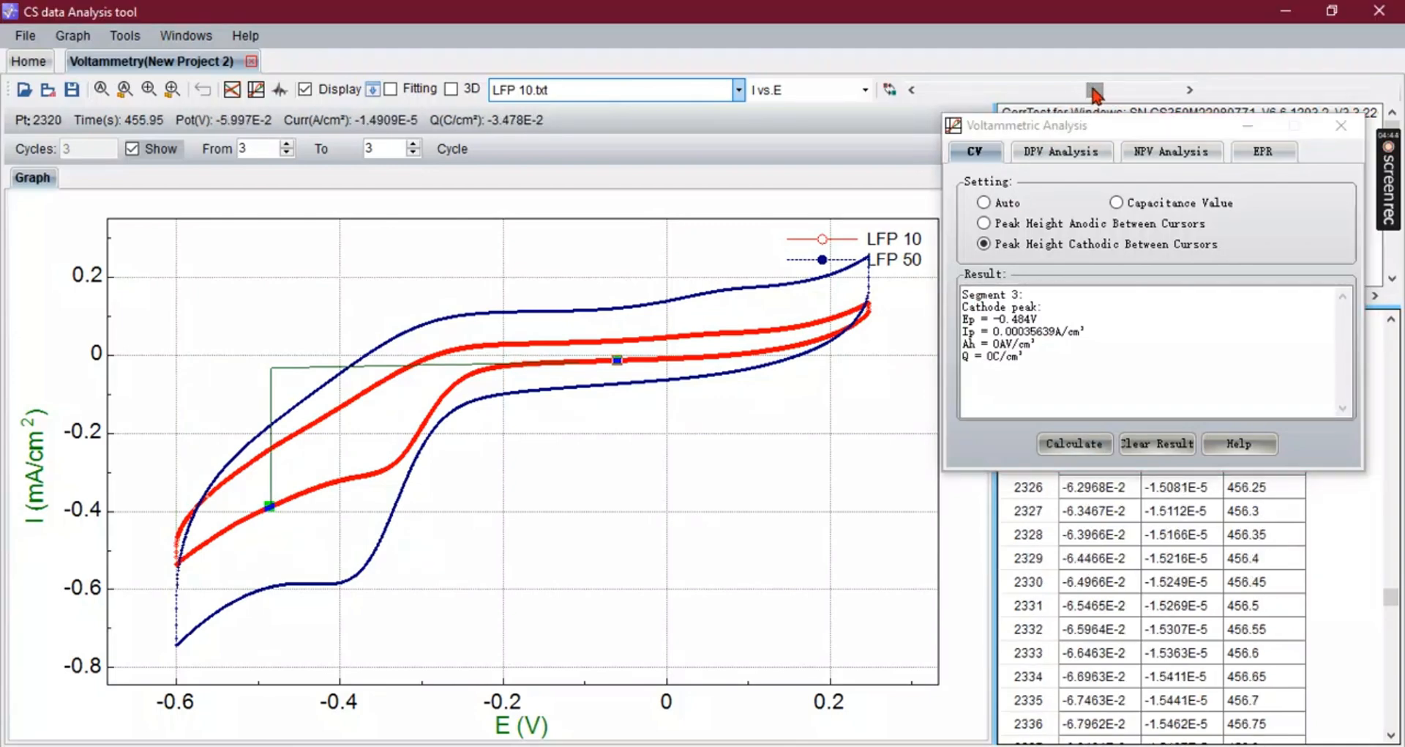
left_click(890, 89)
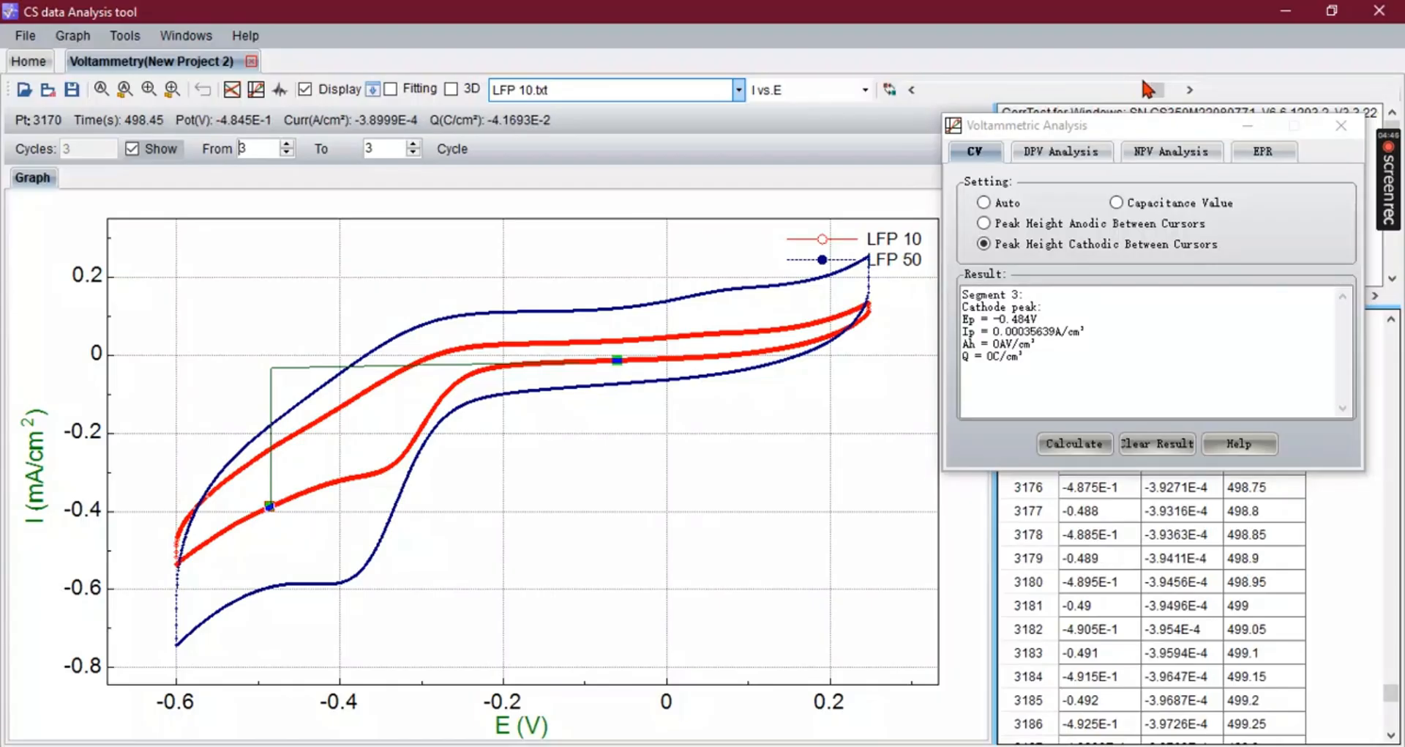
mouse_move(1157, 90)
left_mouse_down()
mouse_move(1126, 92)
mouse_move(1144, 94)
left_mouse_up()
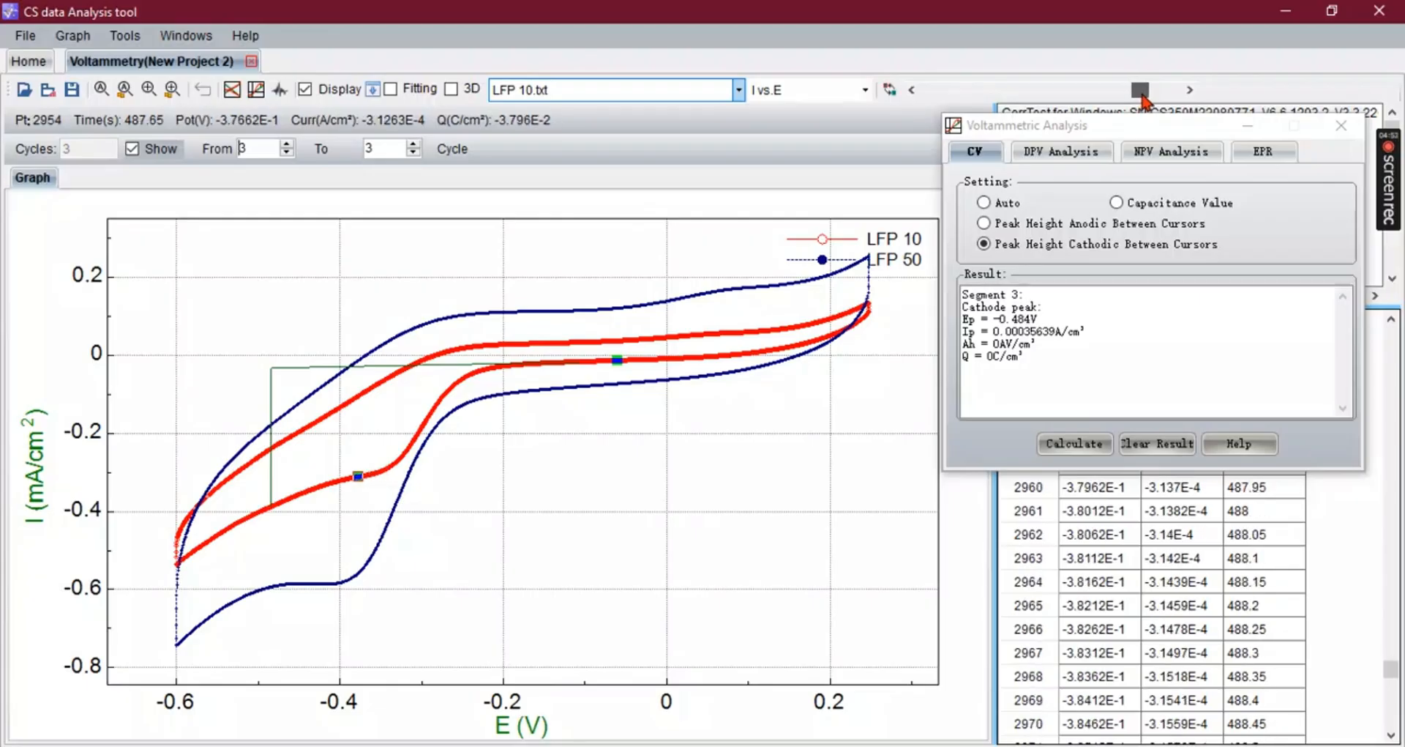
left_click(891, 91)
left_click(1073, 445)
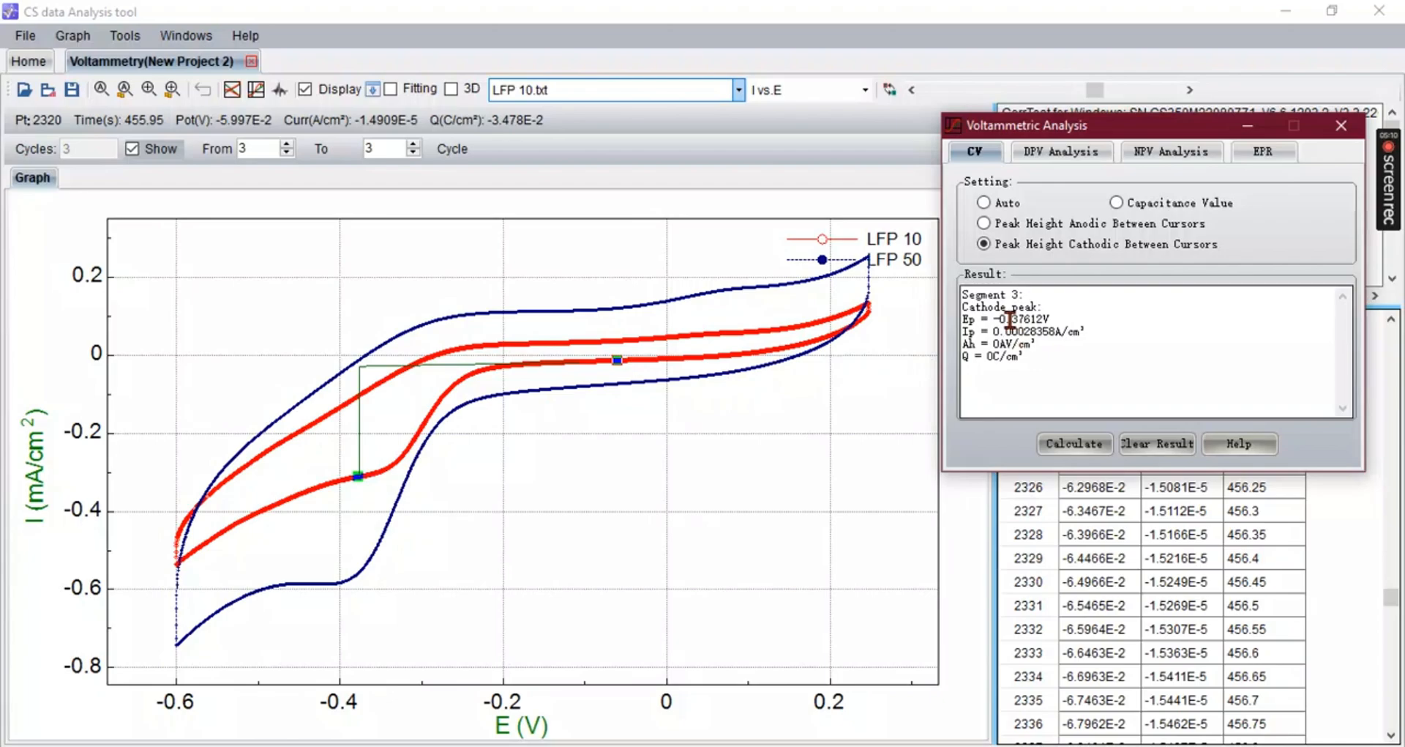
- Restore the analysis window and drag the cathodic peak result text into the Excel worksheet starting at C9
left_click(5, 287)
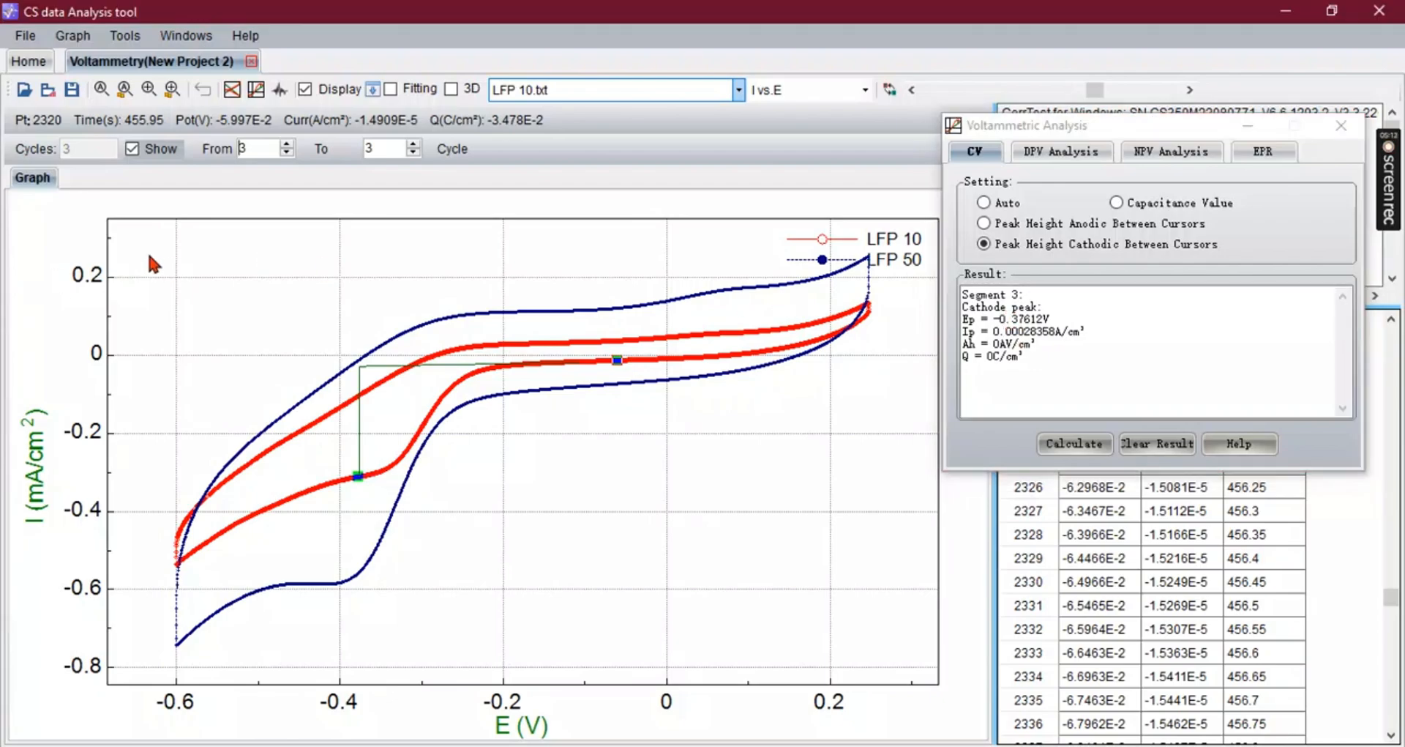
left_click(1334, 10)
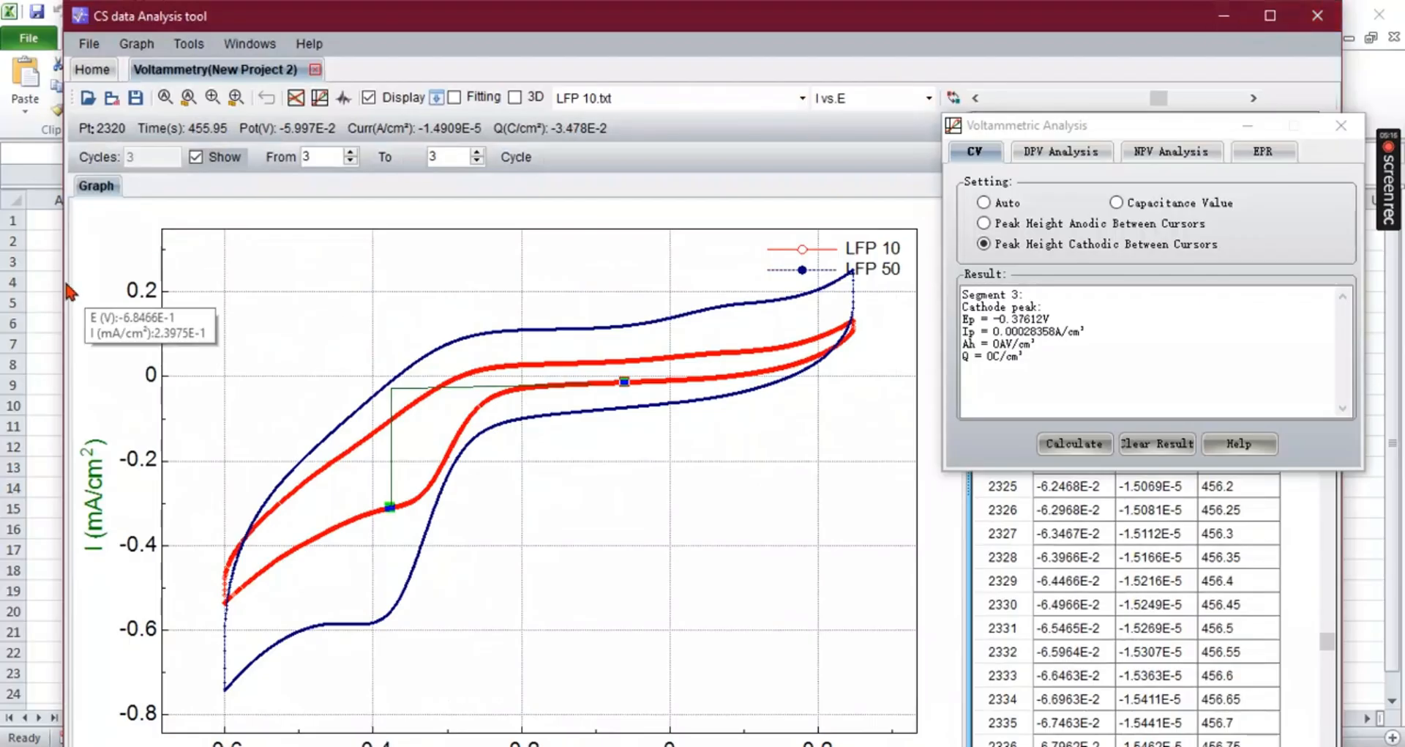
left_click_drag(63, 301, 534, 265)
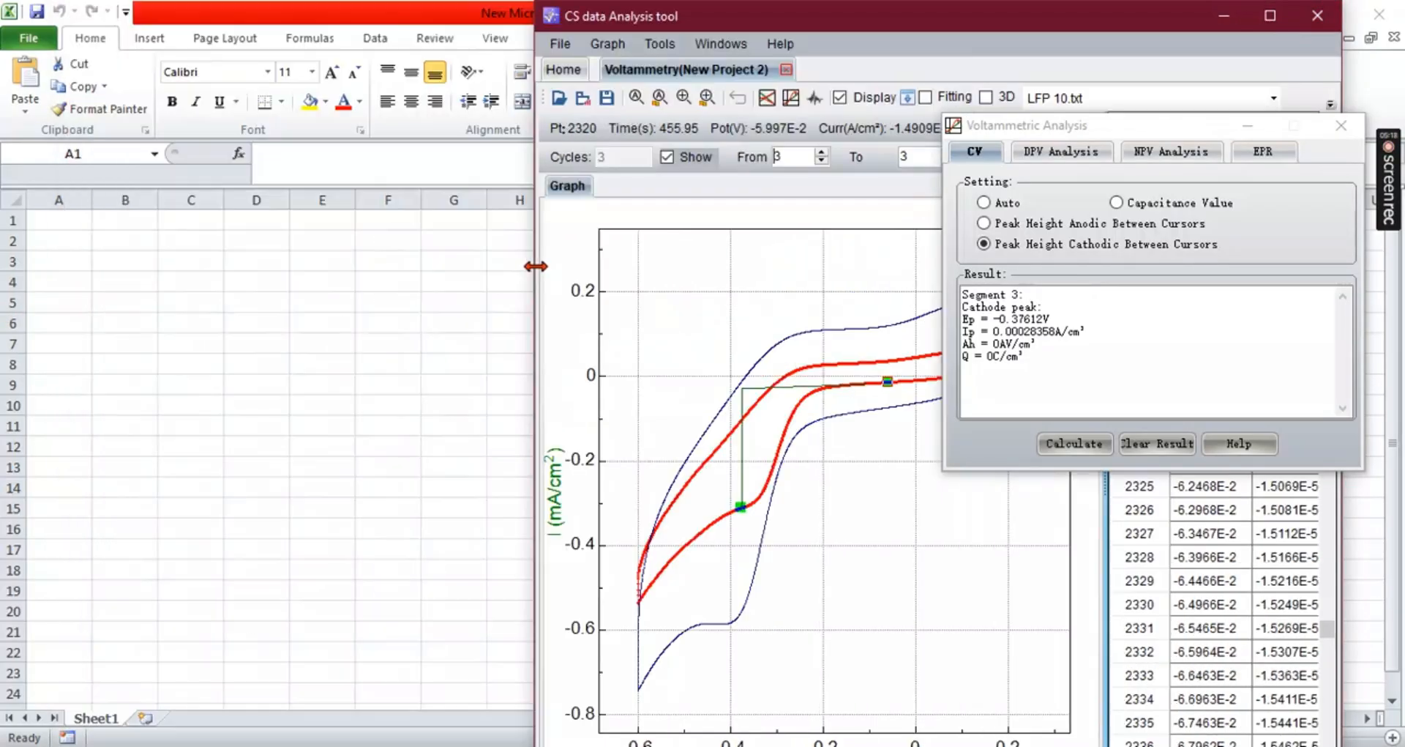
mouse_move(800, 326)
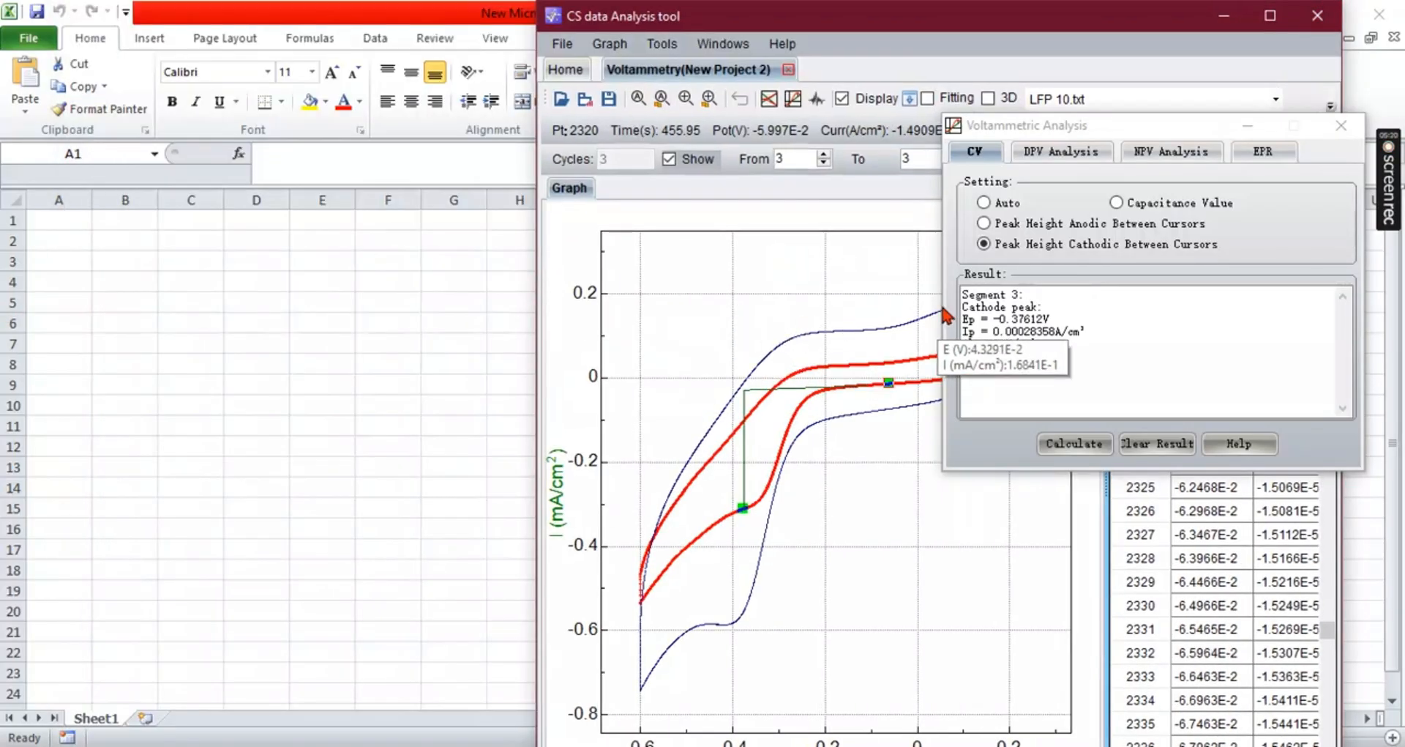
left_click_drag(1022, 314, 196, 381)
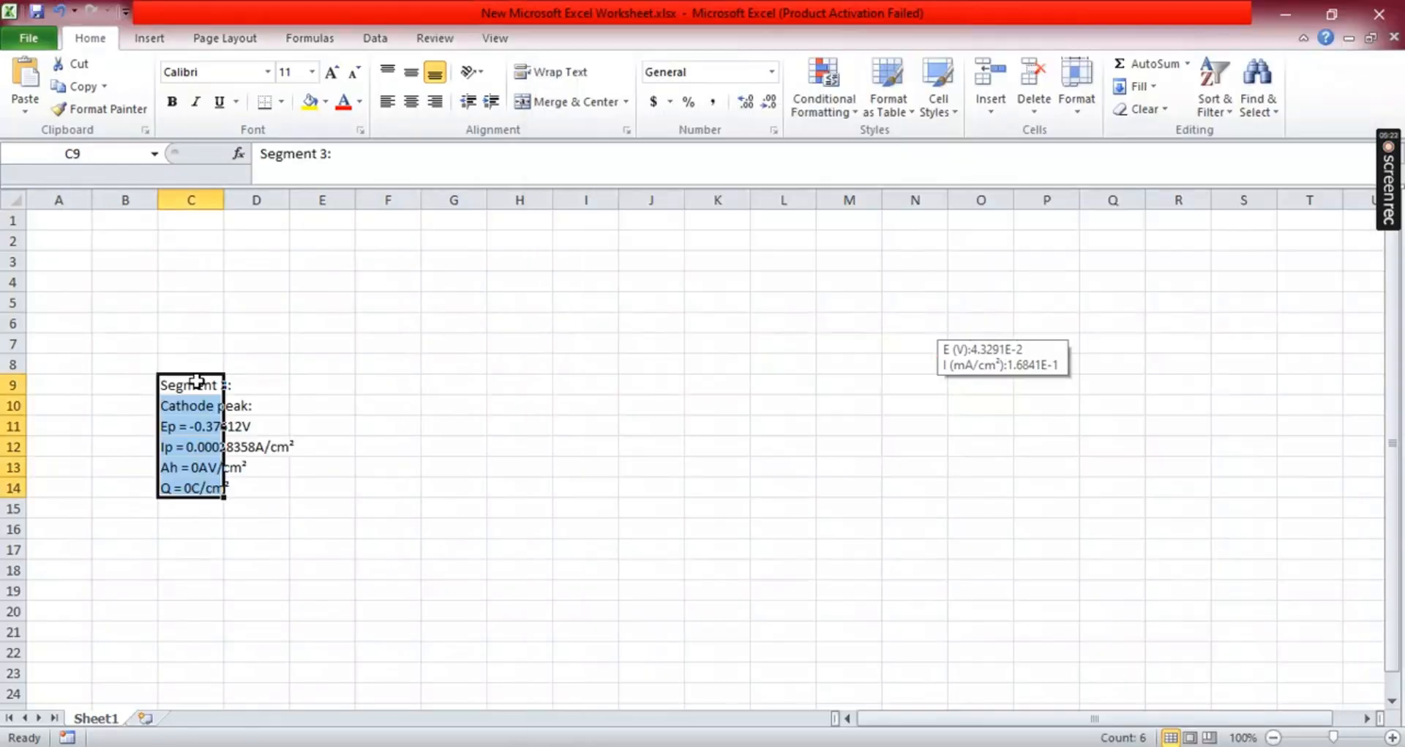
left_click(323, 459)
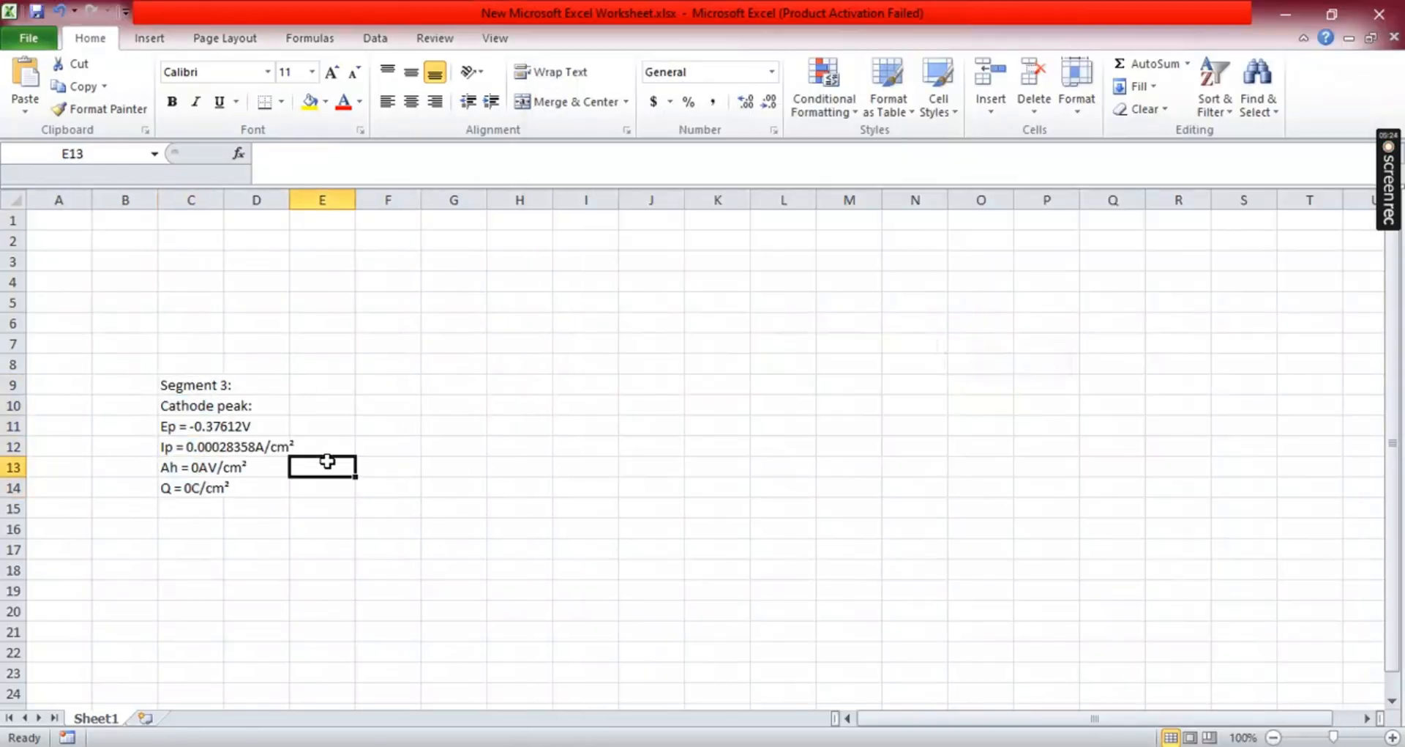
- Enter column headers Scan Rate, Ipc and Ipa in cells A1 to C1
left_click(38, 222)
type("S")
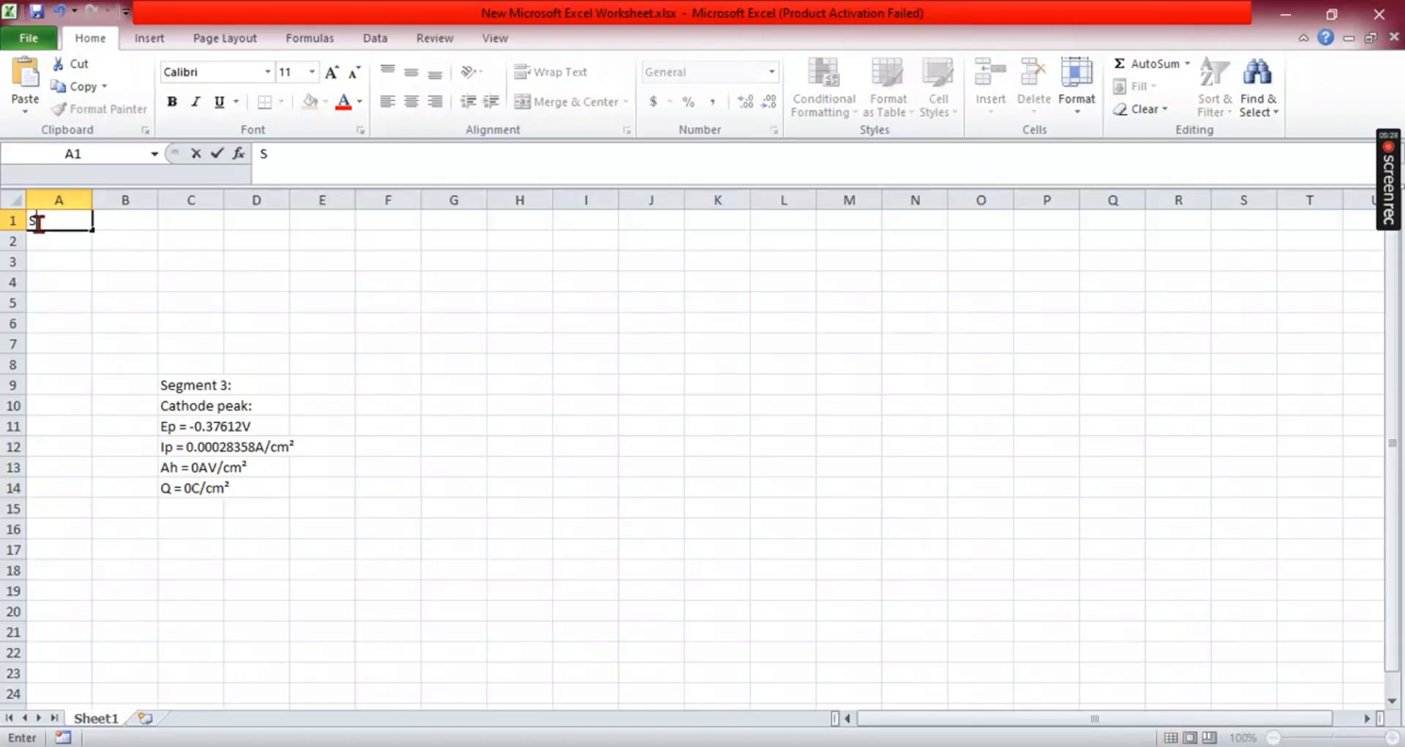
type("can Rate")
key("Tab")
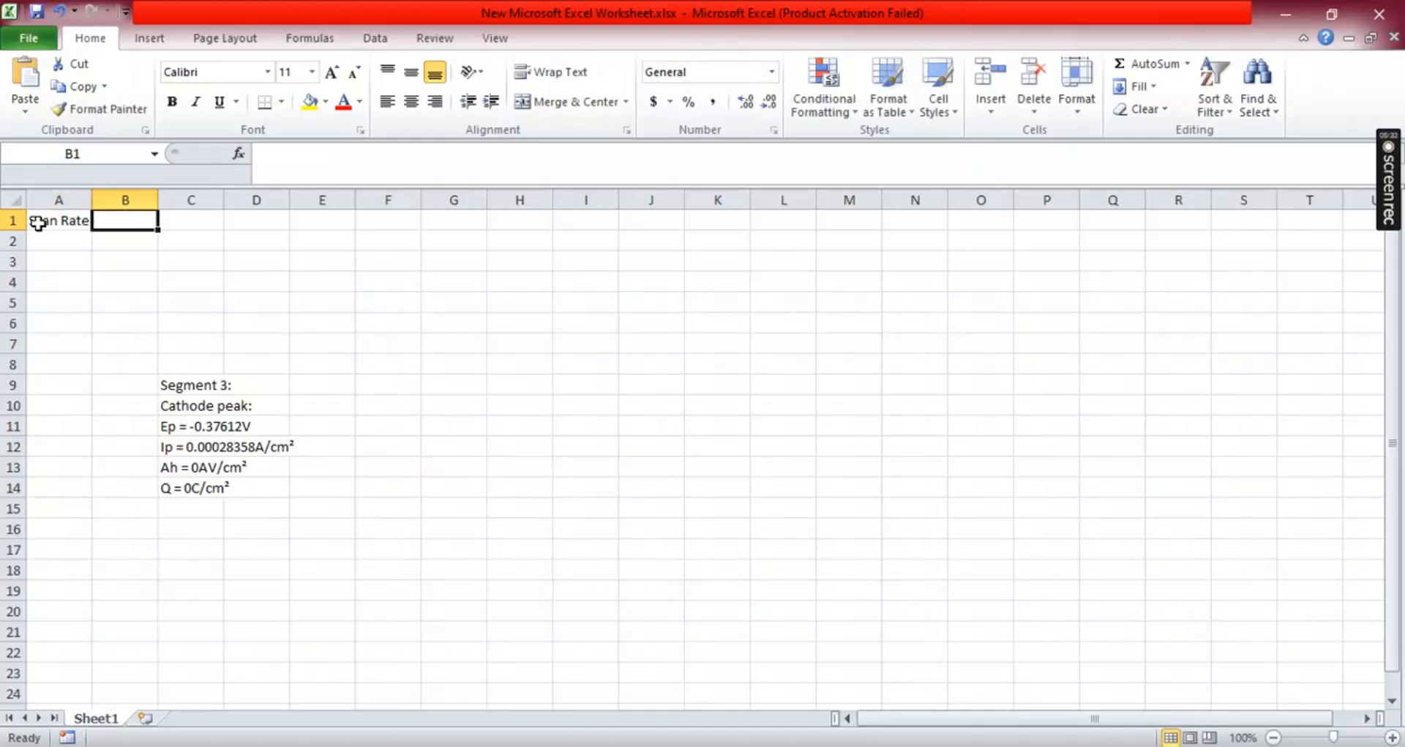
type("I")
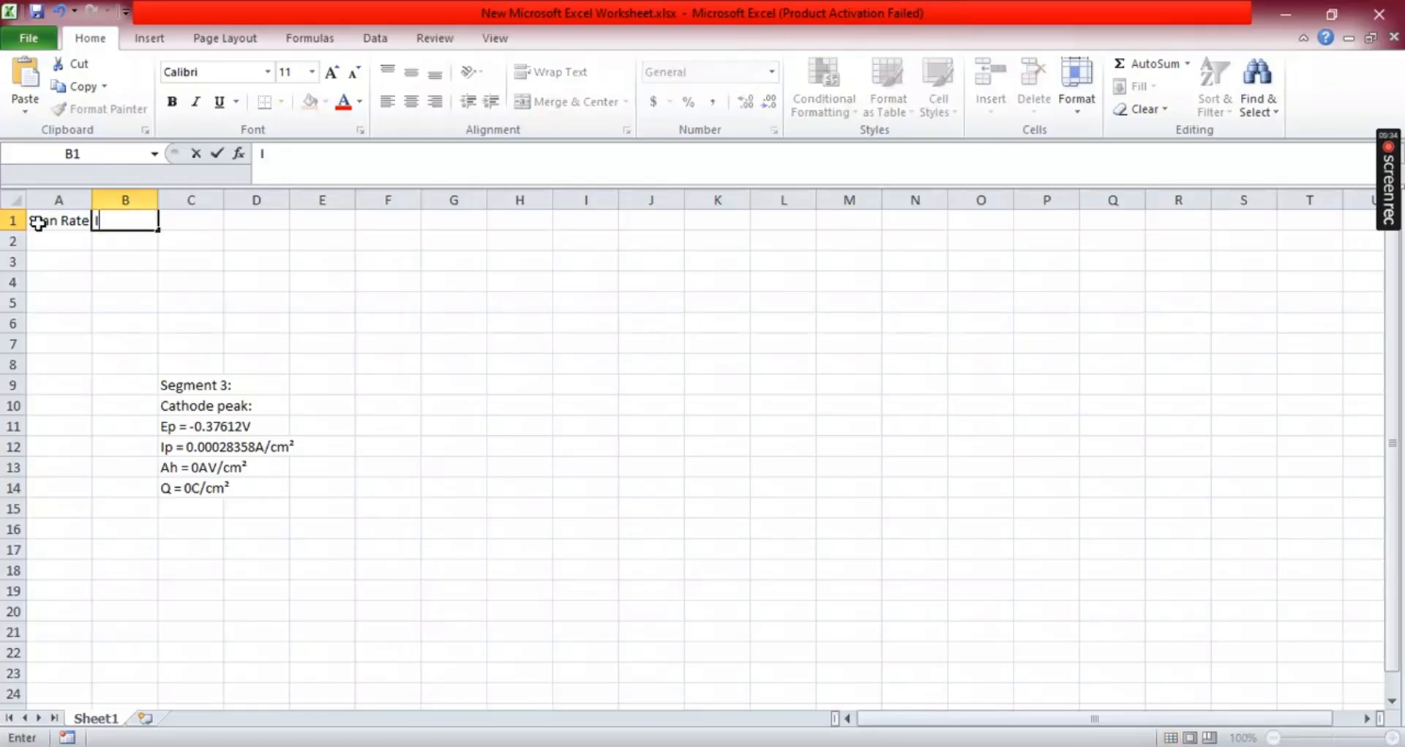
type("pc")
left_click(173, 220)
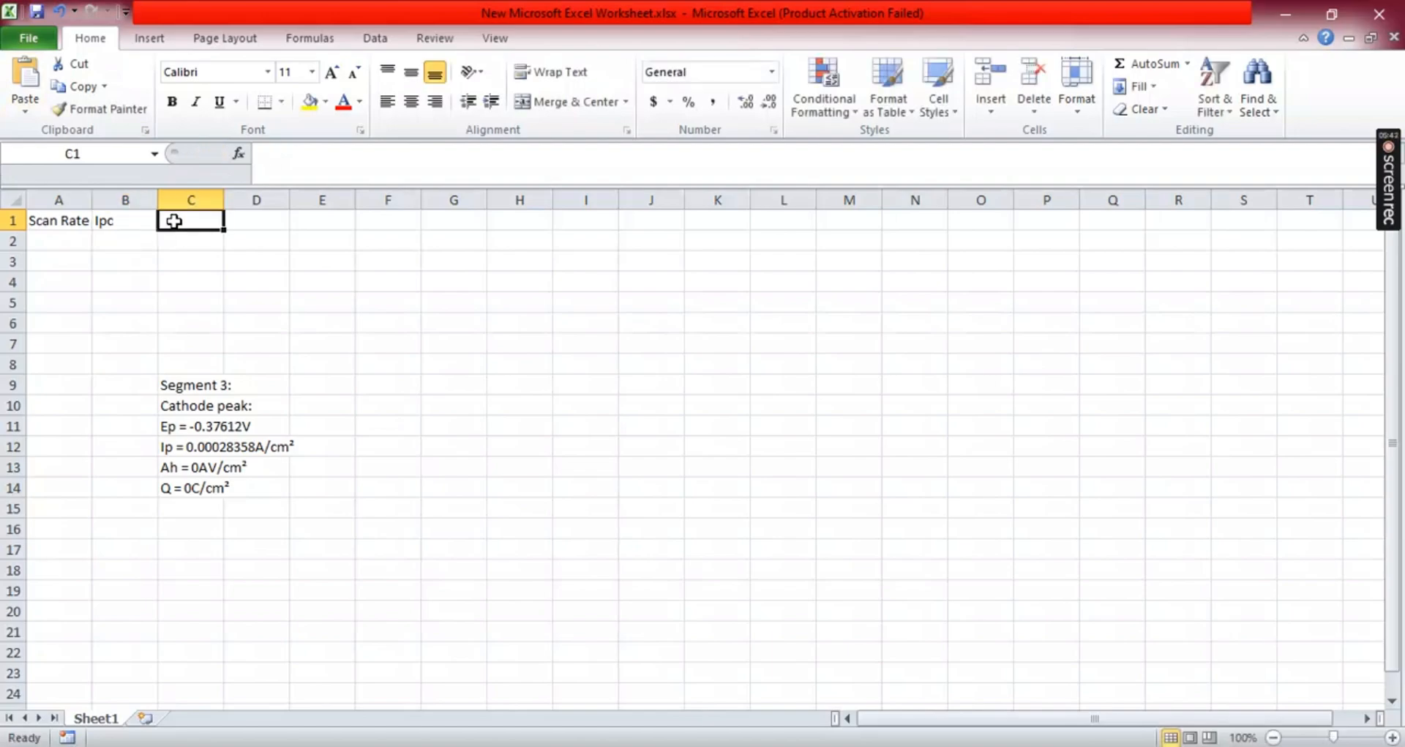
type("Ip")
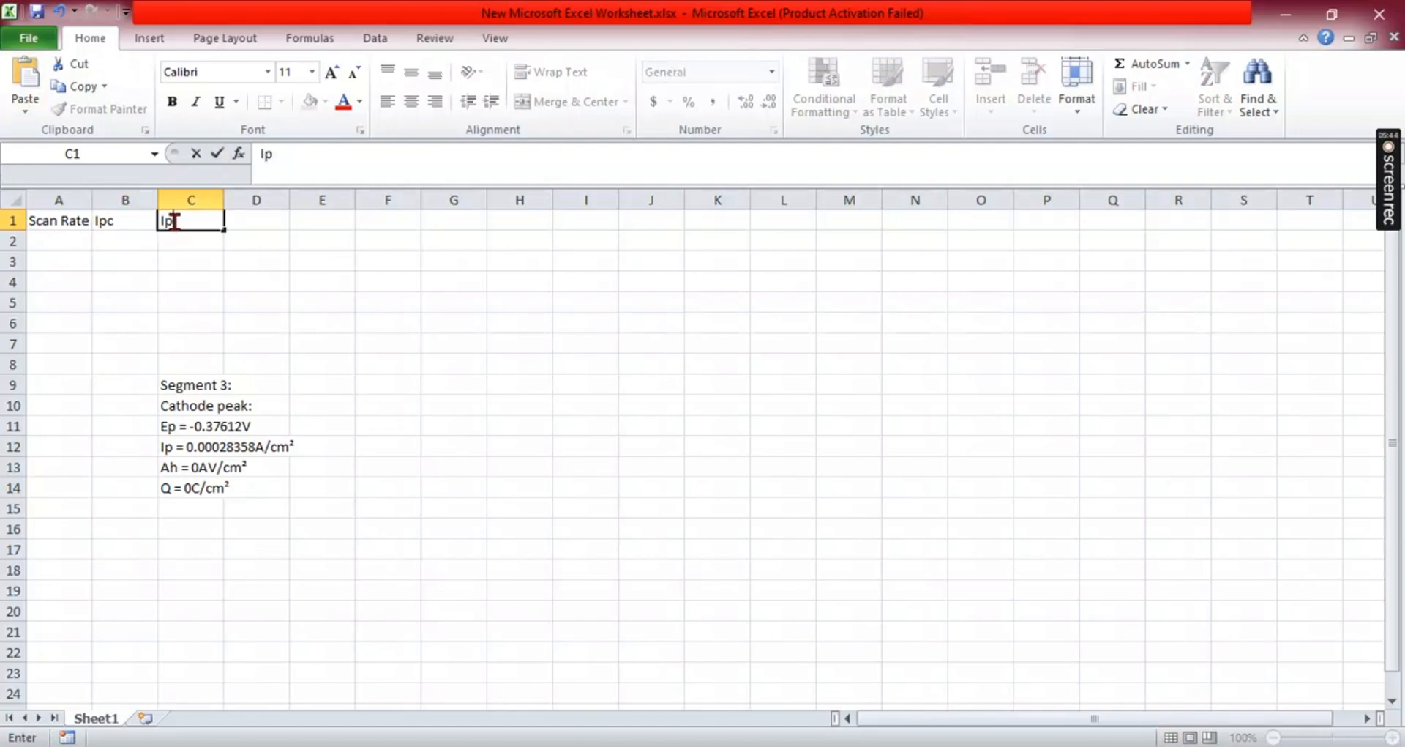
type("a")
left_click(253, 221)
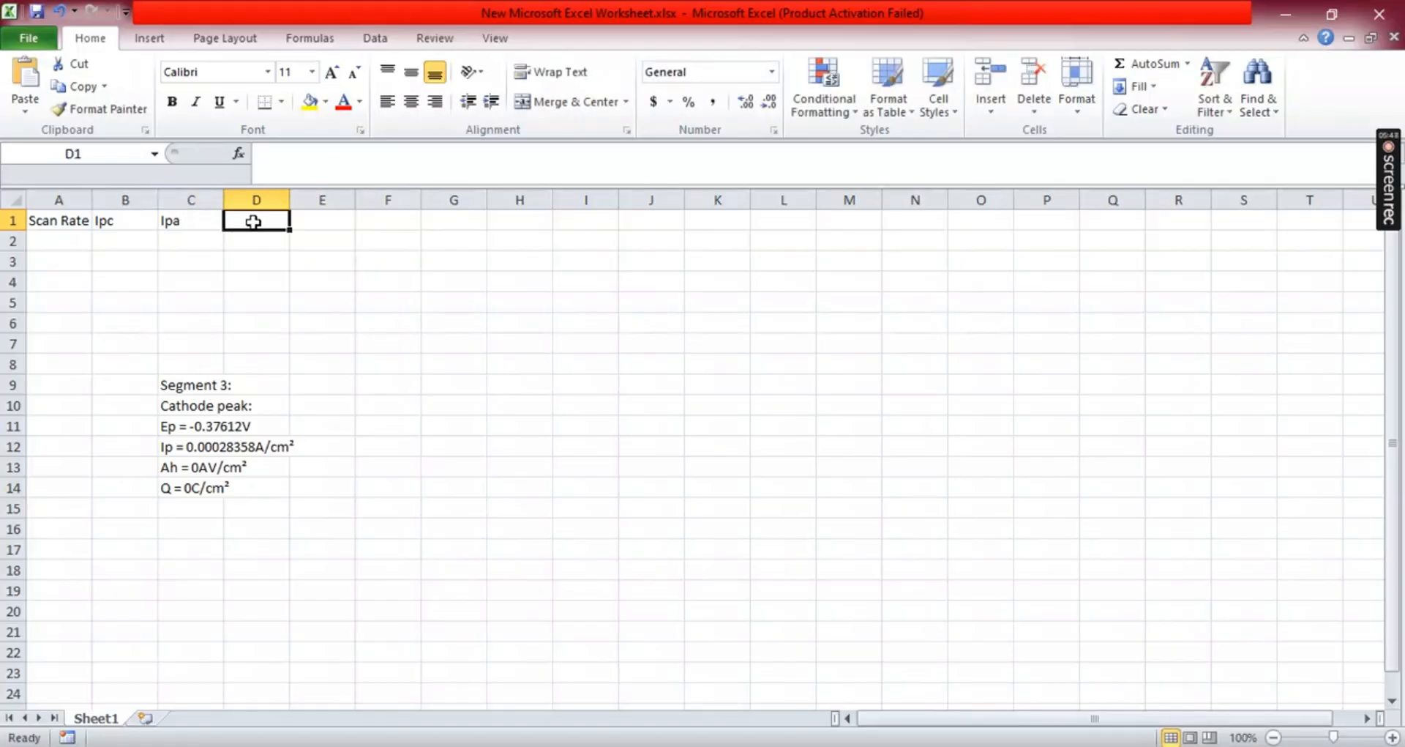
- Add column headers Epc, Epa, Area and Capacitance in cells D1 to G1
type("Epc")
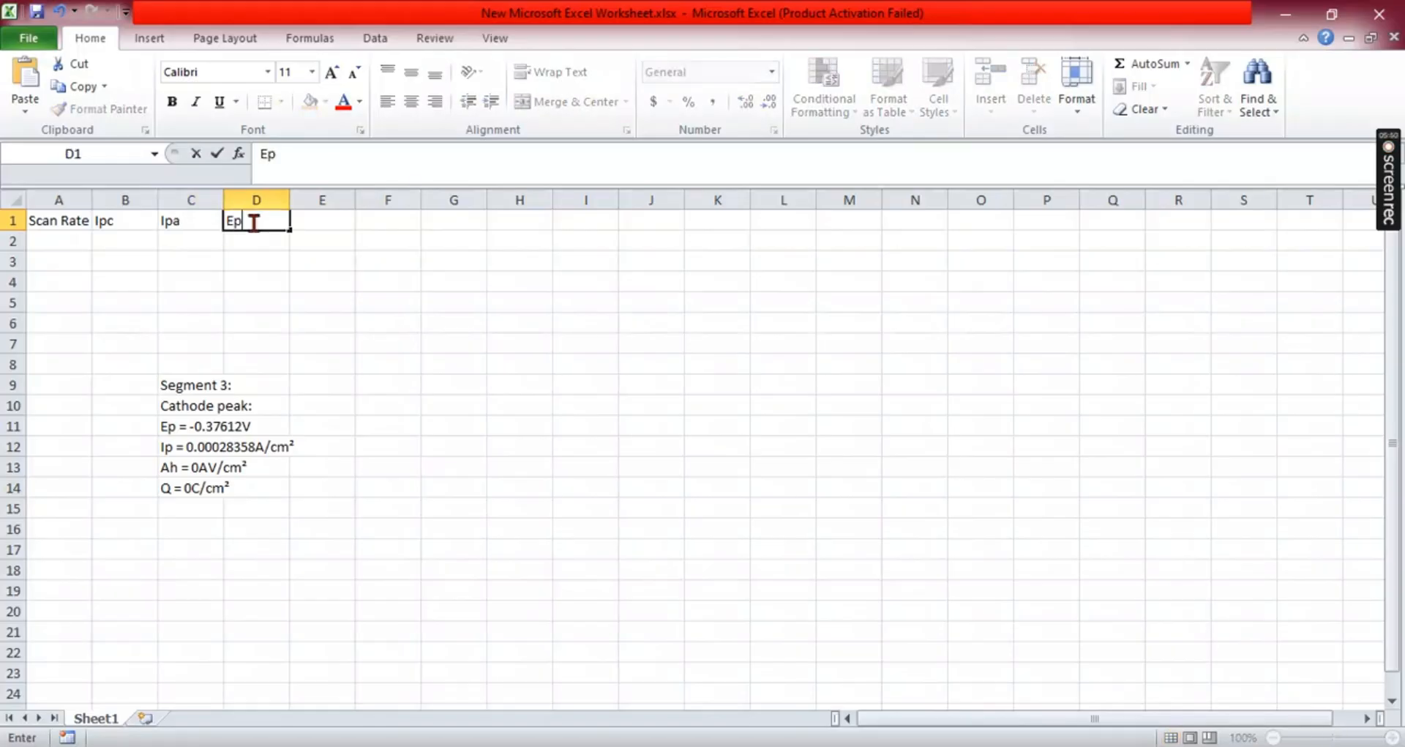
left_click(311, 223)
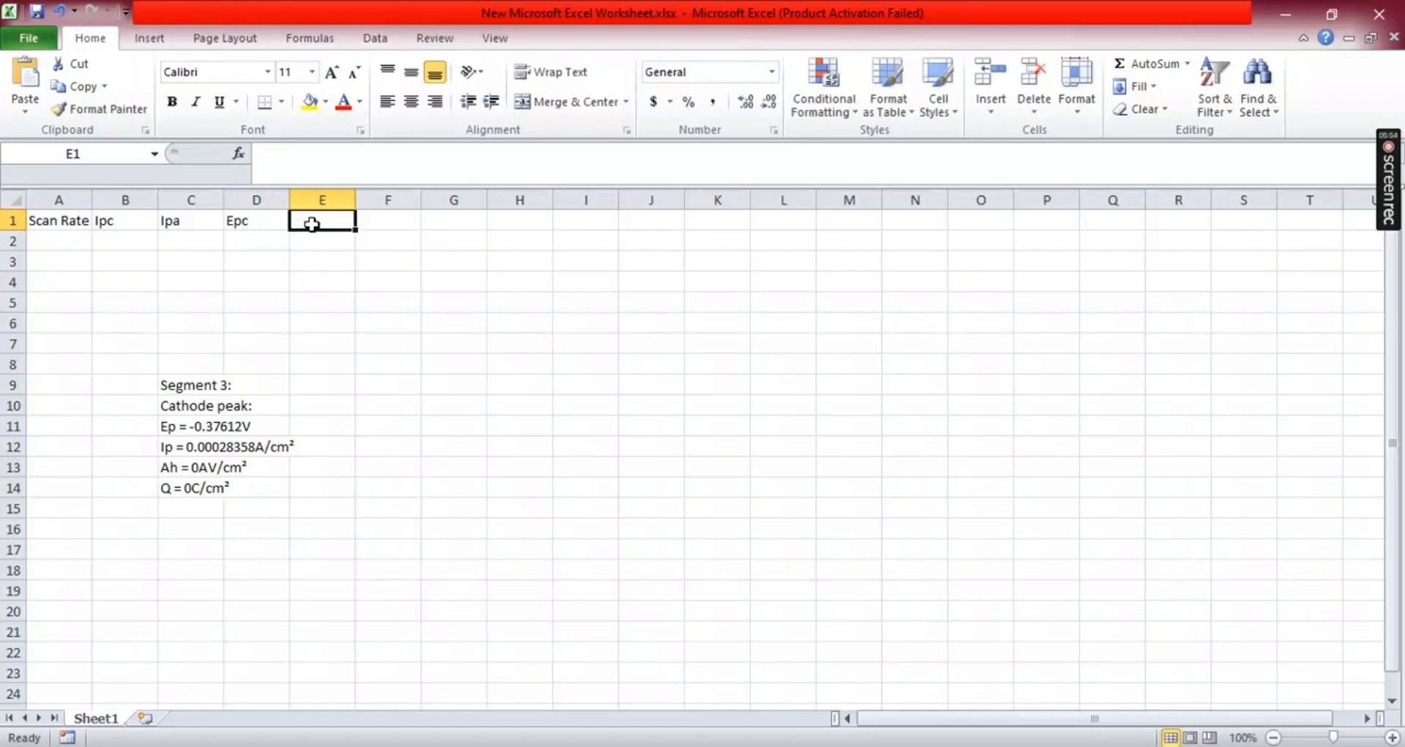
type("Epa")
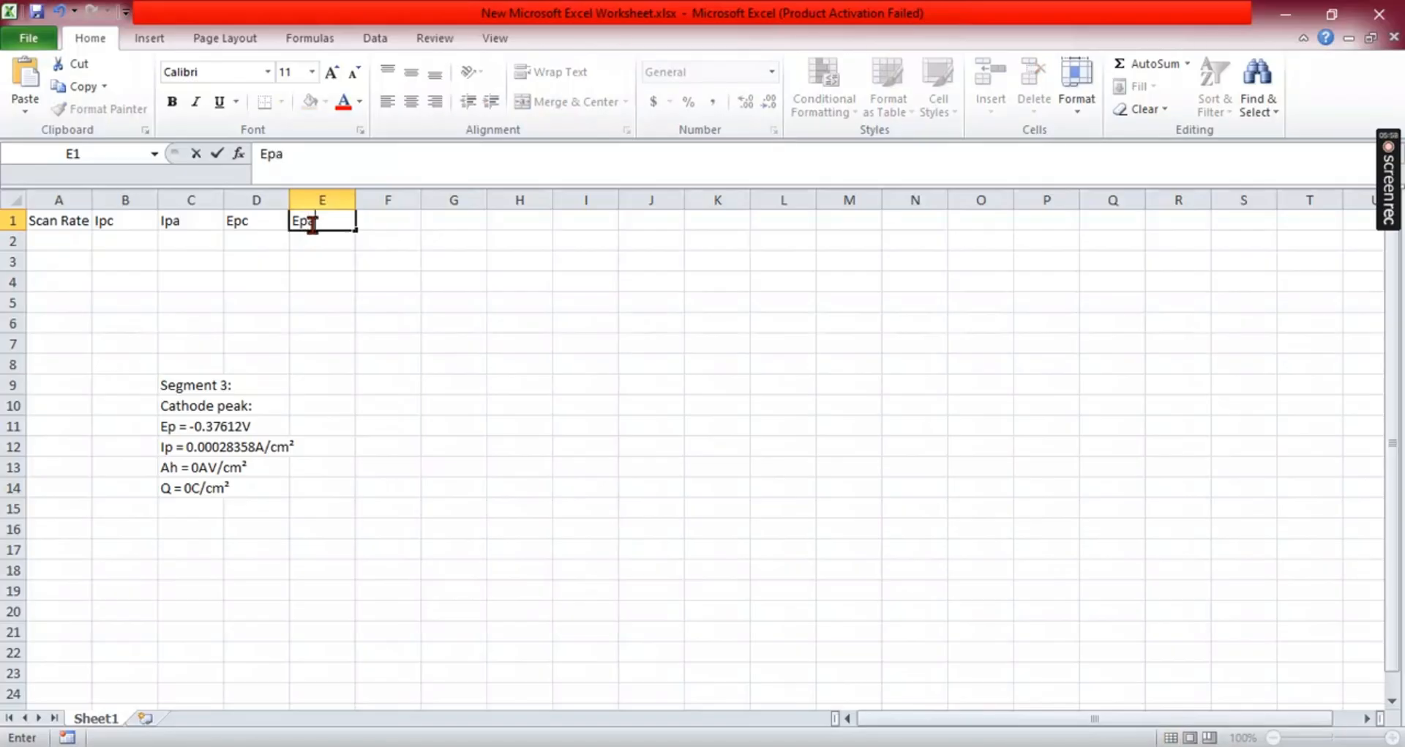
left_click(395, 222)
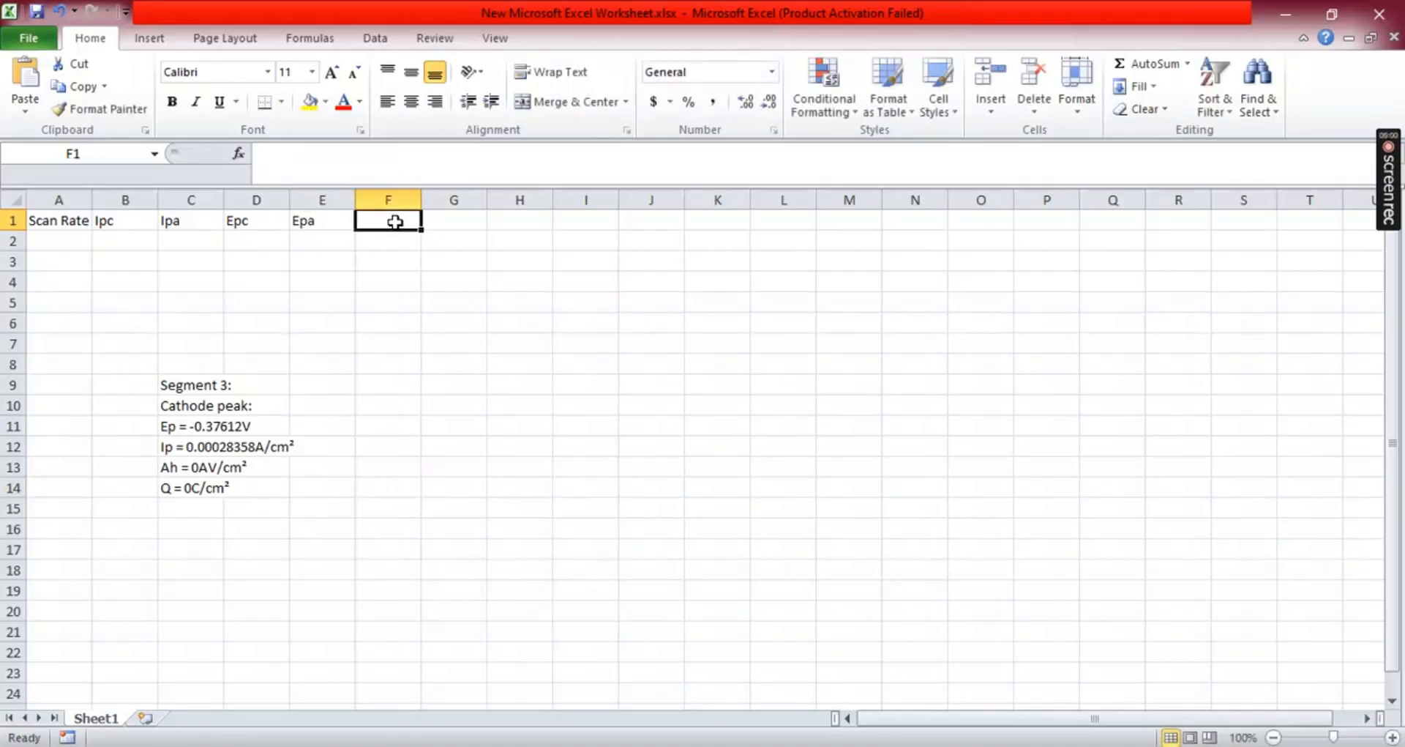
type("Area")
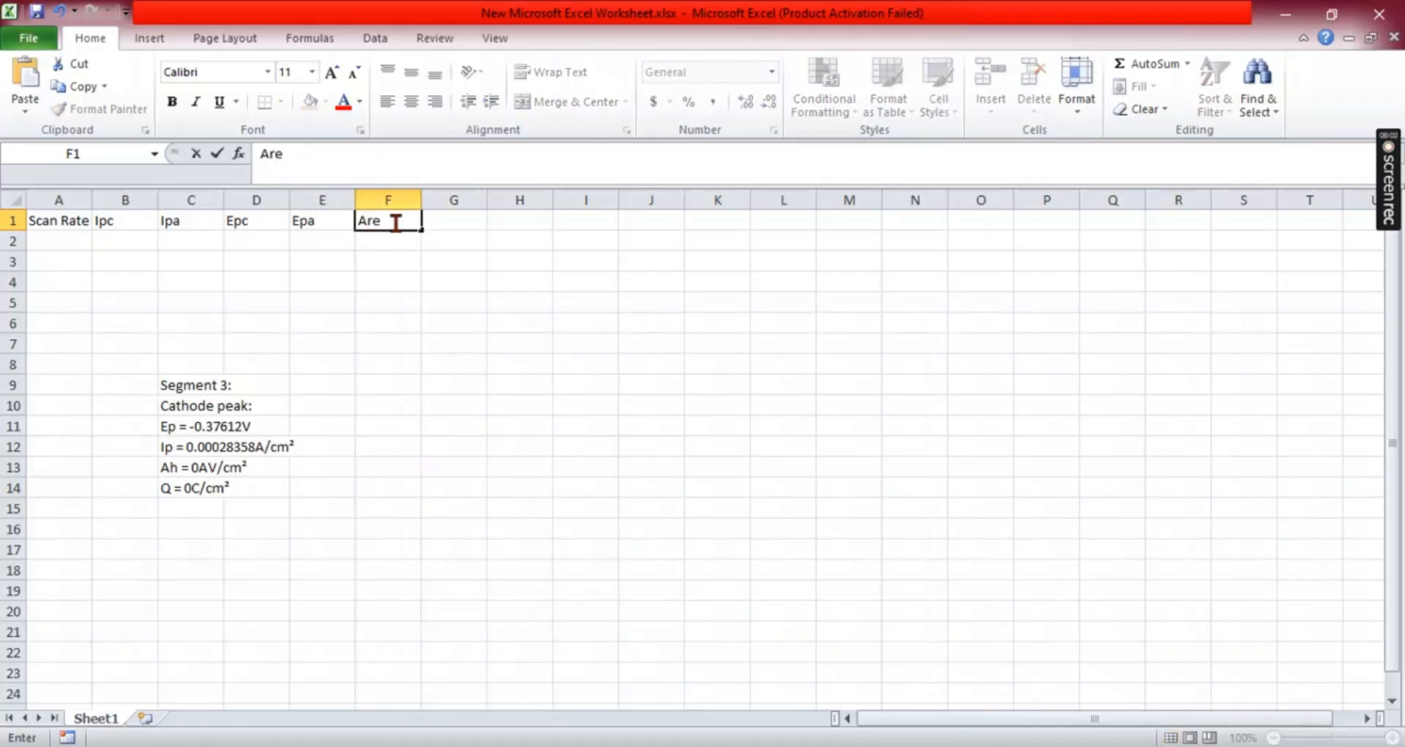
left_click(474, 224)
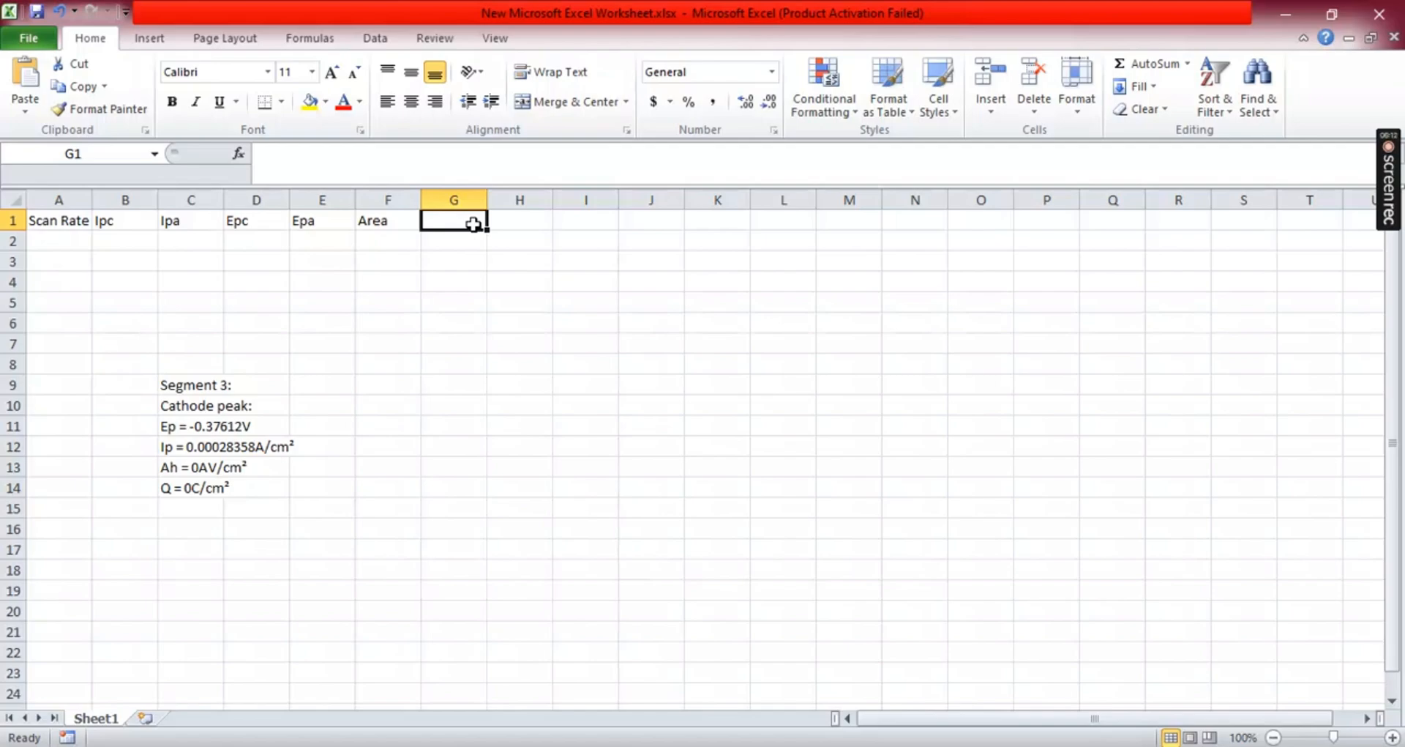
type("Ca")
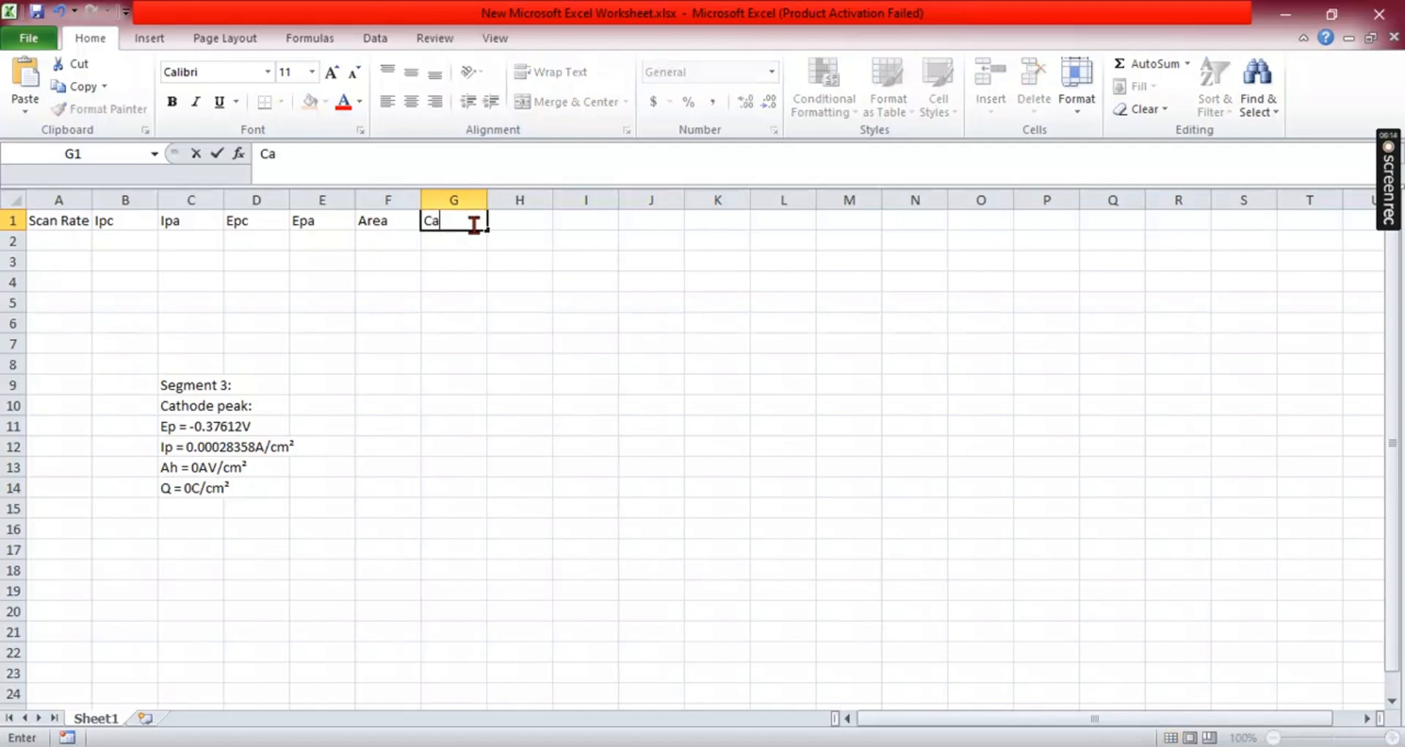
type("pacitance")
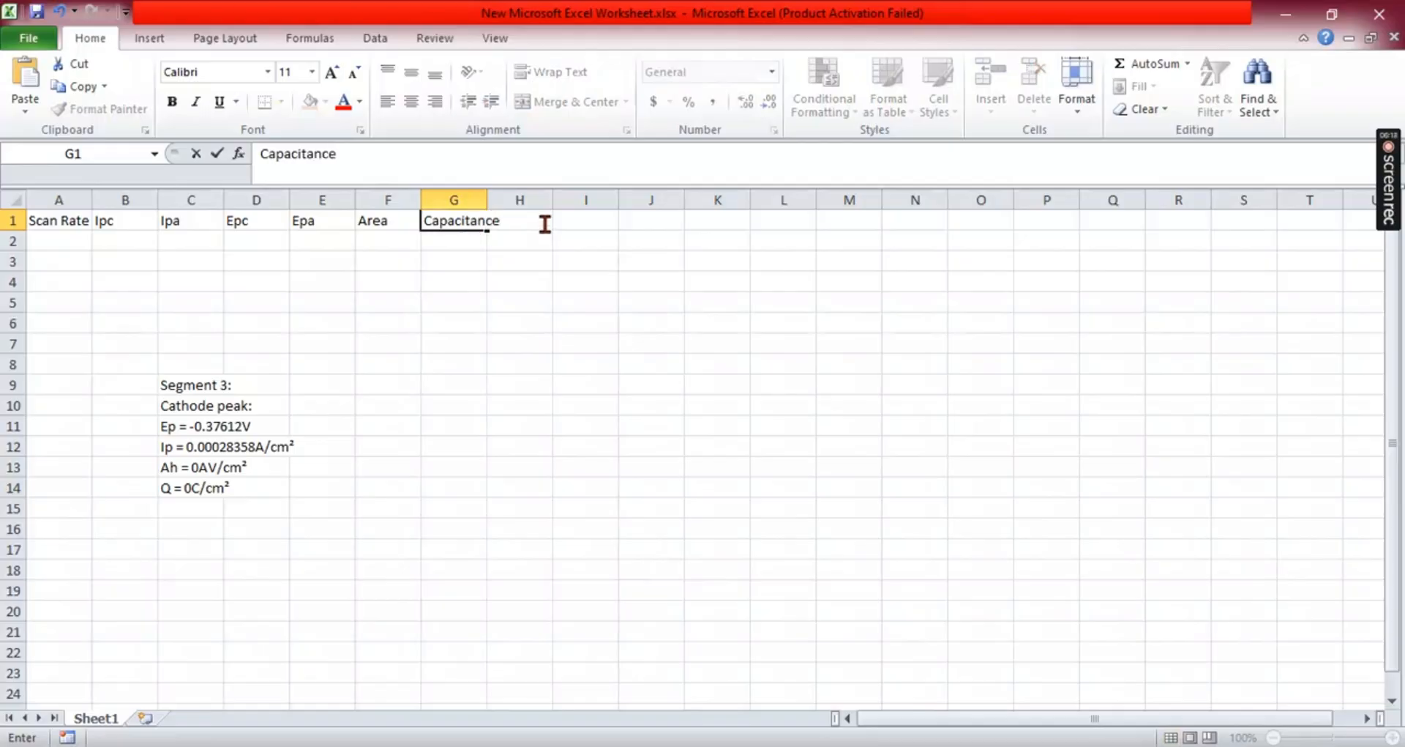
left_click(604, 218)
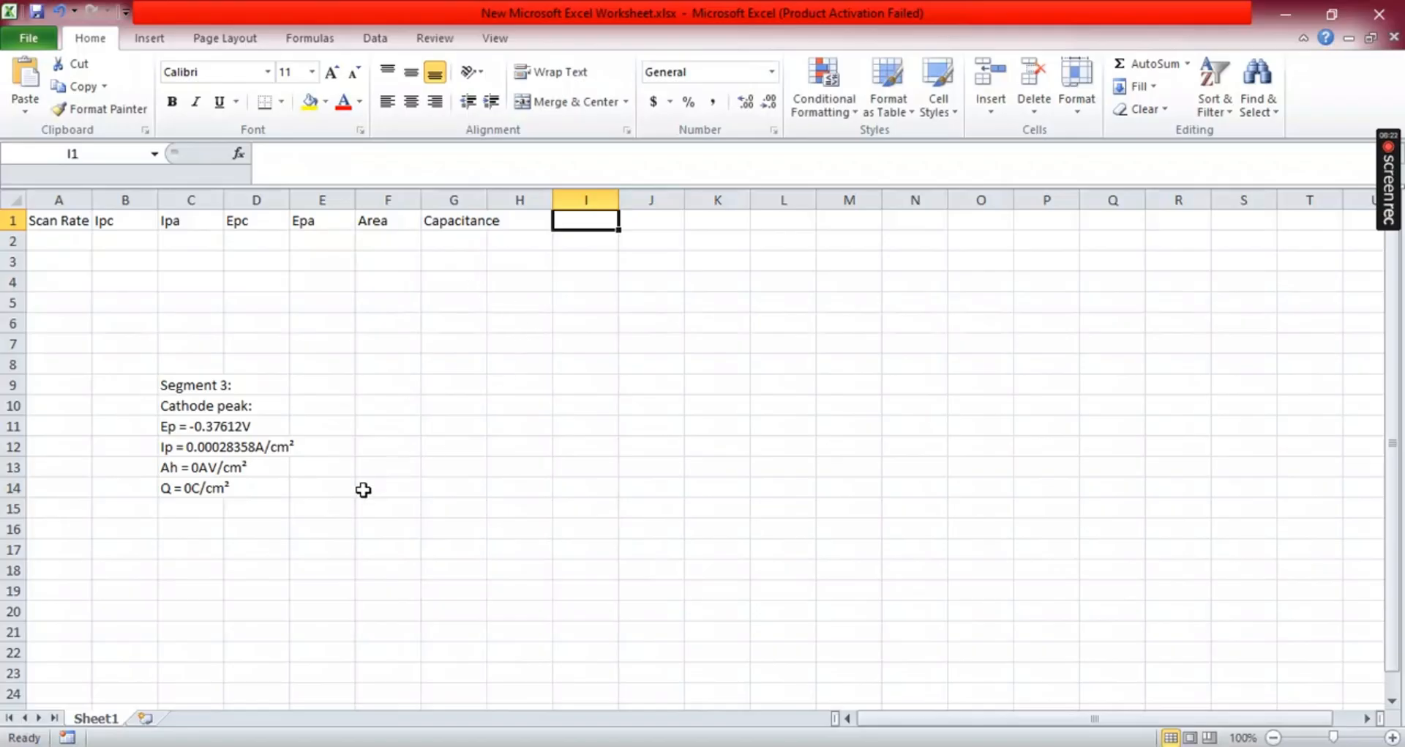
- Copy the Ep value -0.37612 from the pasted results and paste it into the Epc cell D2
left_click(219, 427)
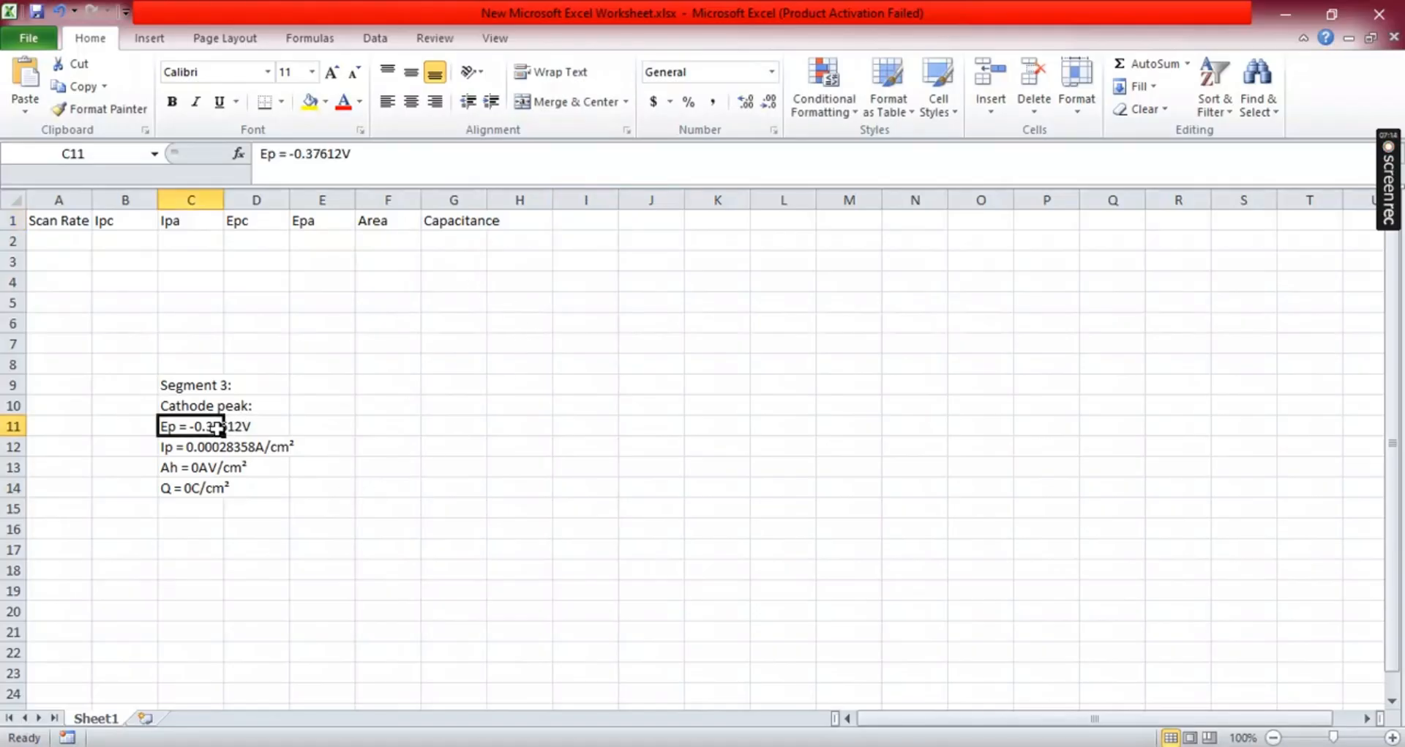
double_click(195, 427)
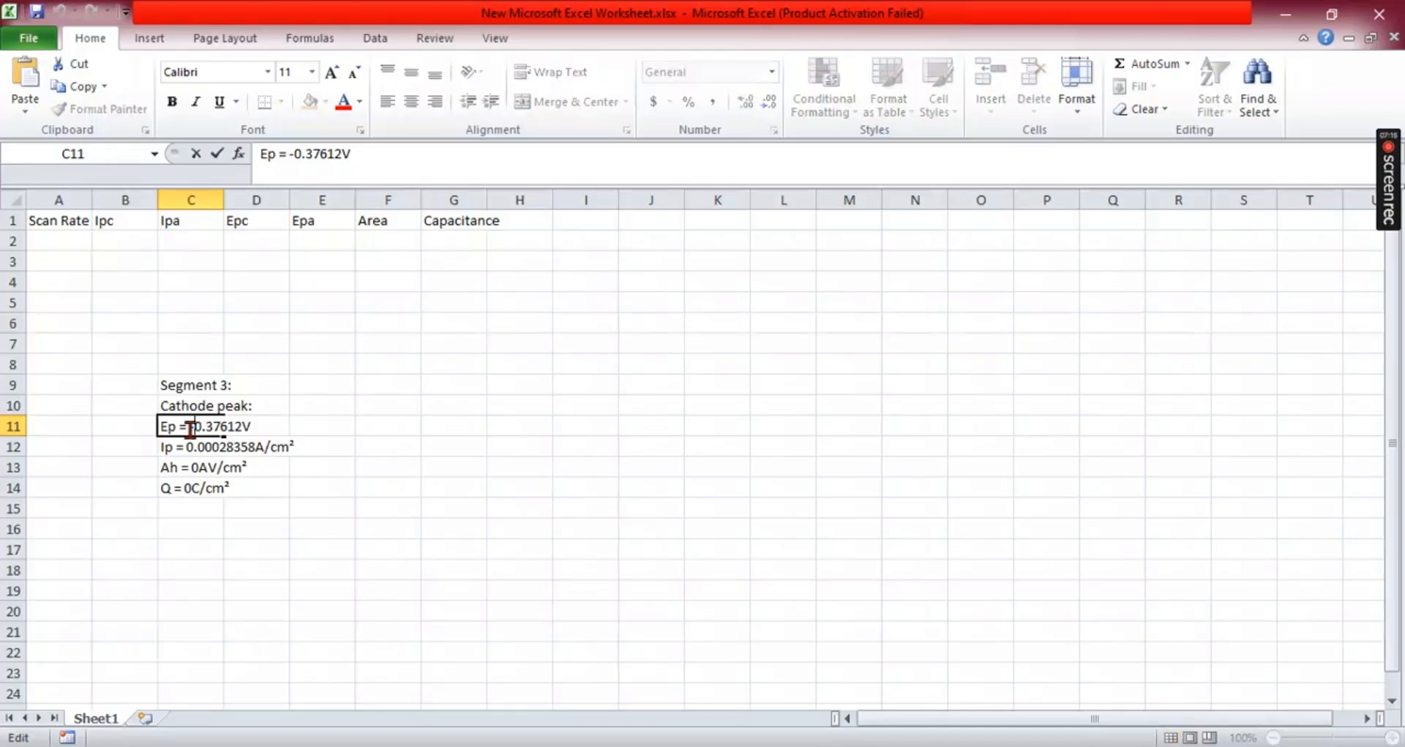
left_click_drag(191, 429, 246, 432)
key("ctrl+c")
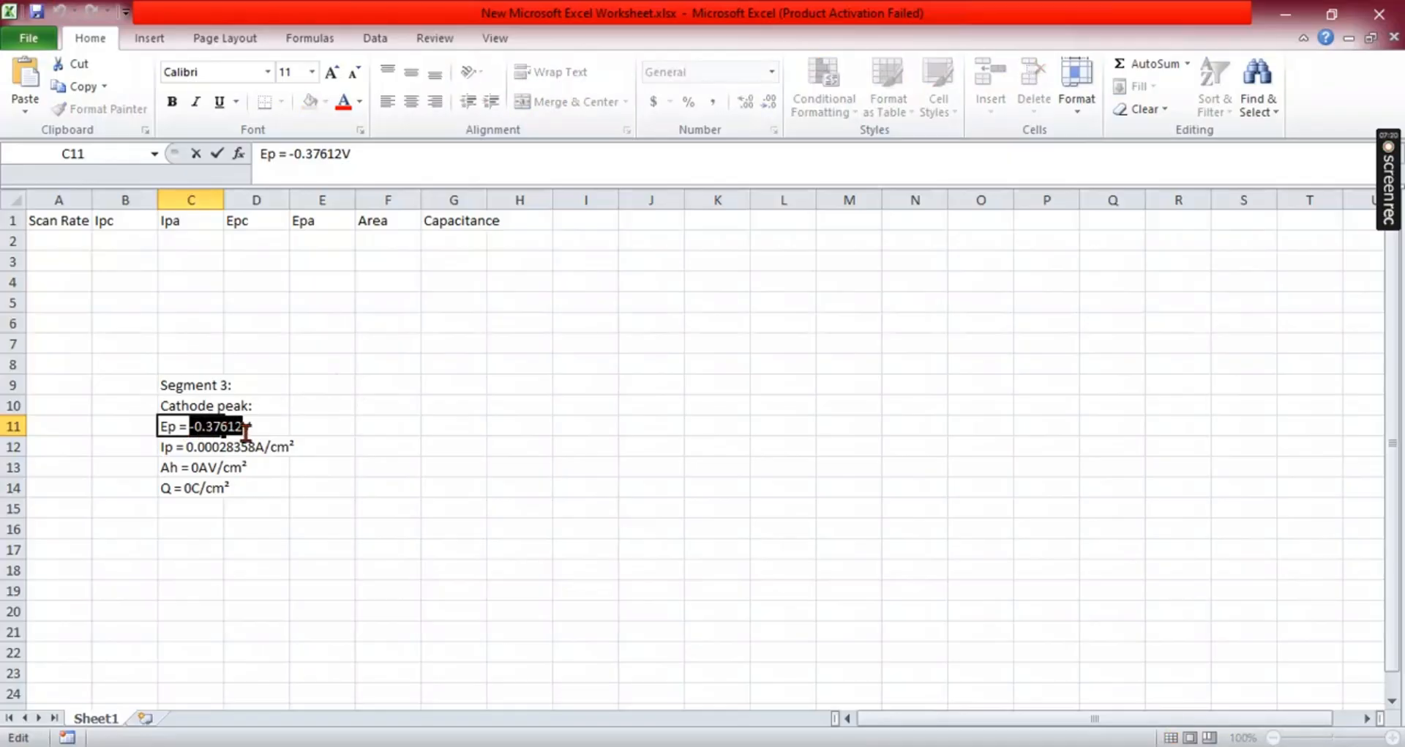
left_click(259, 241)
key("ctrl+v")
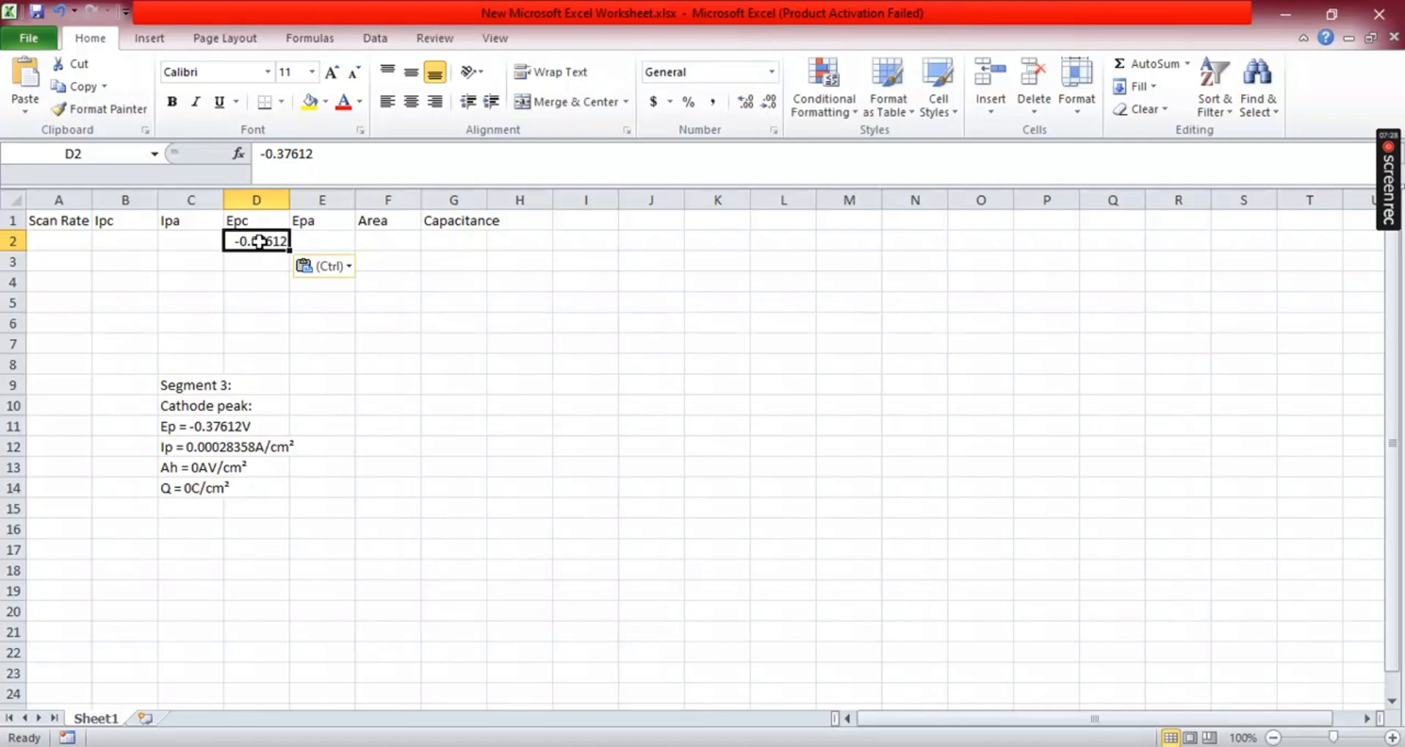
- Copy the Ip value 0.00028358 from the pasted results and paste it into the Ipc cell B2
left_click(196, 453)
key("Down")
key("Down")
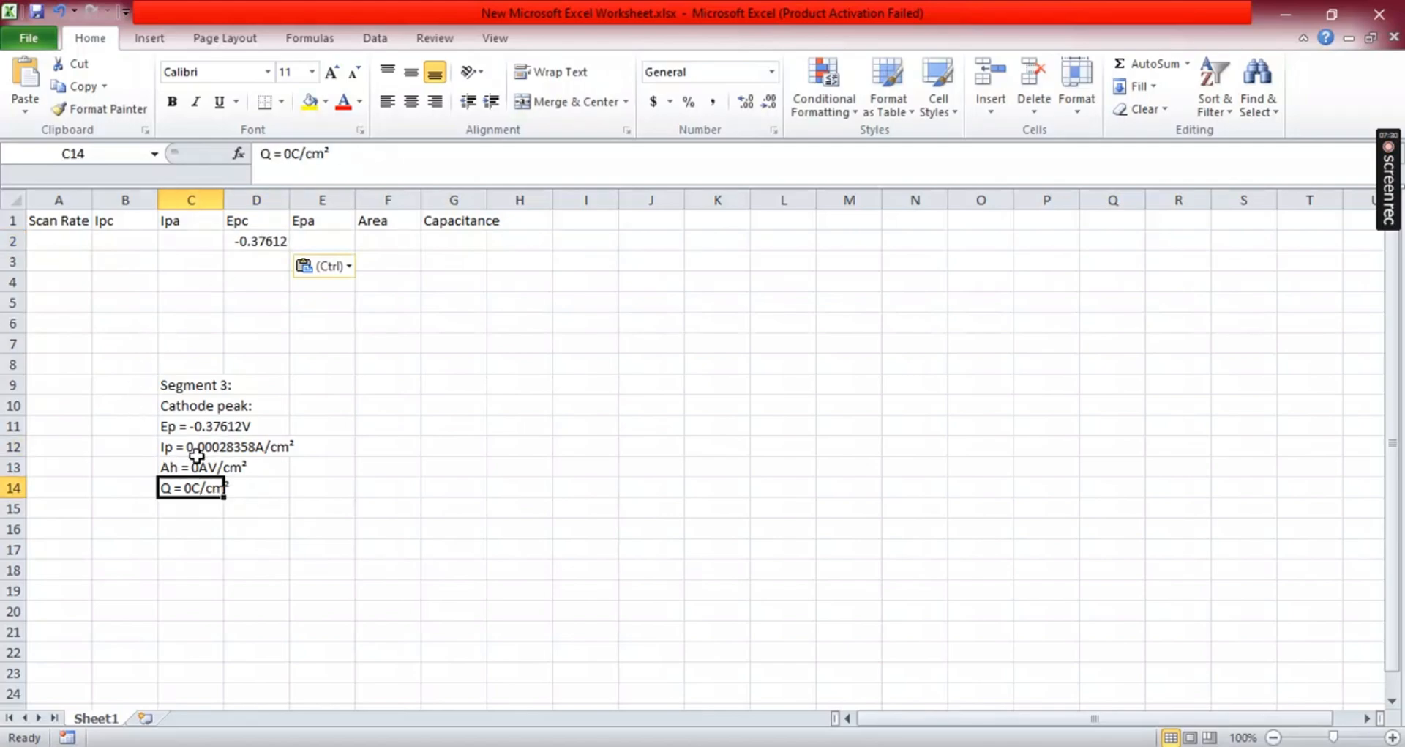
double_click(194, 446)
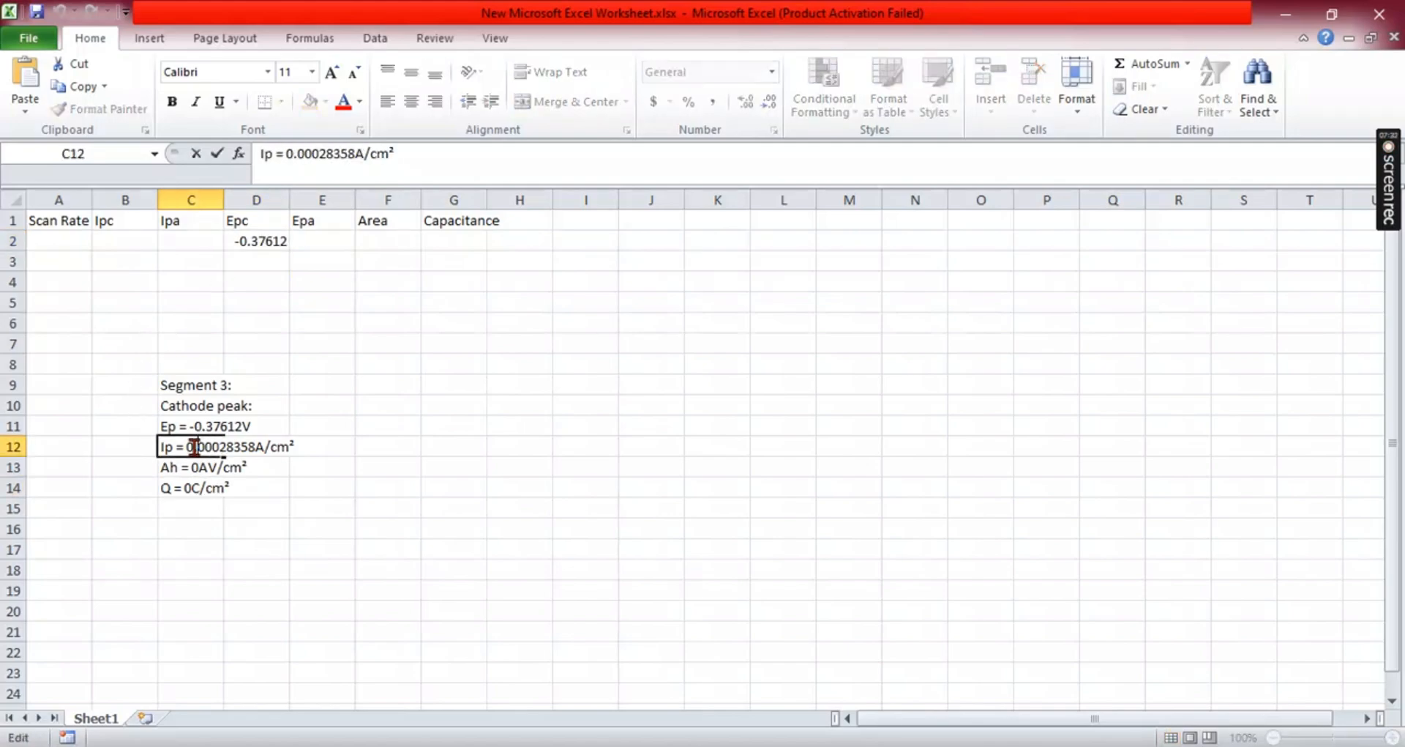
left_click_drag(187, 447, 256, 445)
key("ctrl+c")
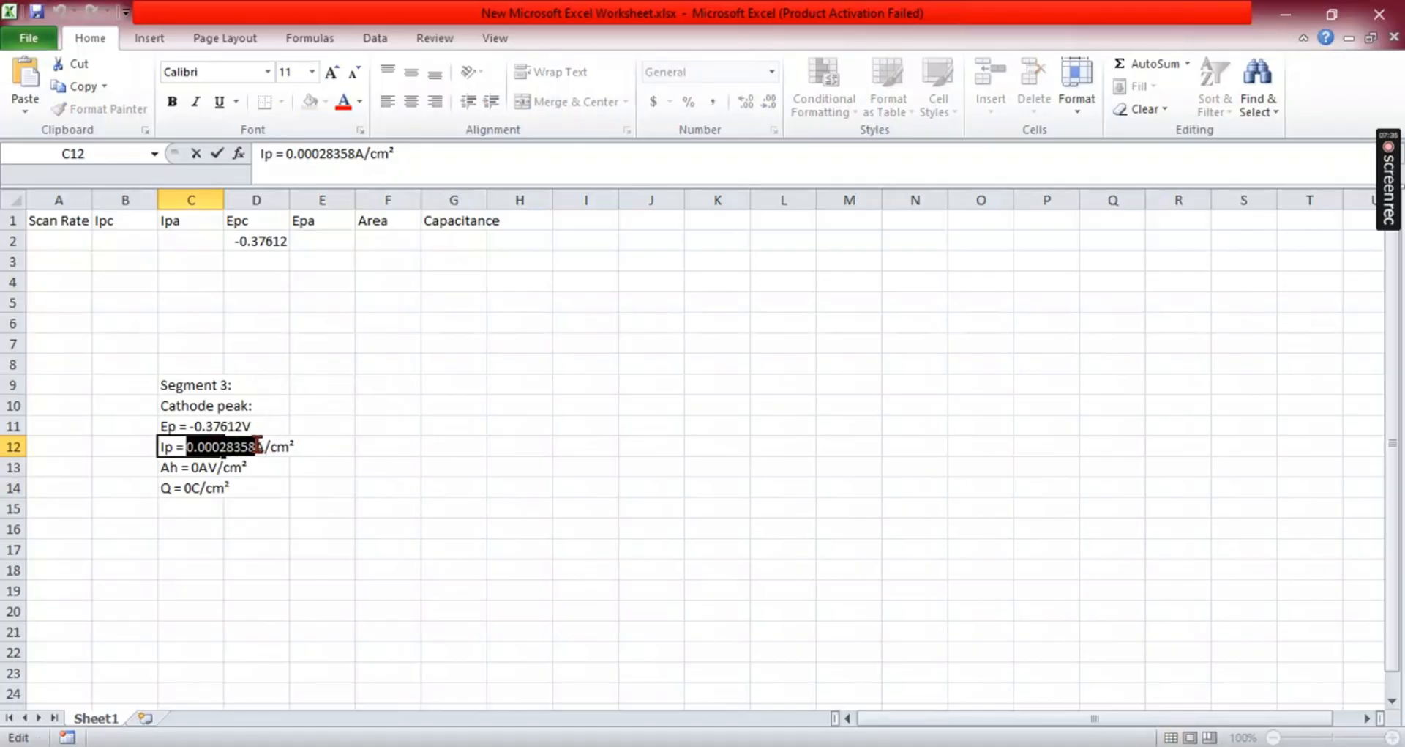
left_click(112, 239)
key("ctrl+v")
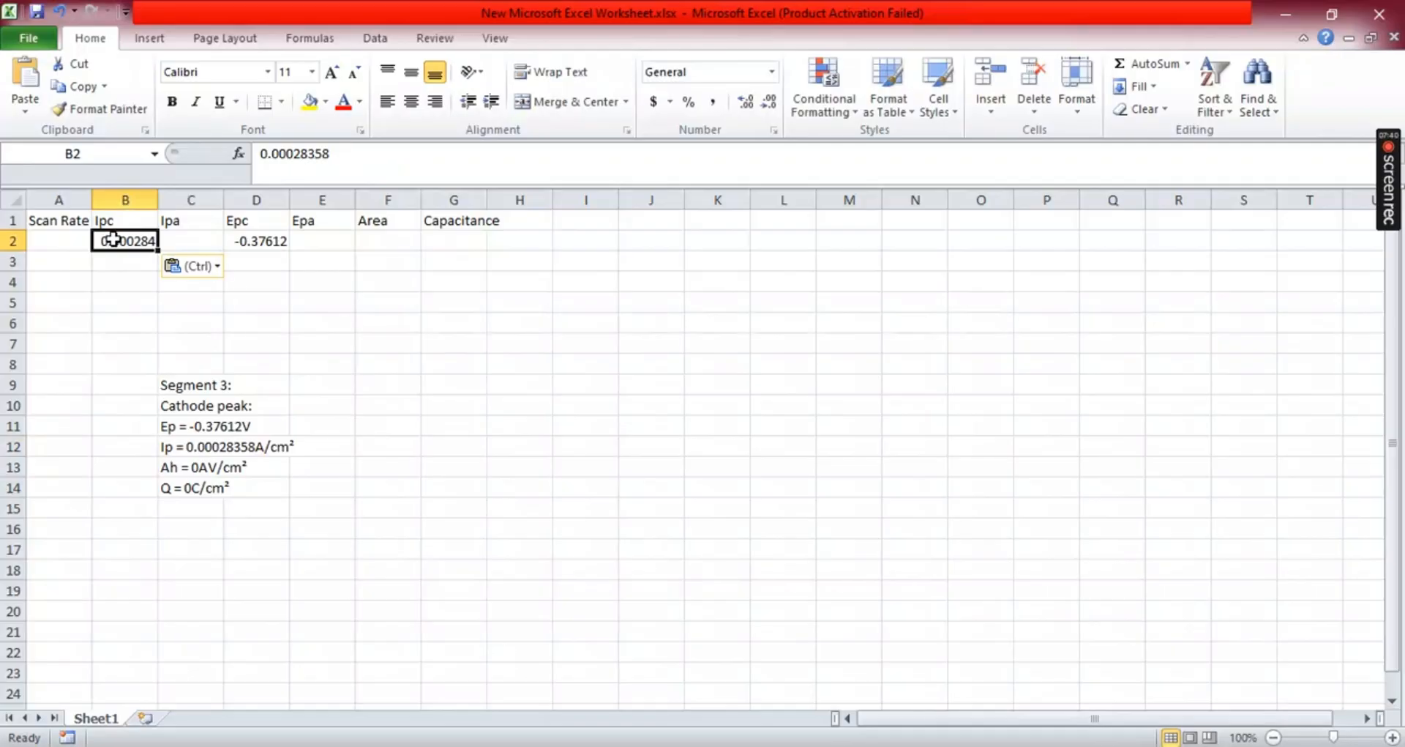
- Enter the scan rate 10 in cell A2
left_click(69, 240)
type("10")
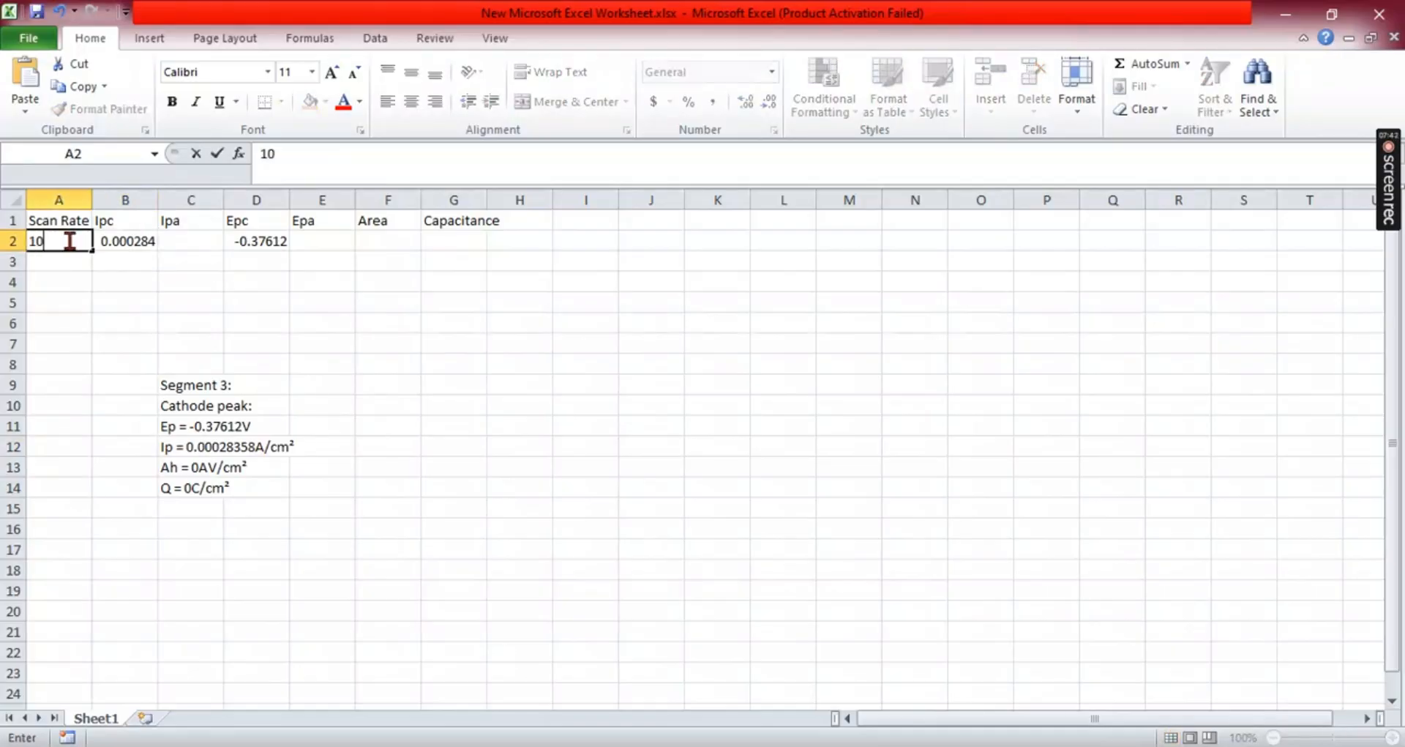
left_click(367, 338)
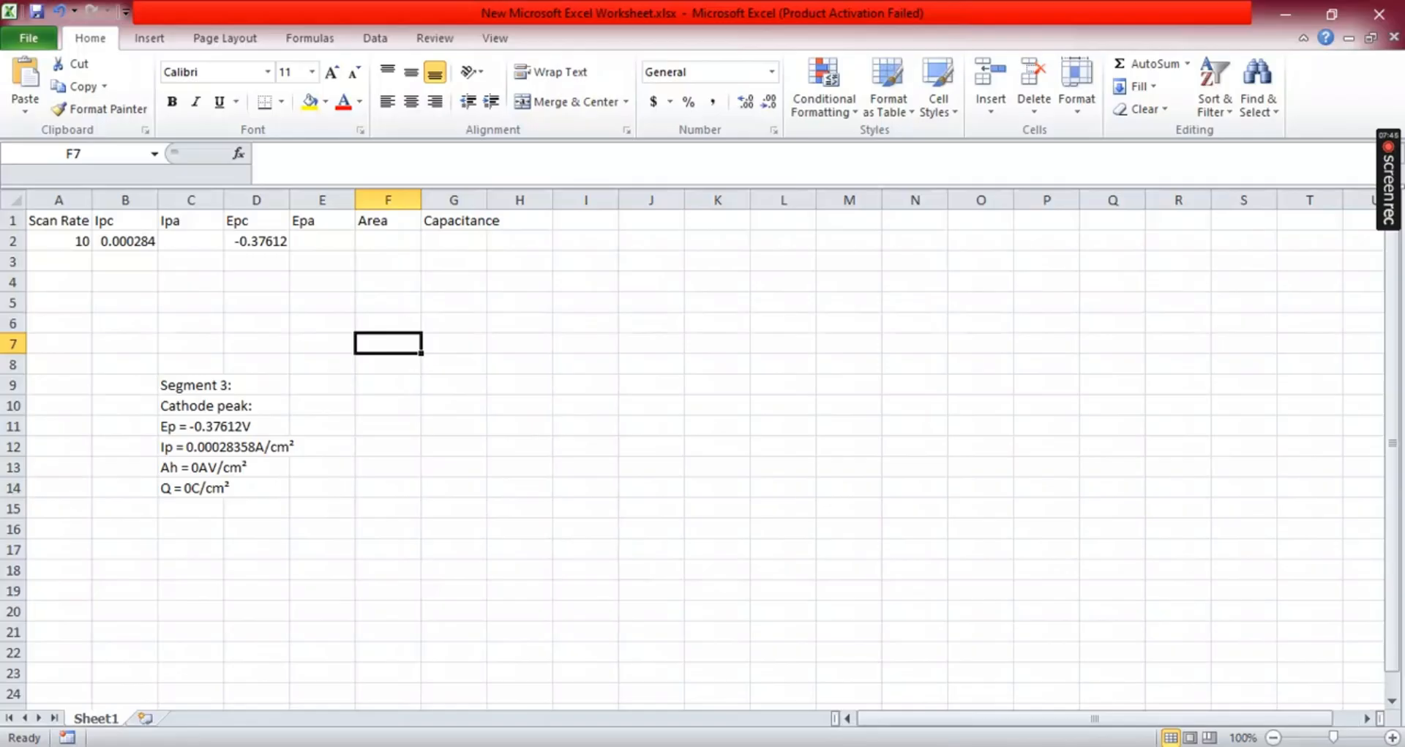
- Calculate the Capacitance Value for the LFP 10 curve and drag the result text into the worksheet at F8
left_click(979, 745)
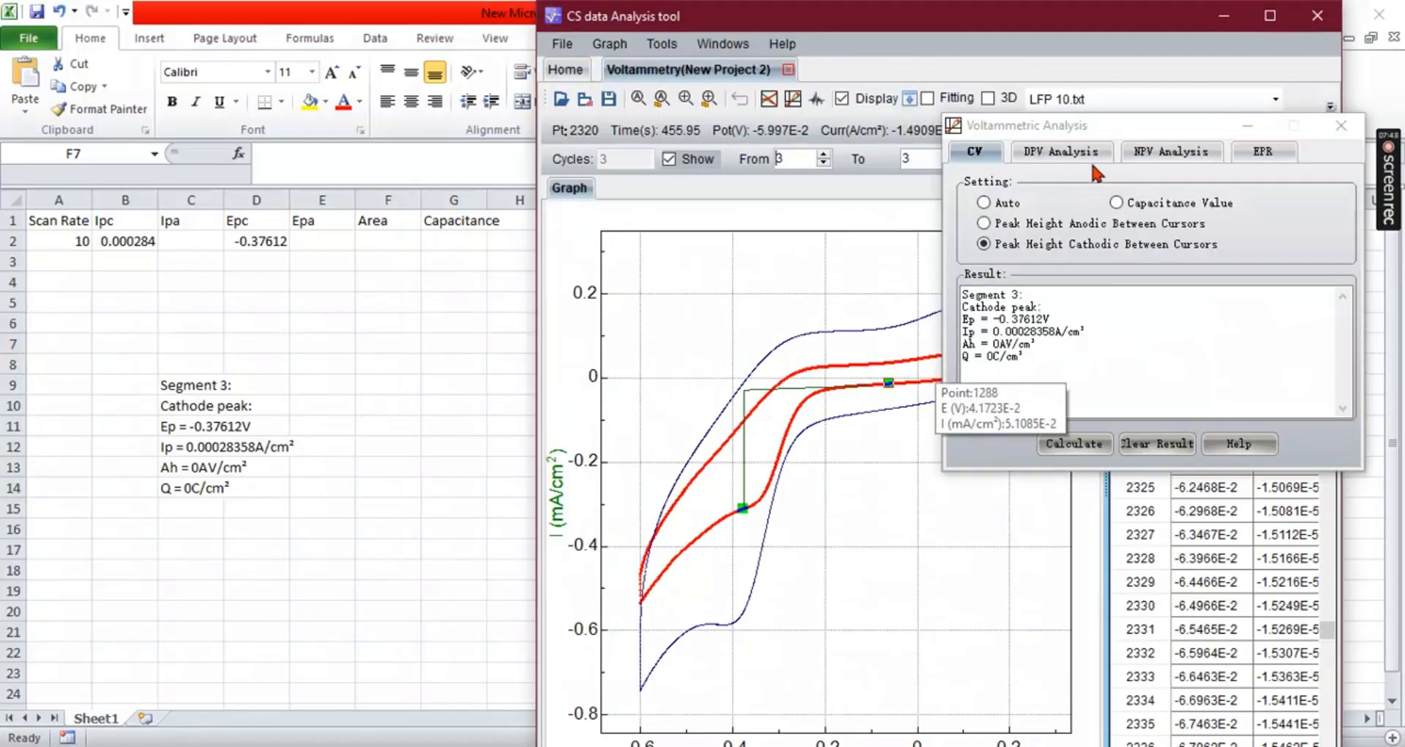
left_click_drag(1113, 129, 842, 327)
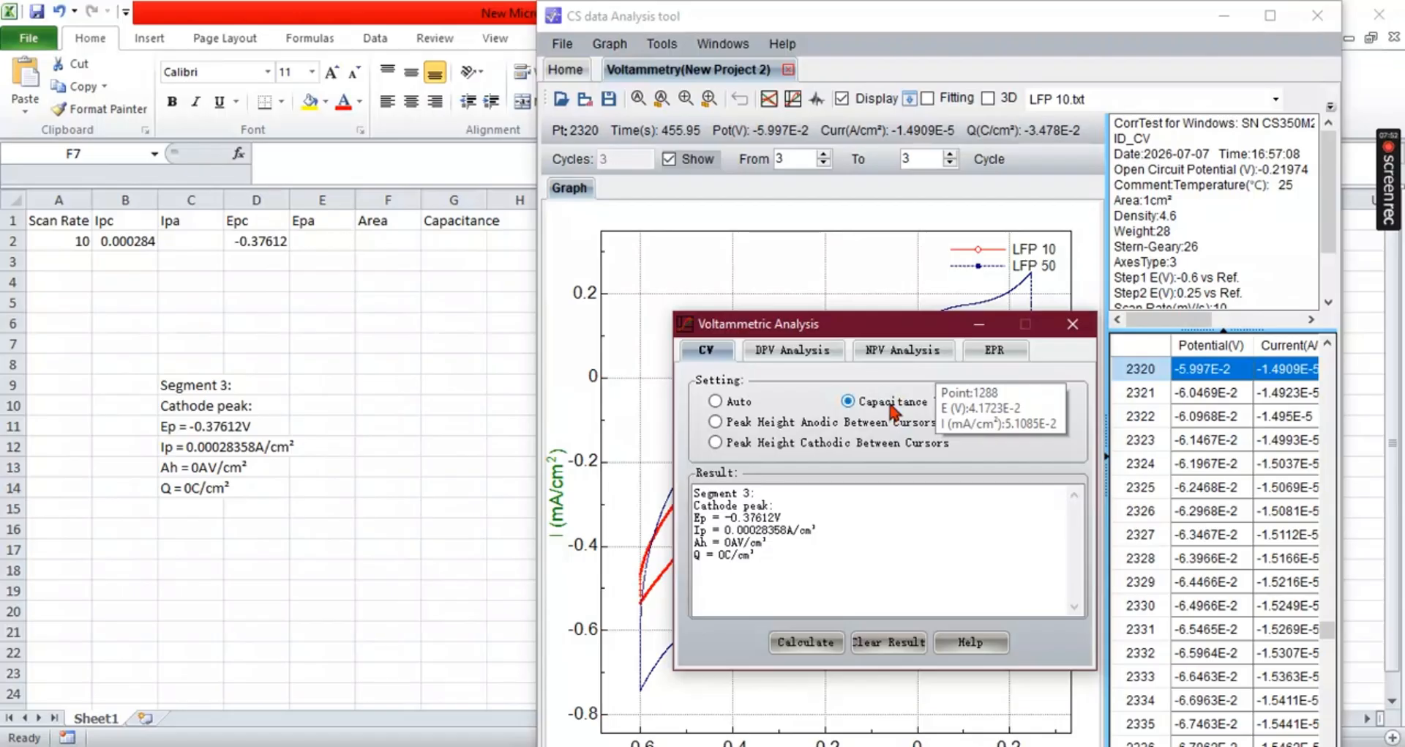
left_click(812, 644)
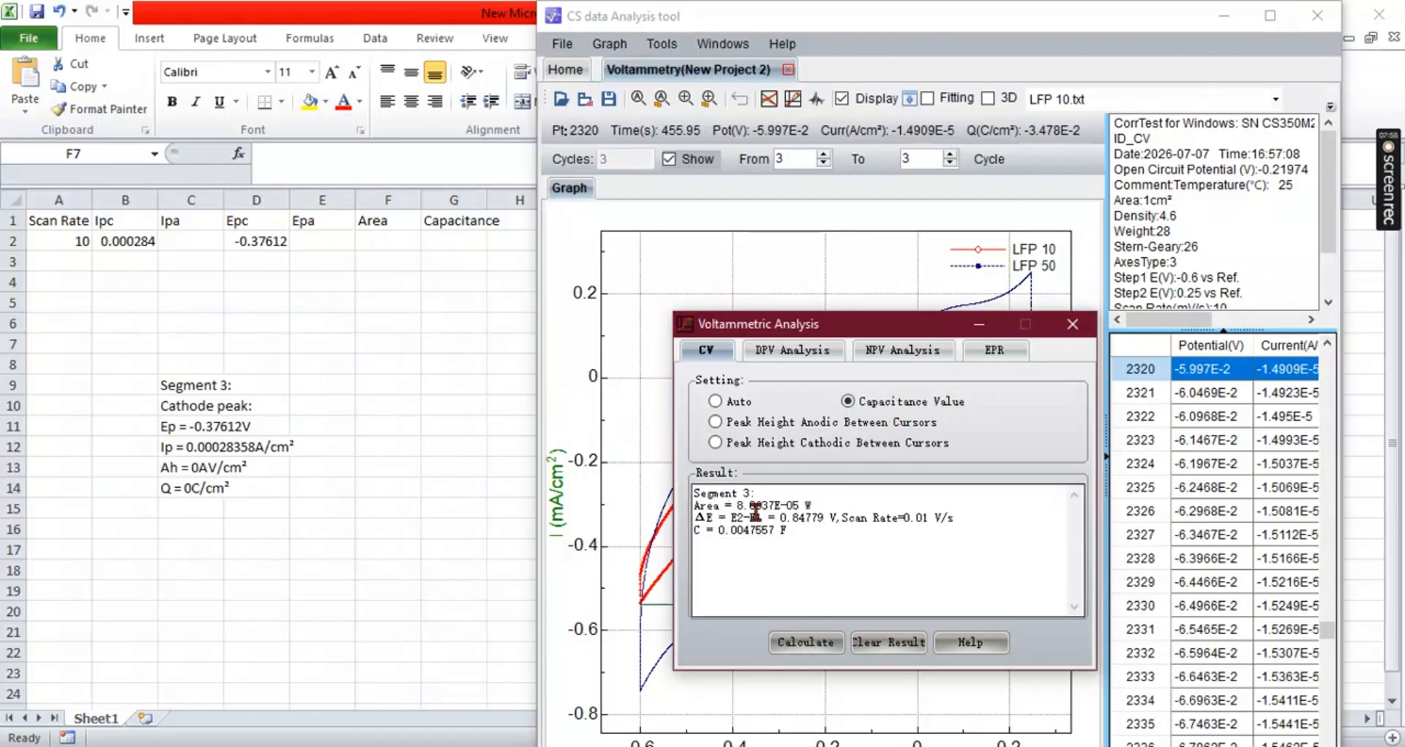
key("ctrl+a")
left_click_drag(761, 518, 371, 369)
- Copy the capacitance value 0.0047557 from the pasted results into the Capacitance cell G2
left_click(379, 446)
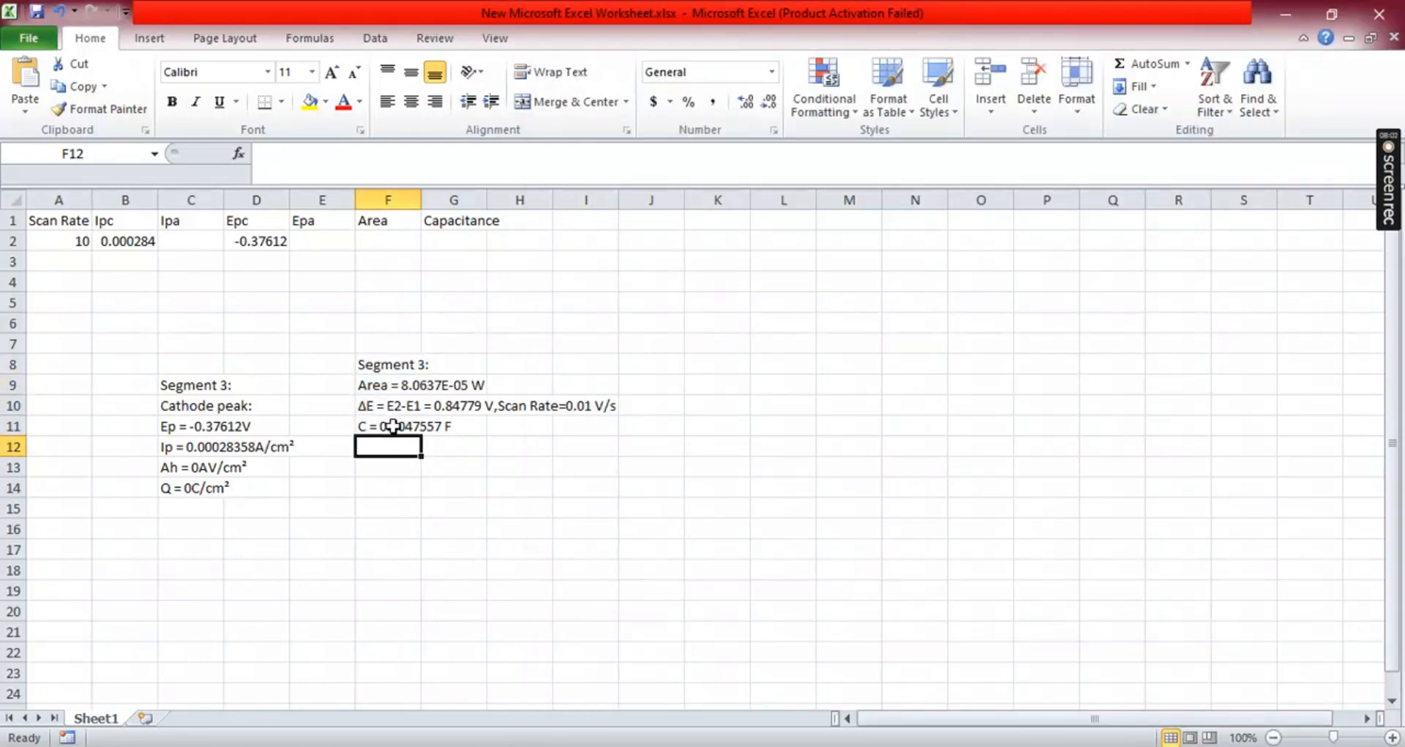
double_click(393, 424)
left_click_drag(381, 426, 443, 430)
key("ctrl+c")
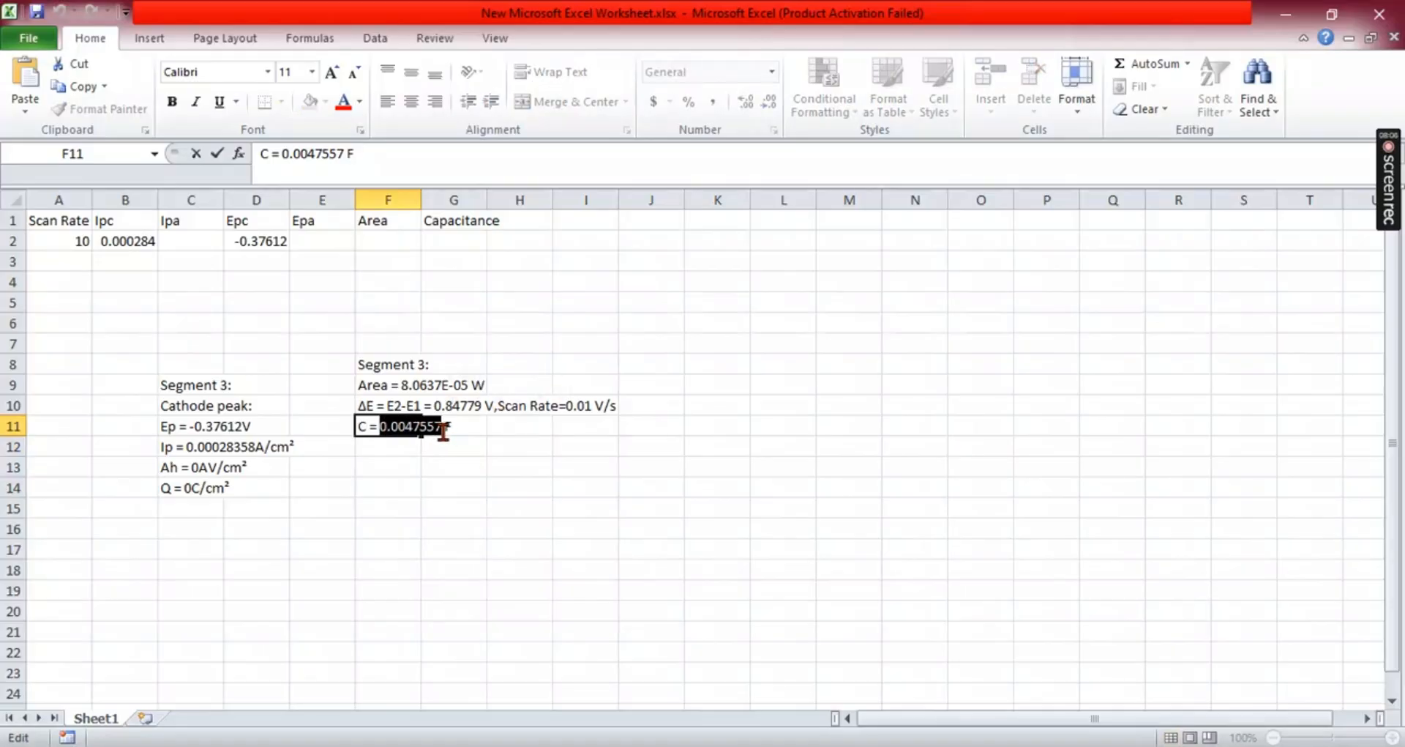
left_click(446, 240)
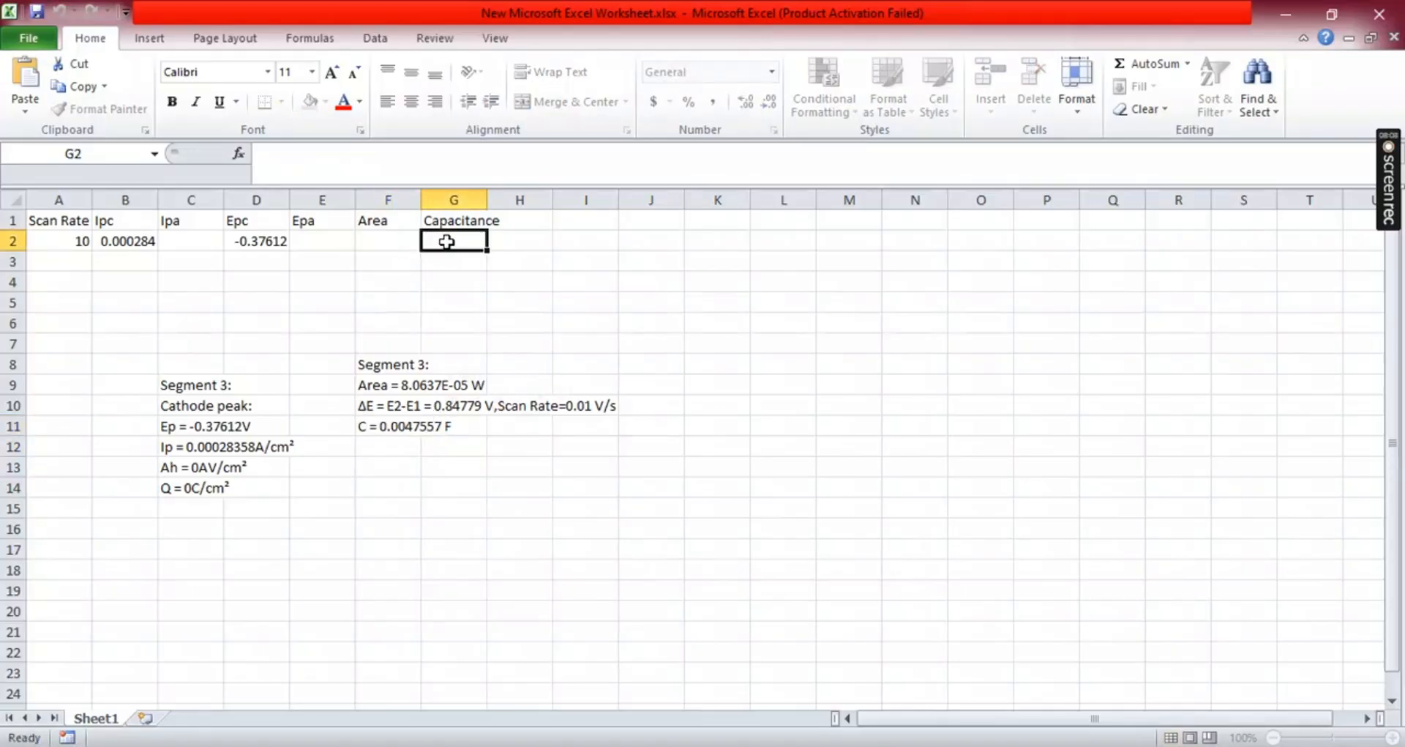
key("ctrl+v")
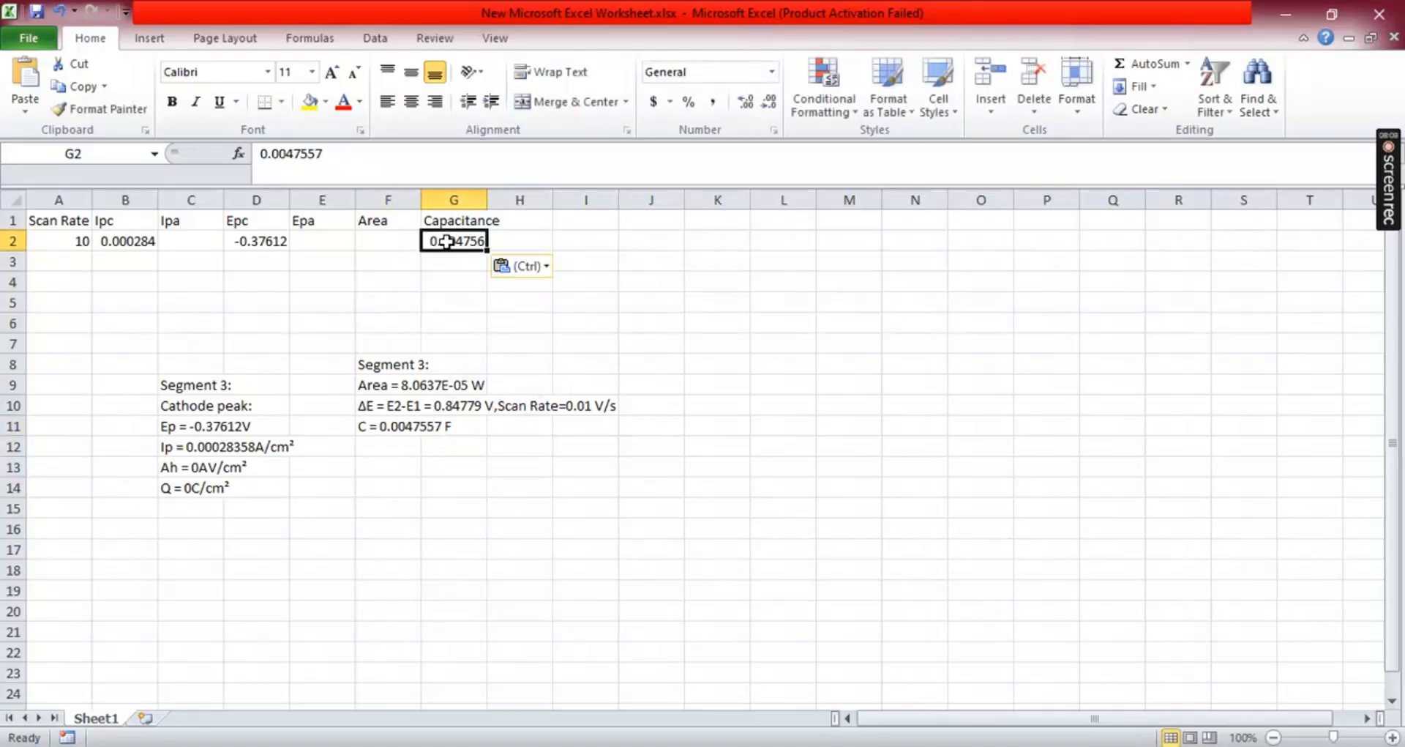
- Copy the area value 8.0637E-05 from the pasted results into the Area cell F2
double_click(406, 386)
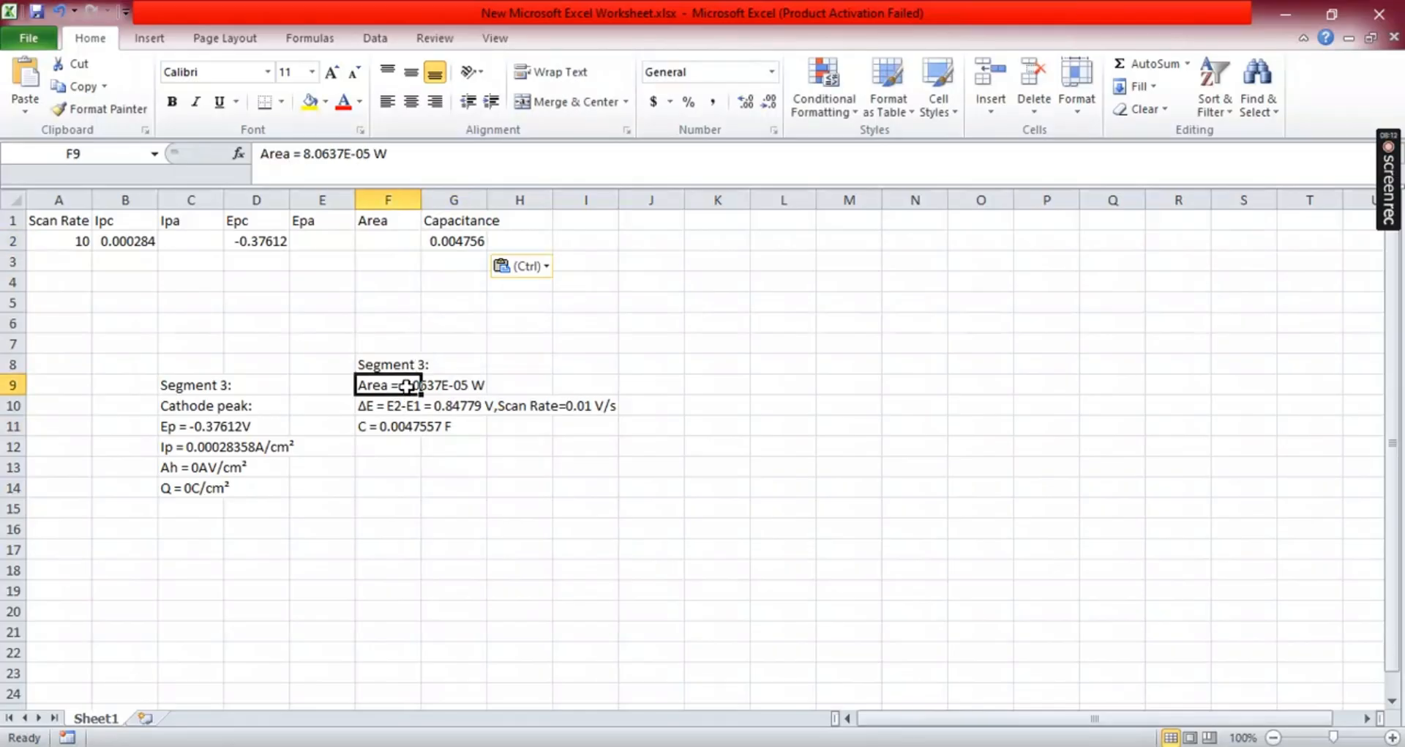
left_click_drag(402, 387, 469, 396)
key("ctrl+c")
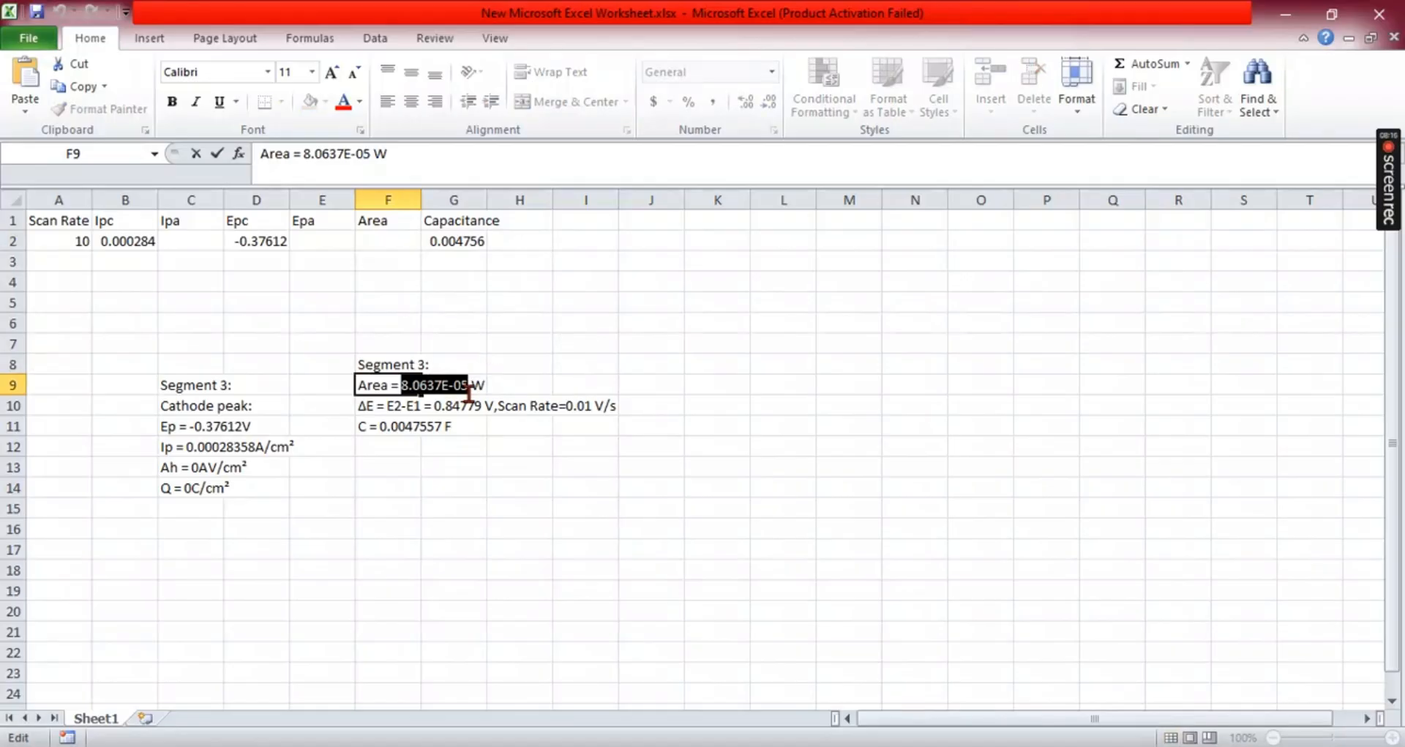
left_click(395, 245)
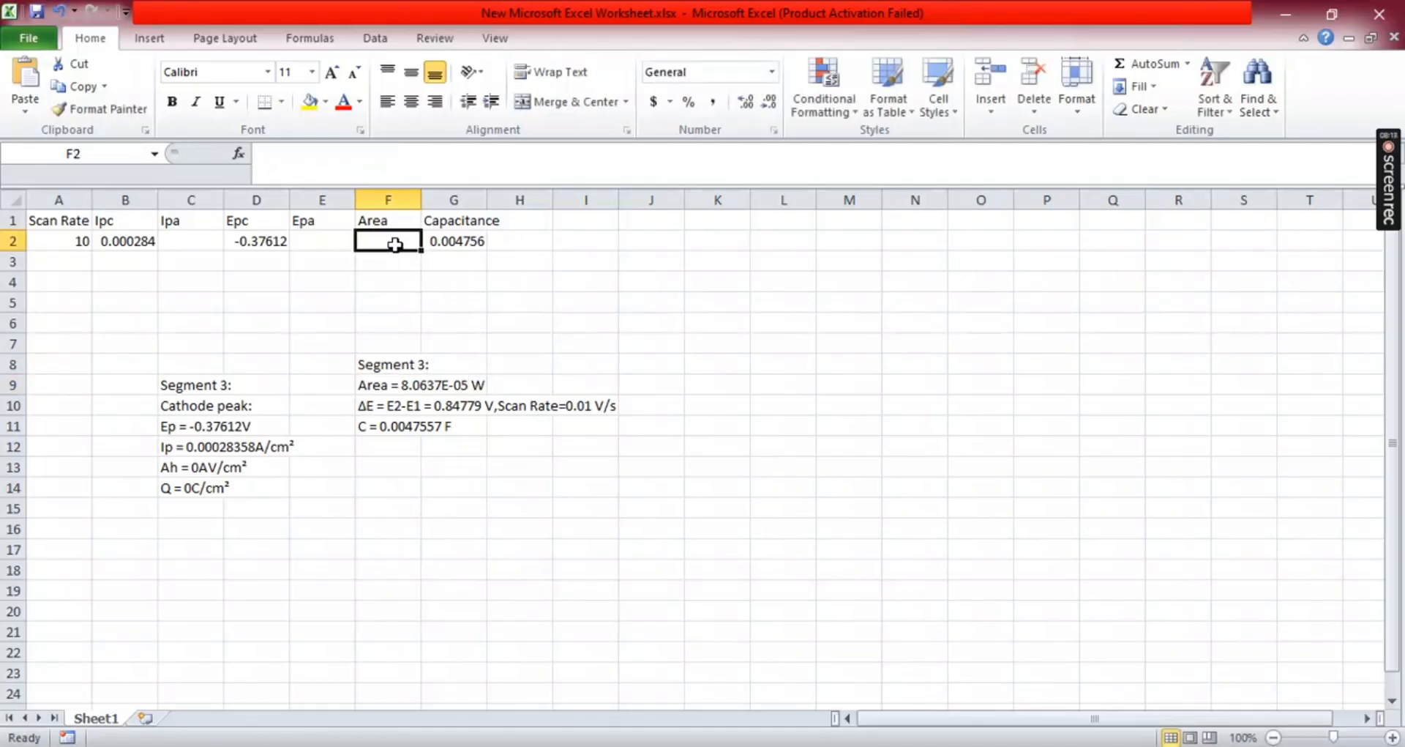
key("ctrl+v")
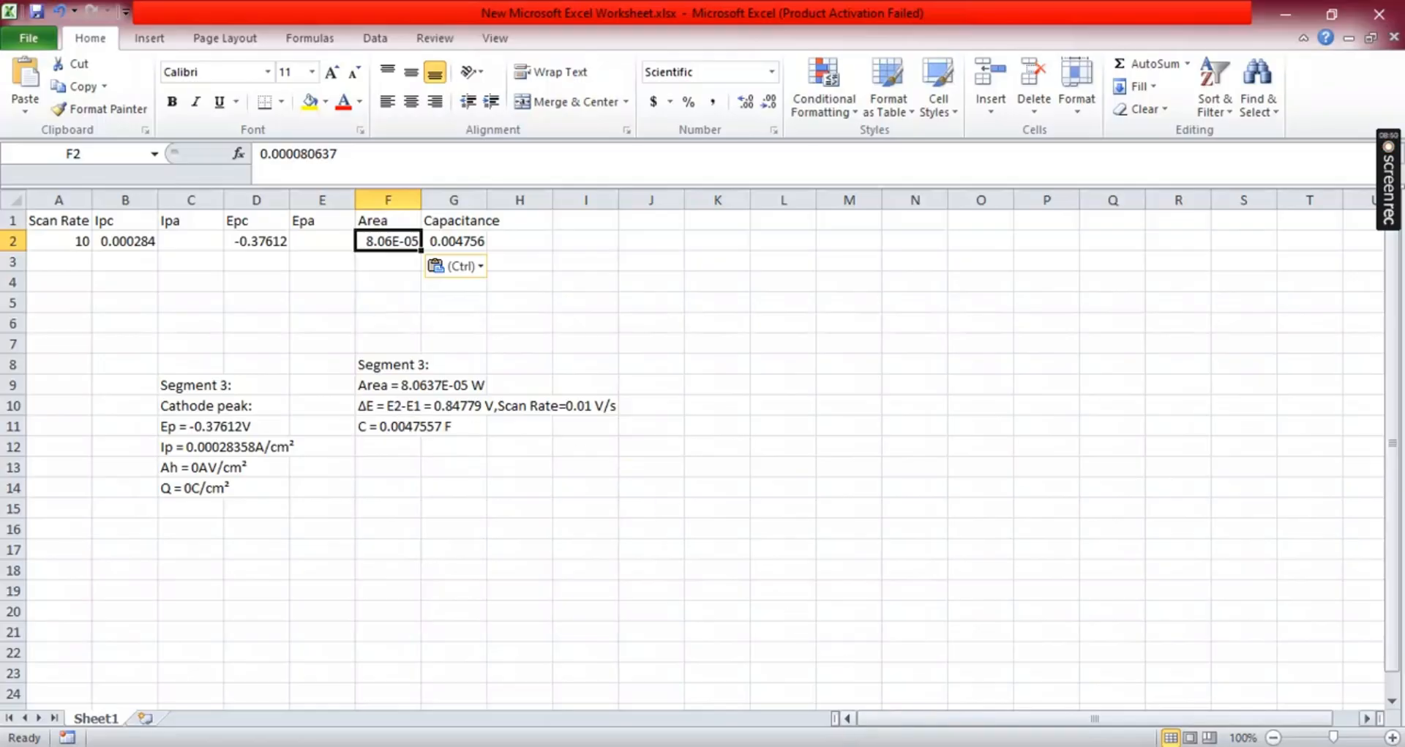
- Return to the analysis tool, enlarge its window, and switch the displayed data file to LFP 50.txt
mouse_move(806, 746)
left_click(881, 744)
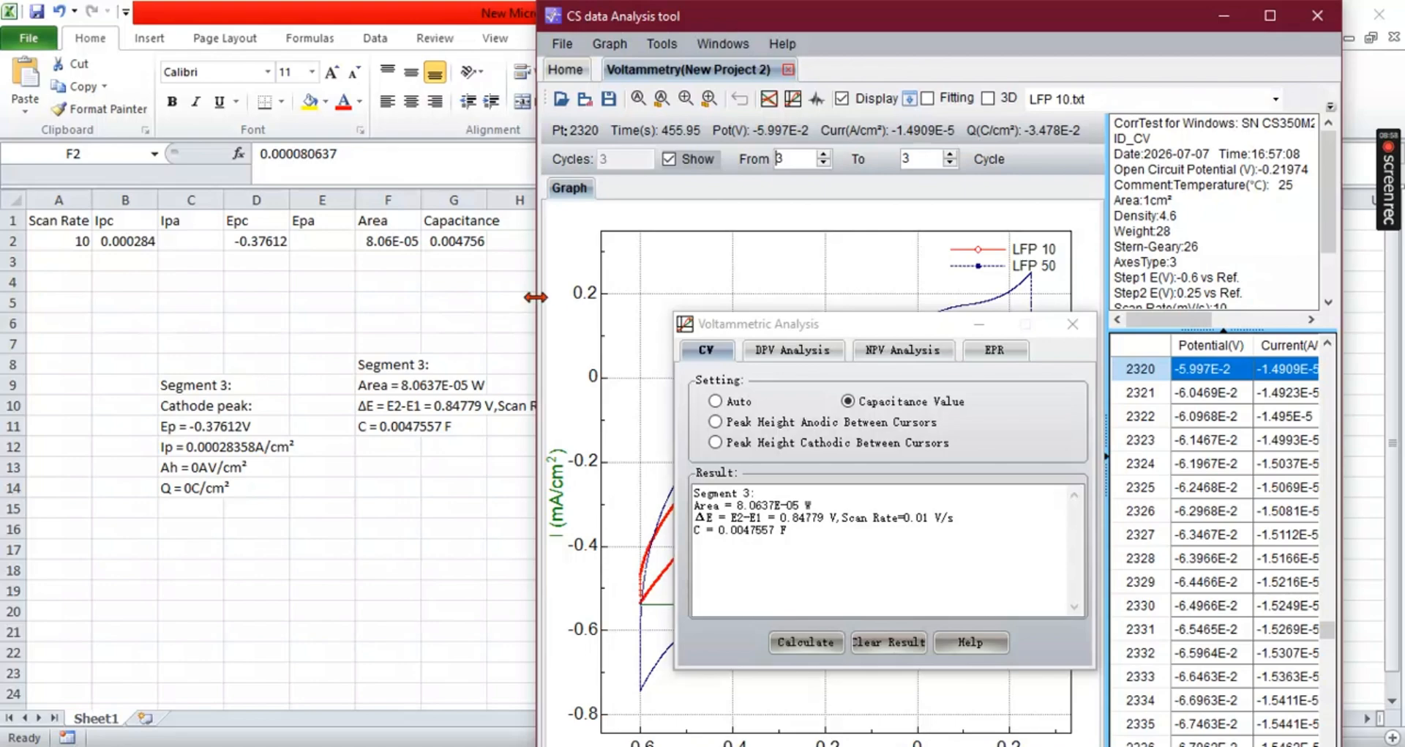
left_click_drag(537, 292, 192, 275)
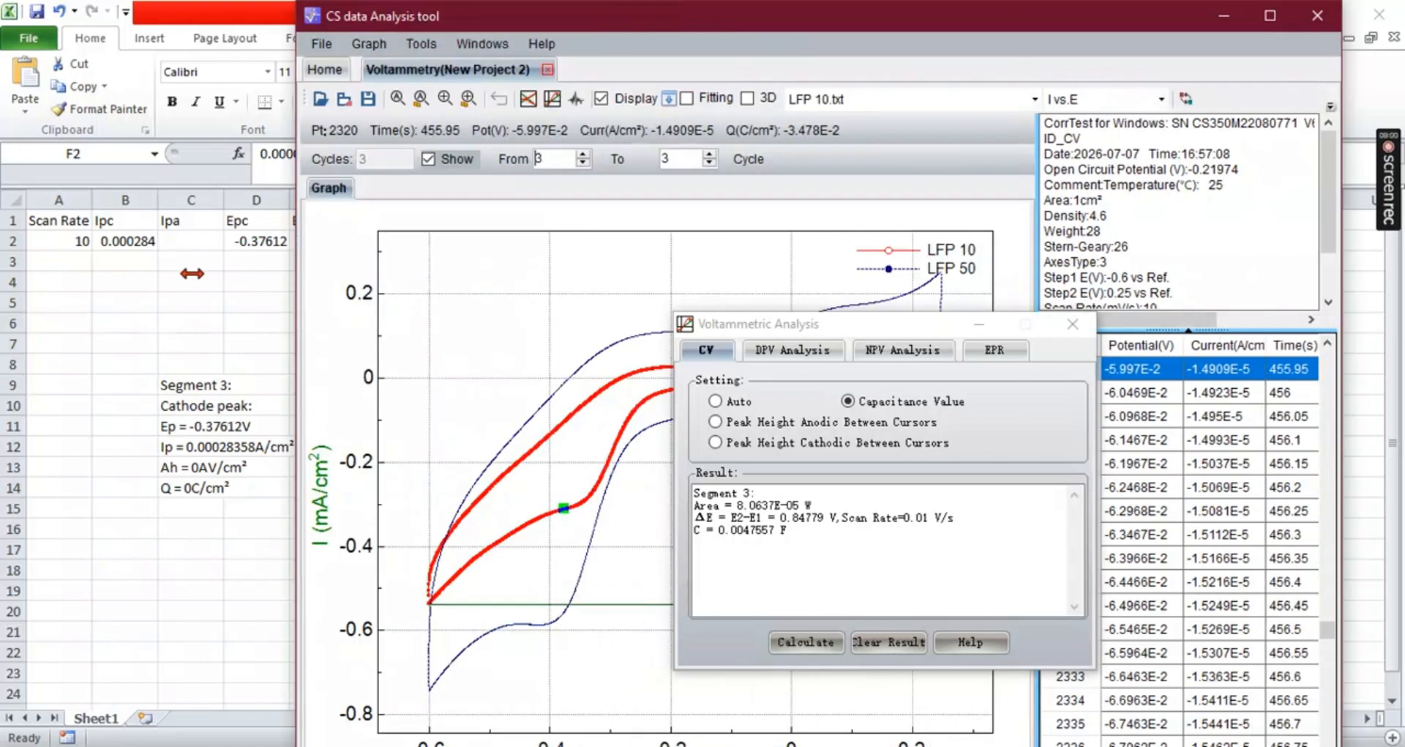
left_click_drag(853, 333, 1099, 417)
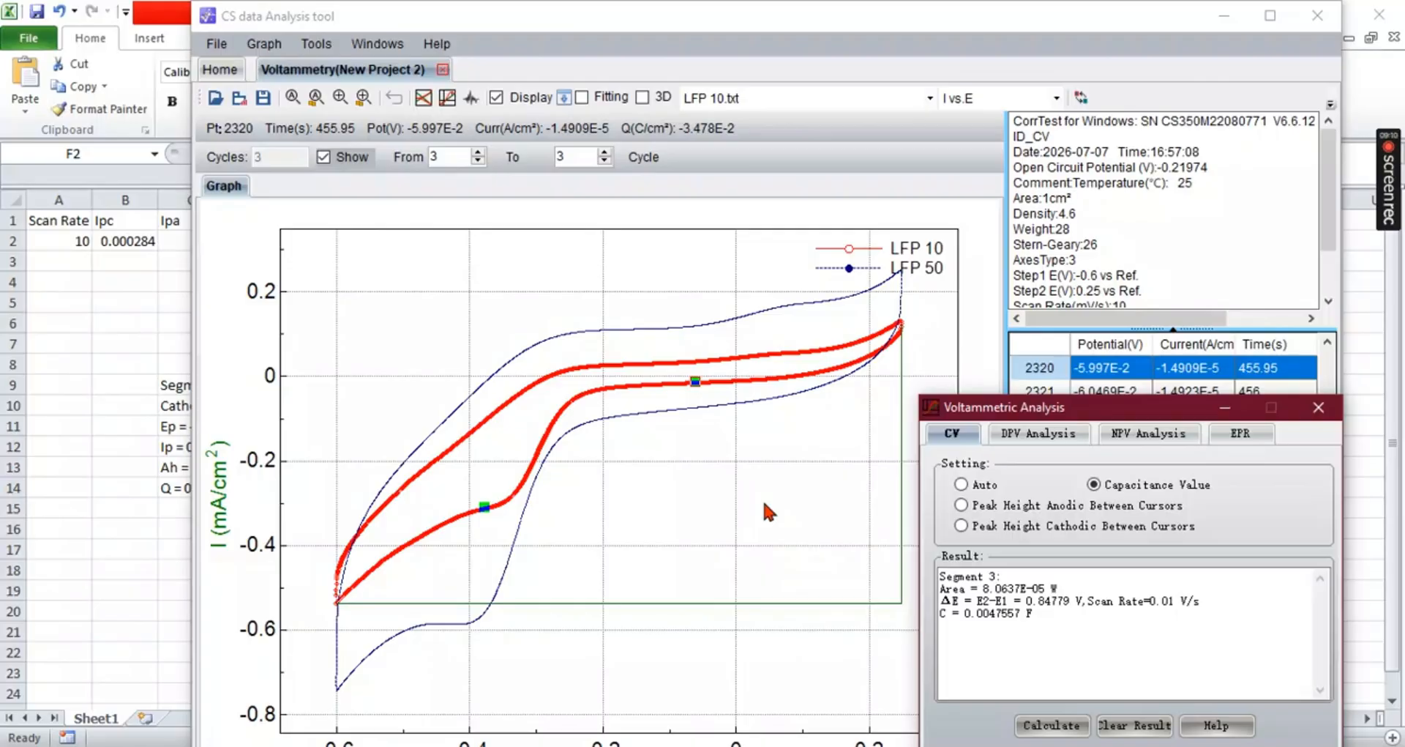
left_click(859, 101)
left_click(798, 147)
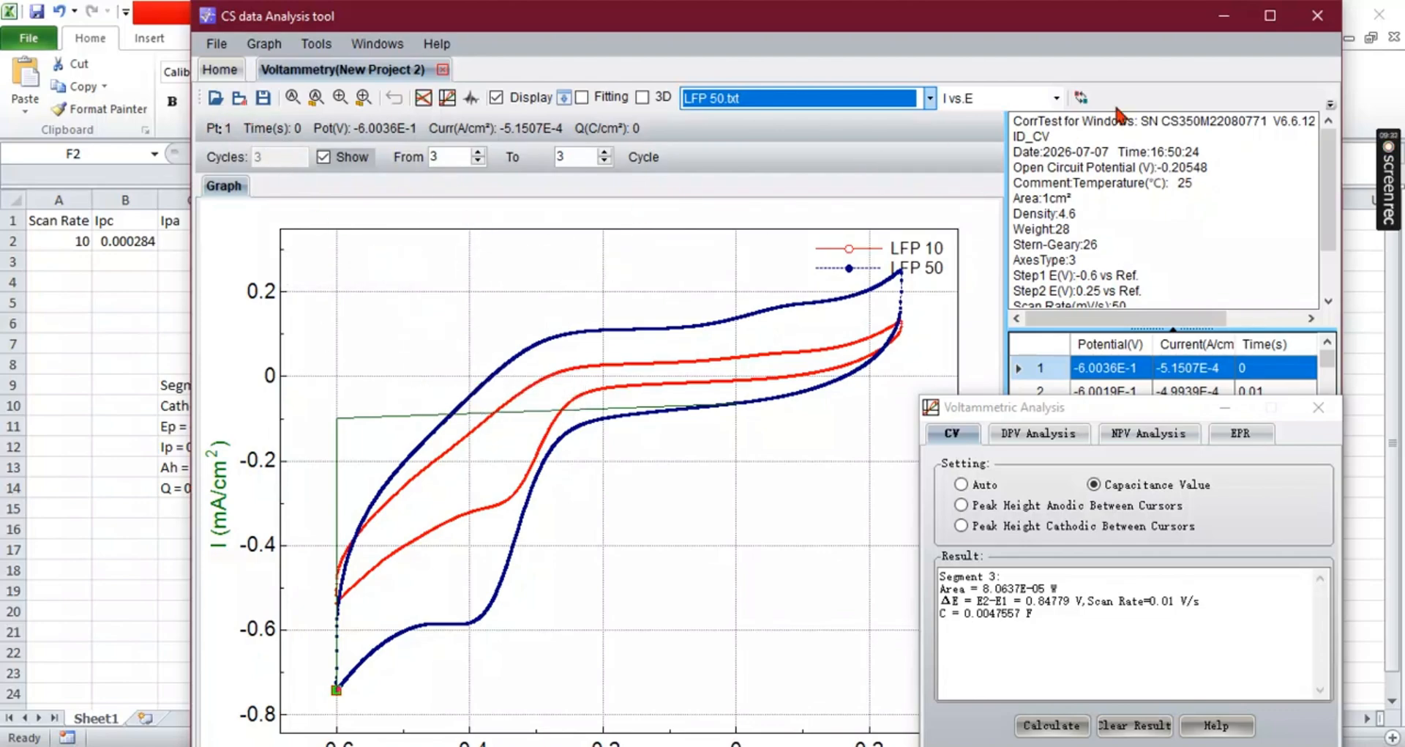
- Place the cursors around the LFP 50 cathodic peak, calculate Peak Height Cathodic Between Cursors, and drag the result into cell A19
left_click(1083, 98)
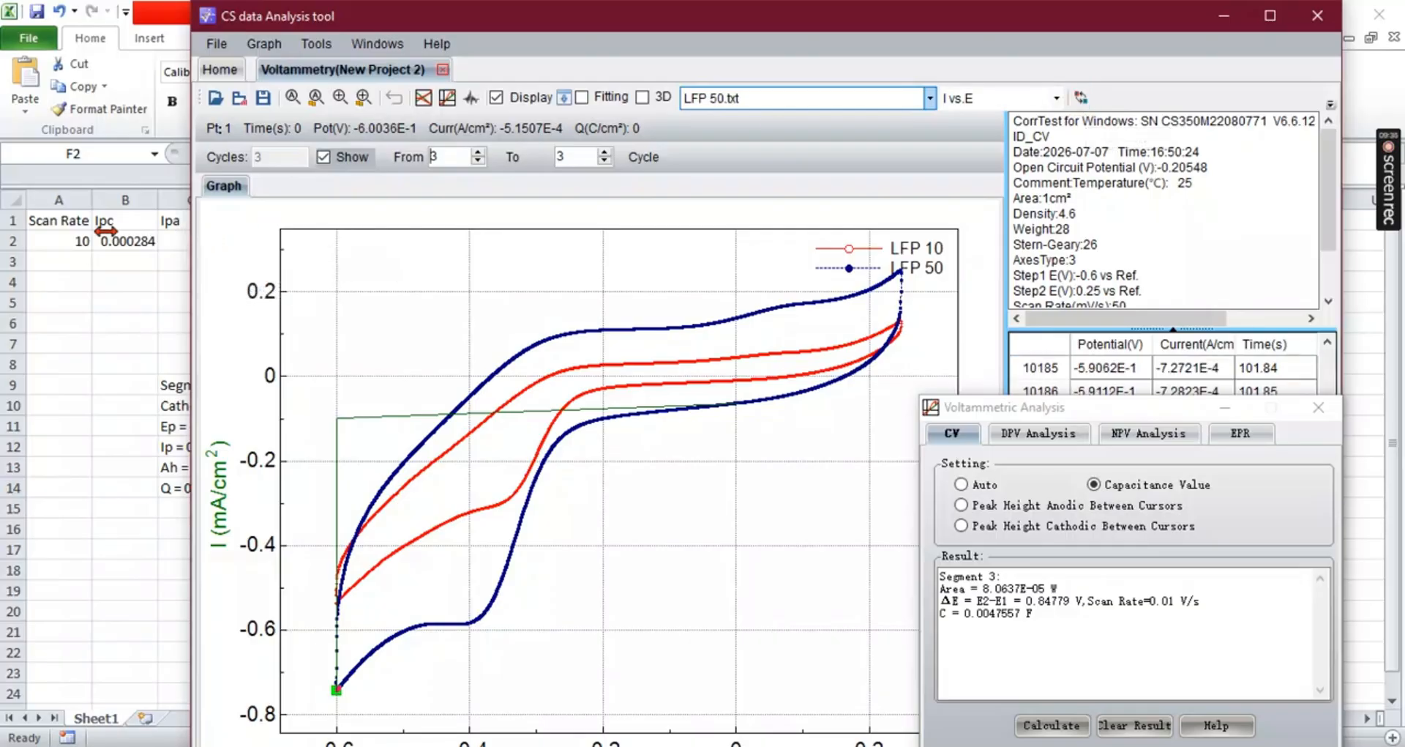
left_click_drag(106, 230, 60, 232)
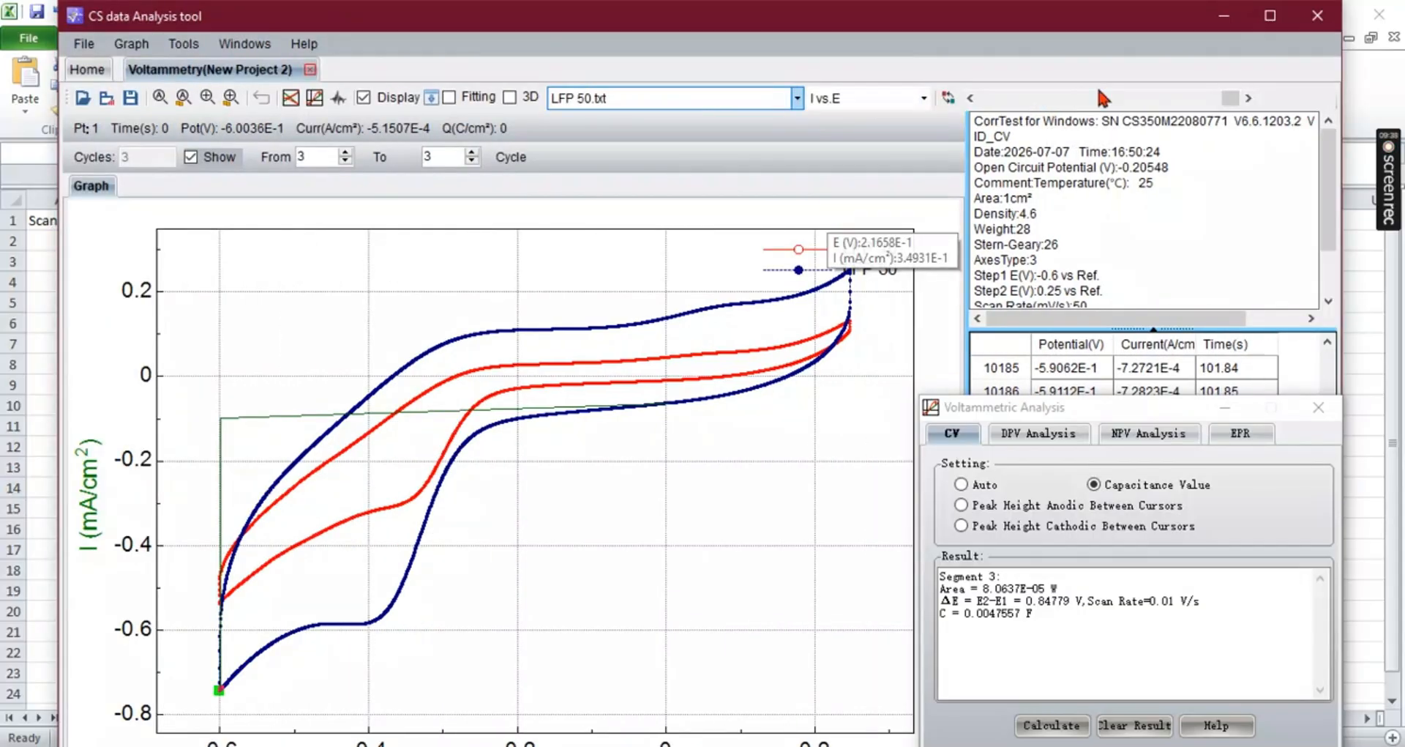
mouse_move(1230, 97)
left_mouse_down()
mouse_move(1191, 101)
mouse_move(1203, 104)
left_mouse_up()
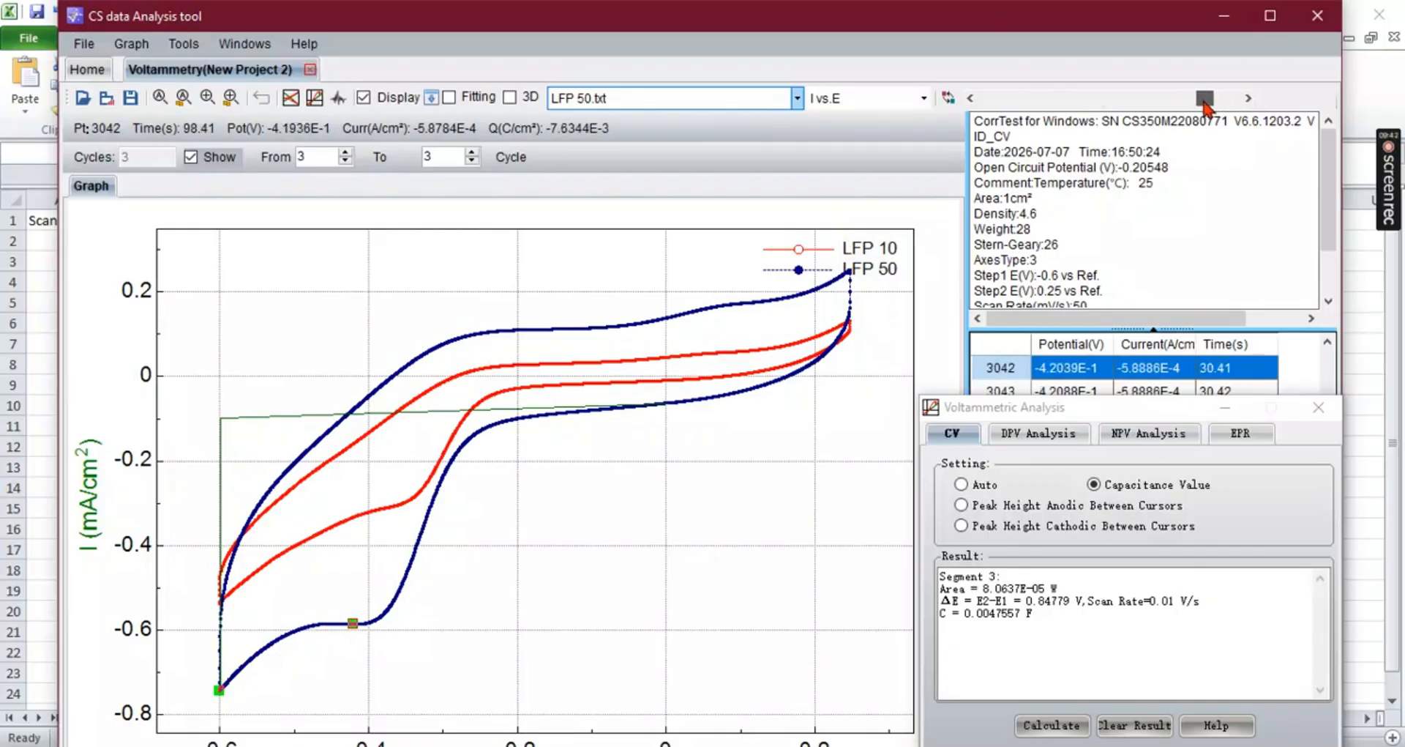
left_click(948, 100)
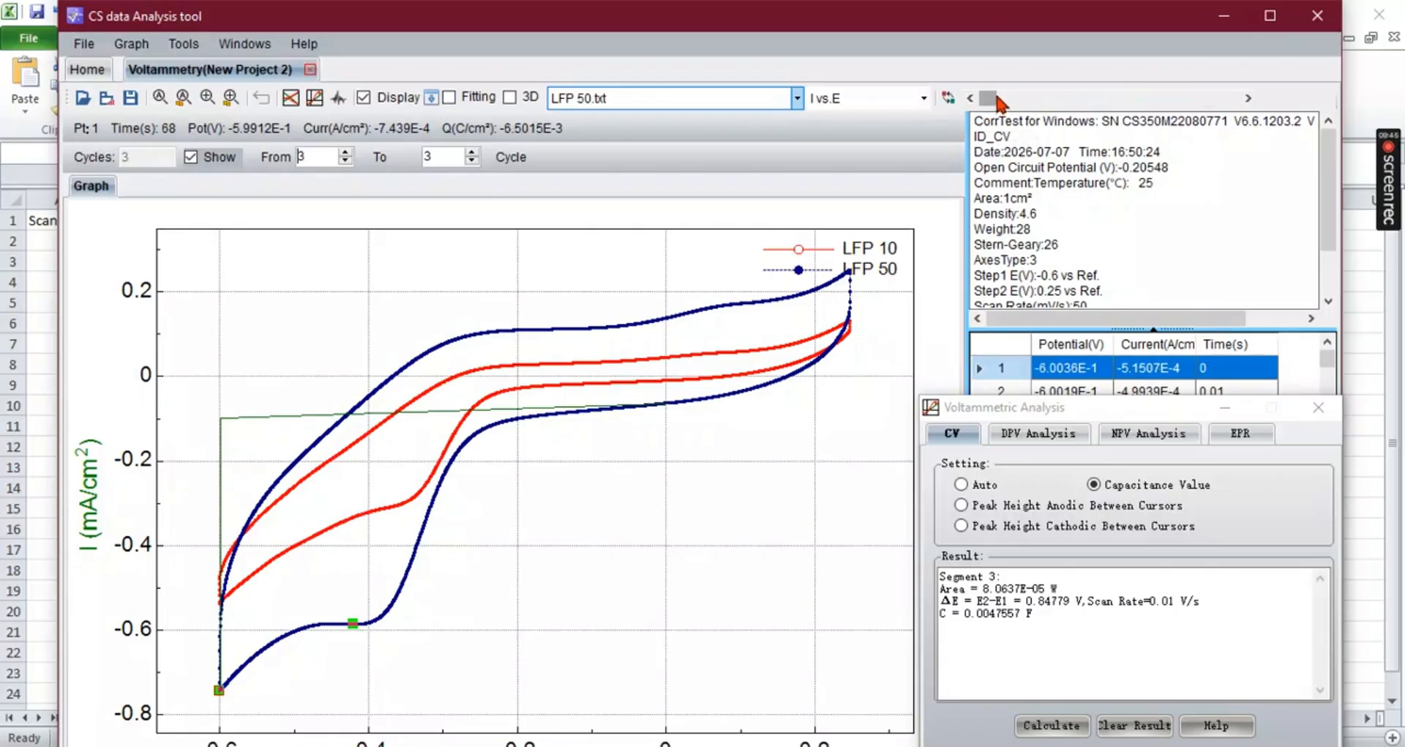
left_click_drag(1000, 102, 1169, 117)
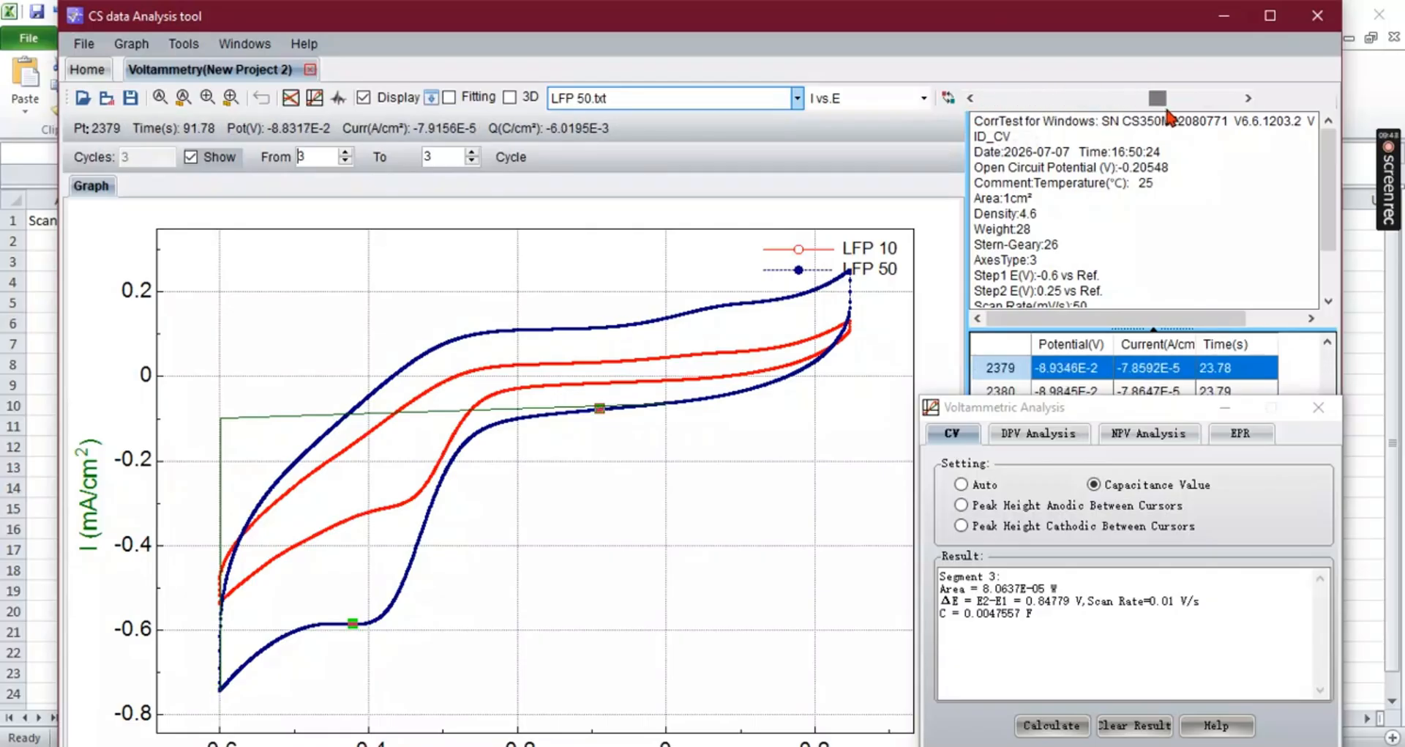
left_click(949, 100)
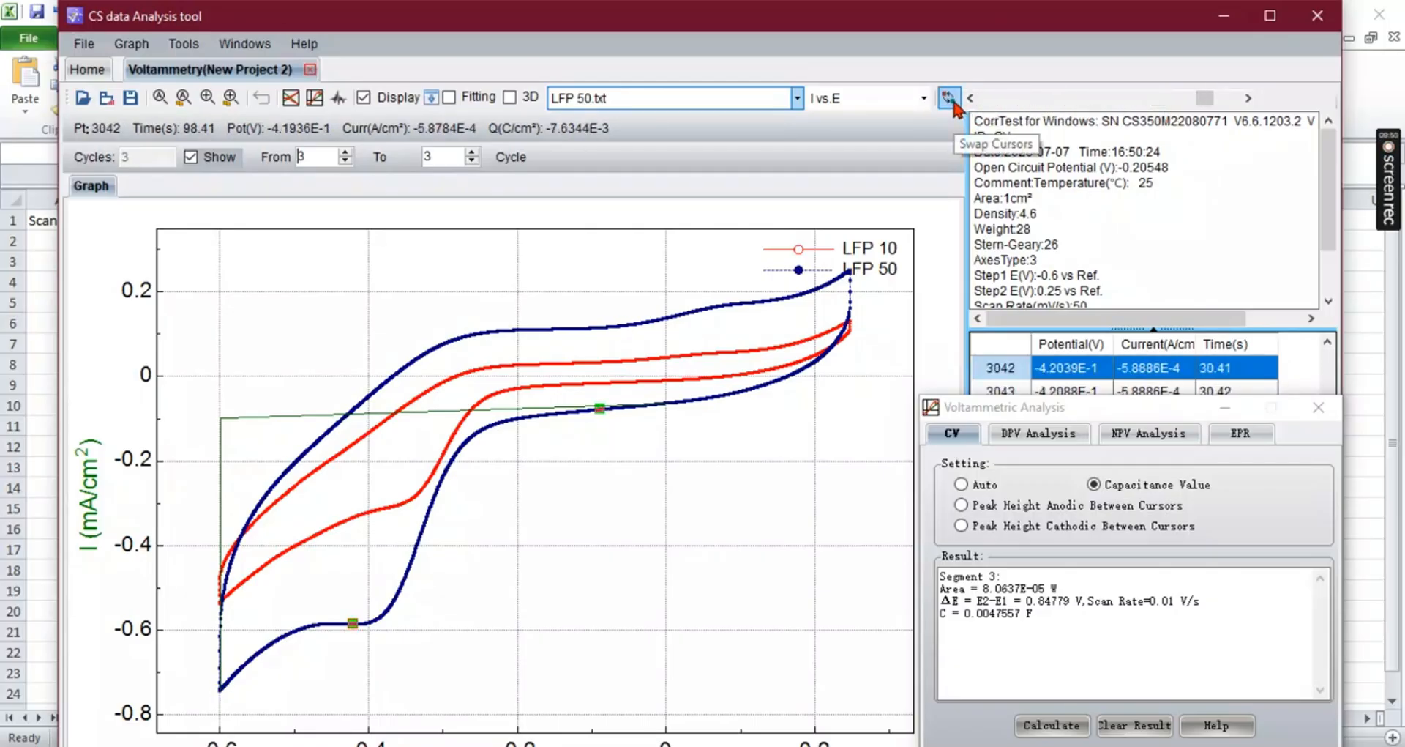
left_click(994, 526)
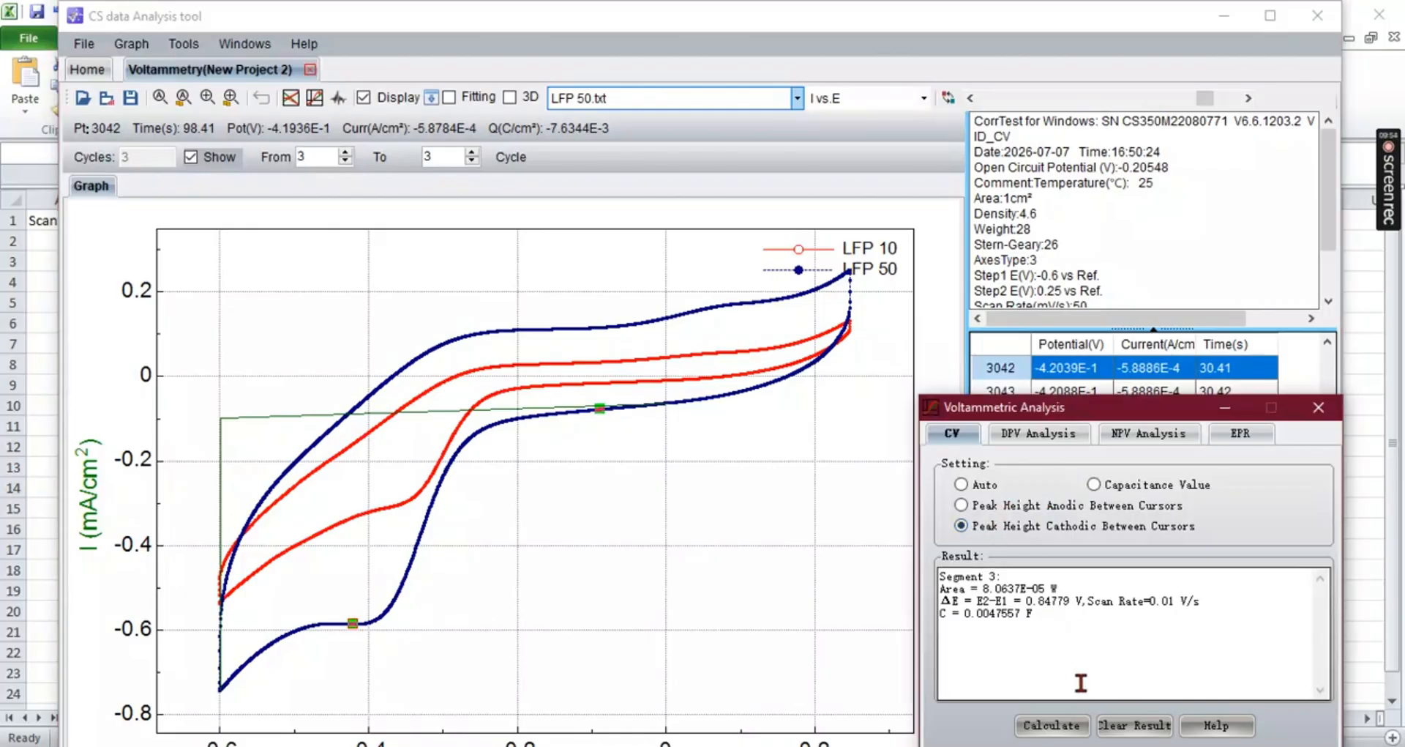
left_click(1054, 726)
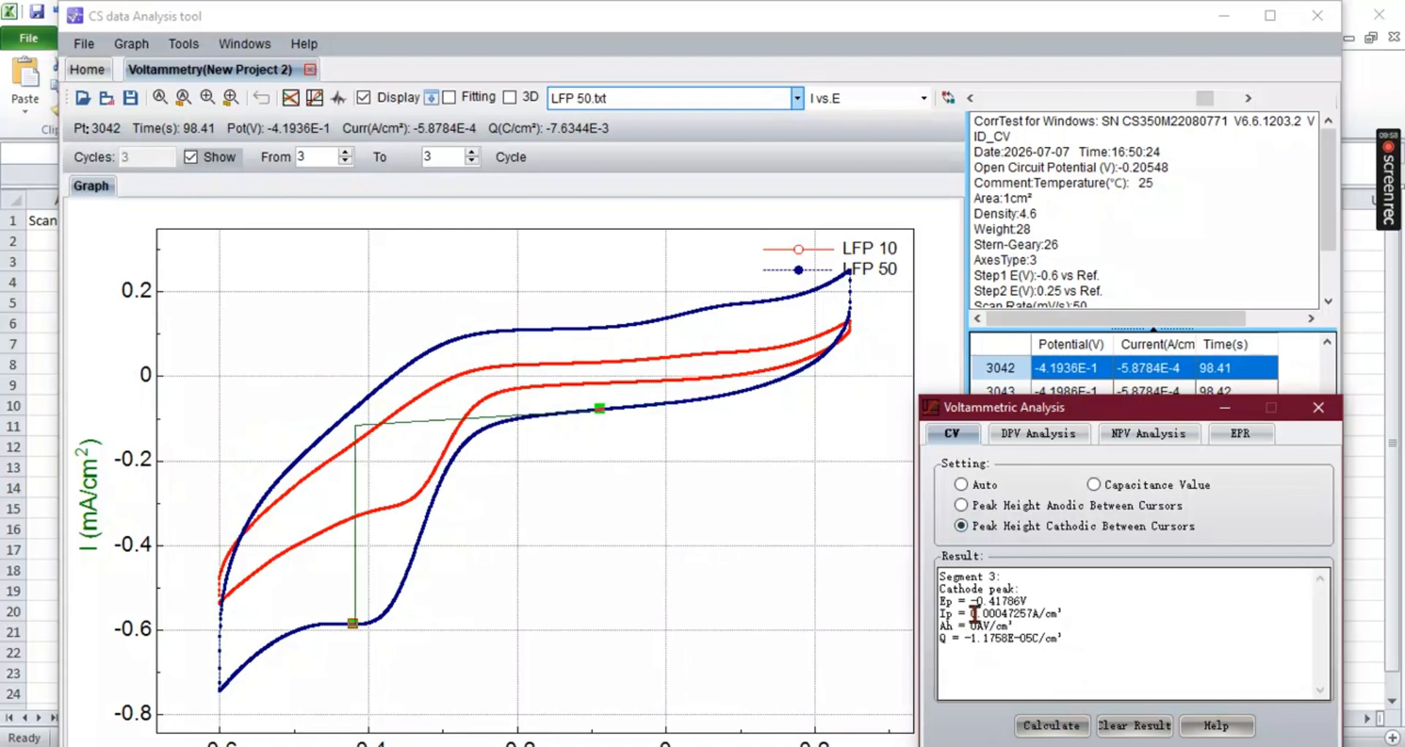
left_click_drag(136, 589, 29, 586)
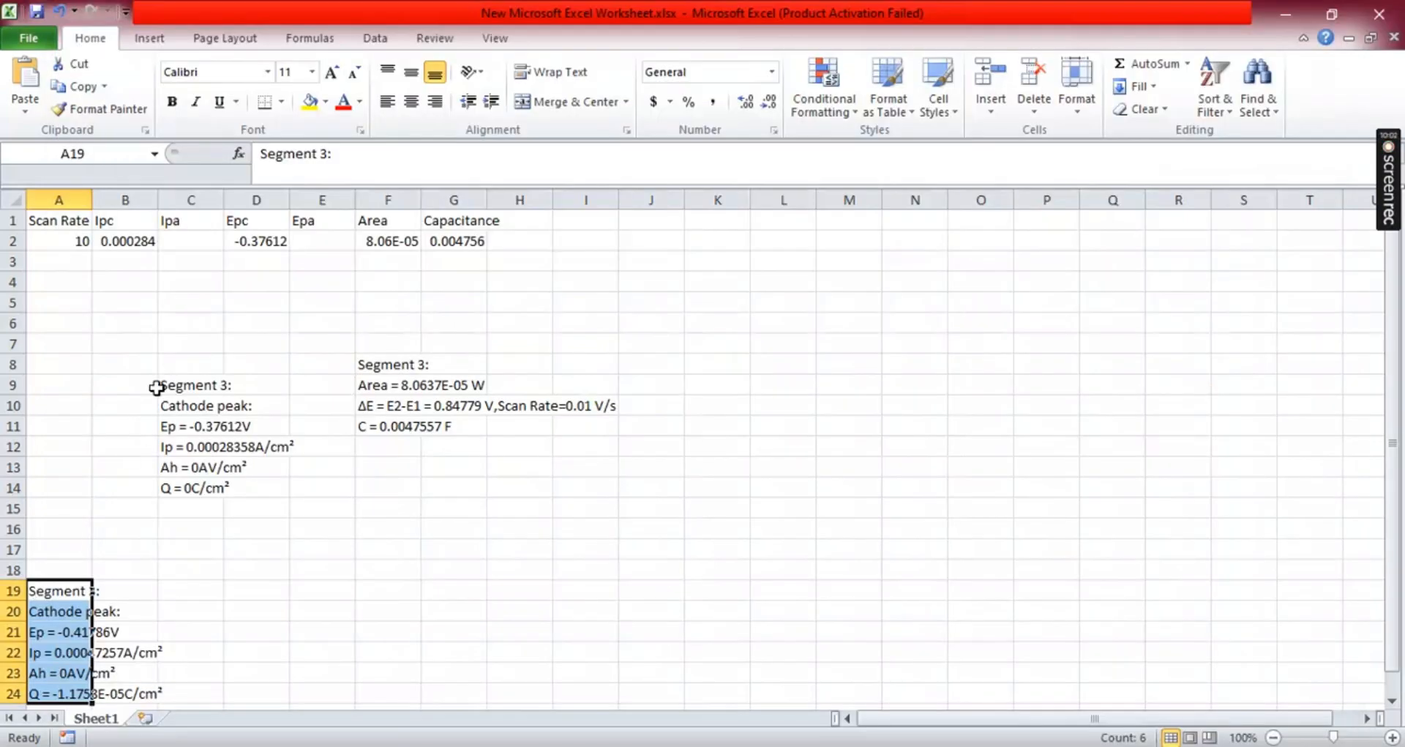
- Clear the old LFP 10 result text from range B7:I15
left_click_drag(147, 352, 565, 498)
key("Delete")
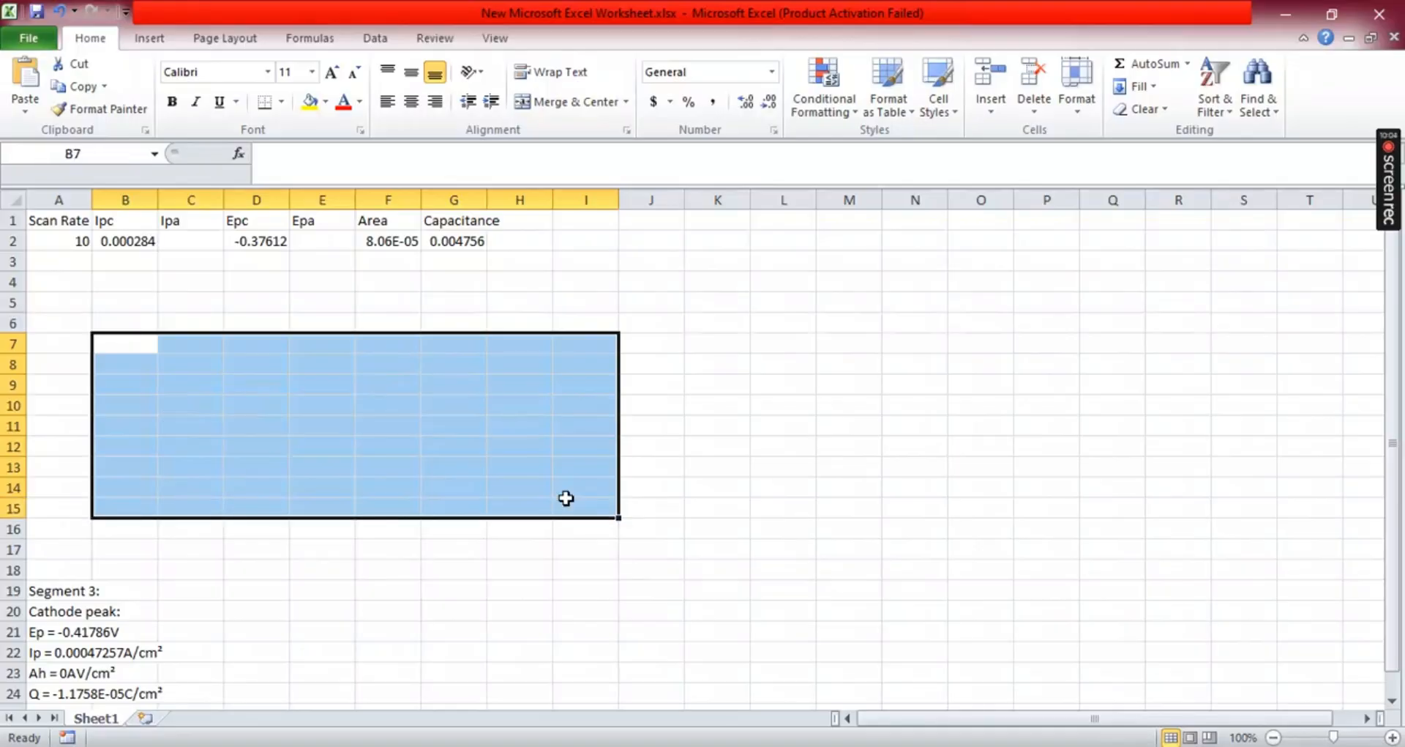
left_click(547, 631)
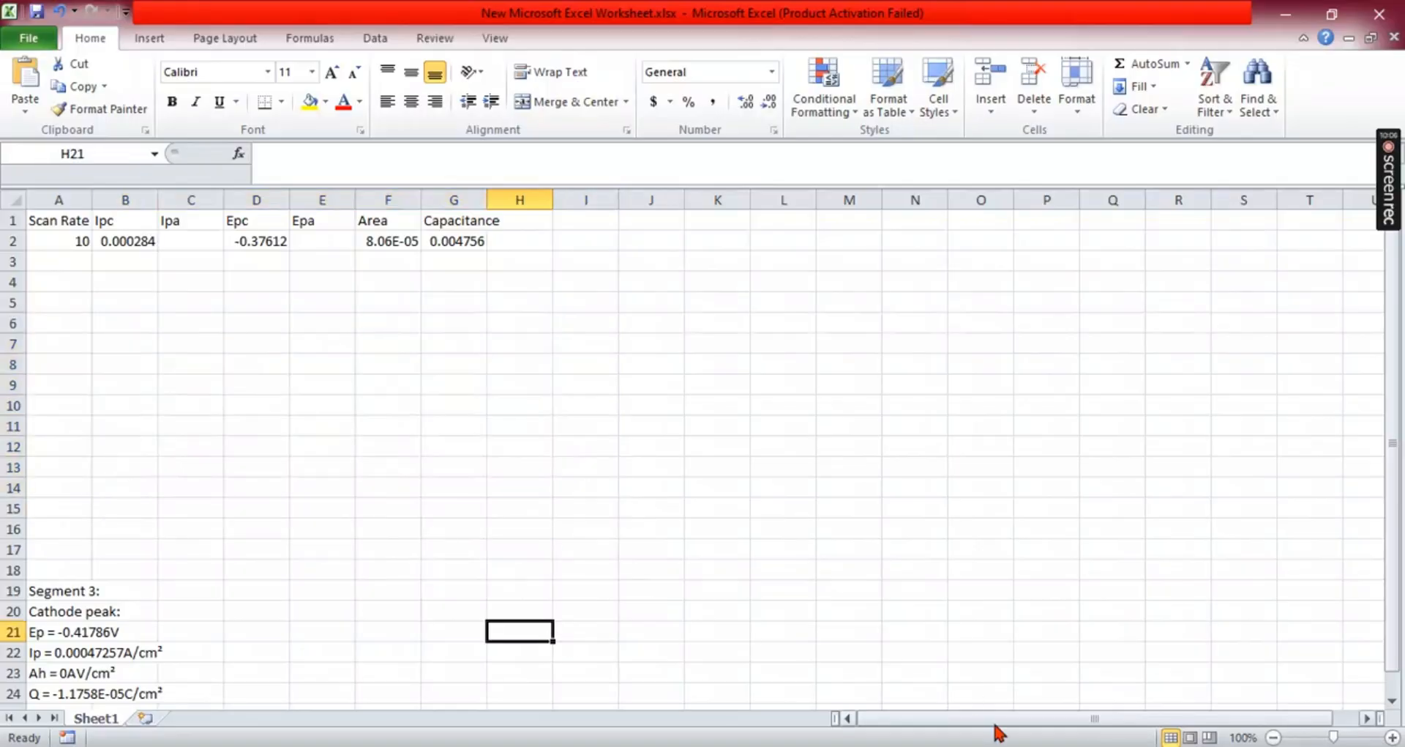
- Calculate the Capacitance Value for LFP 50, then recalculate the cathodic peak height and return to the worksheet
left_click(877, 745)
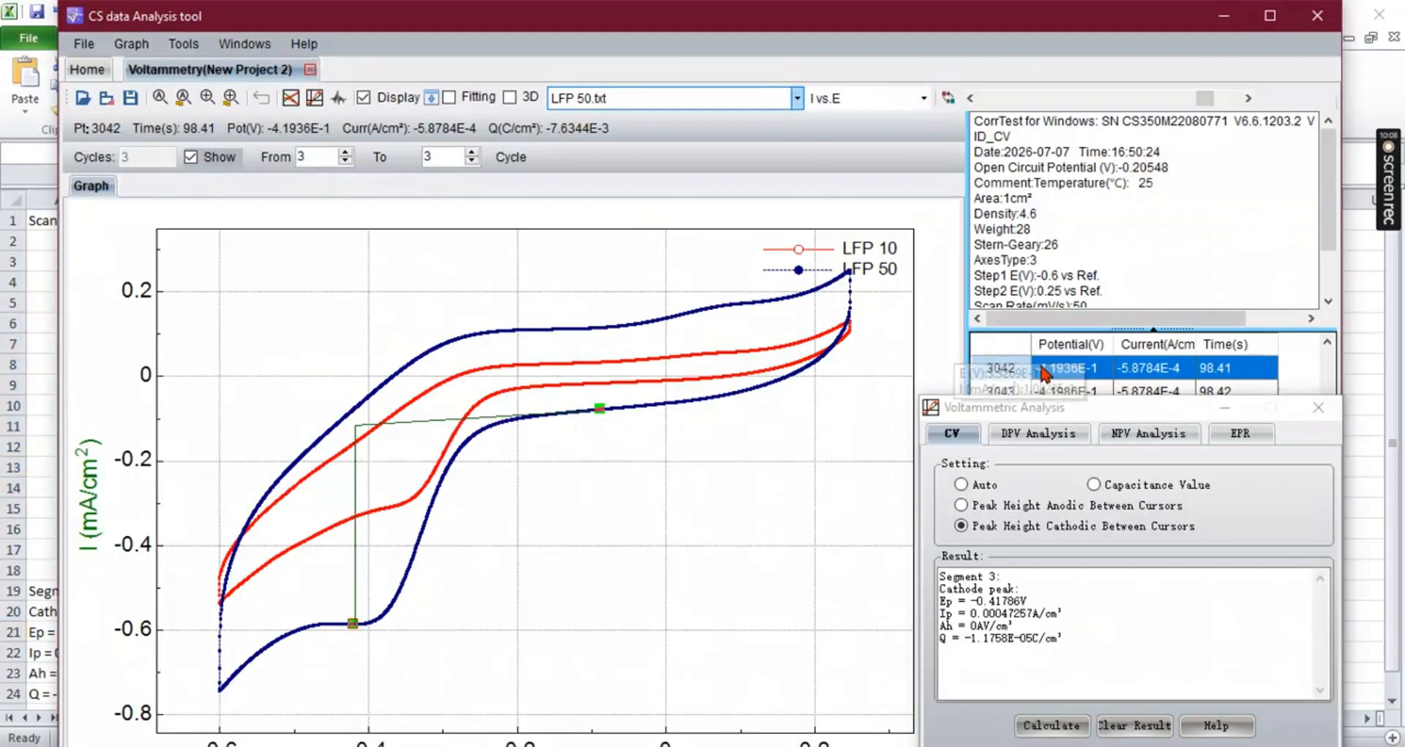
left_click(1140, 492)
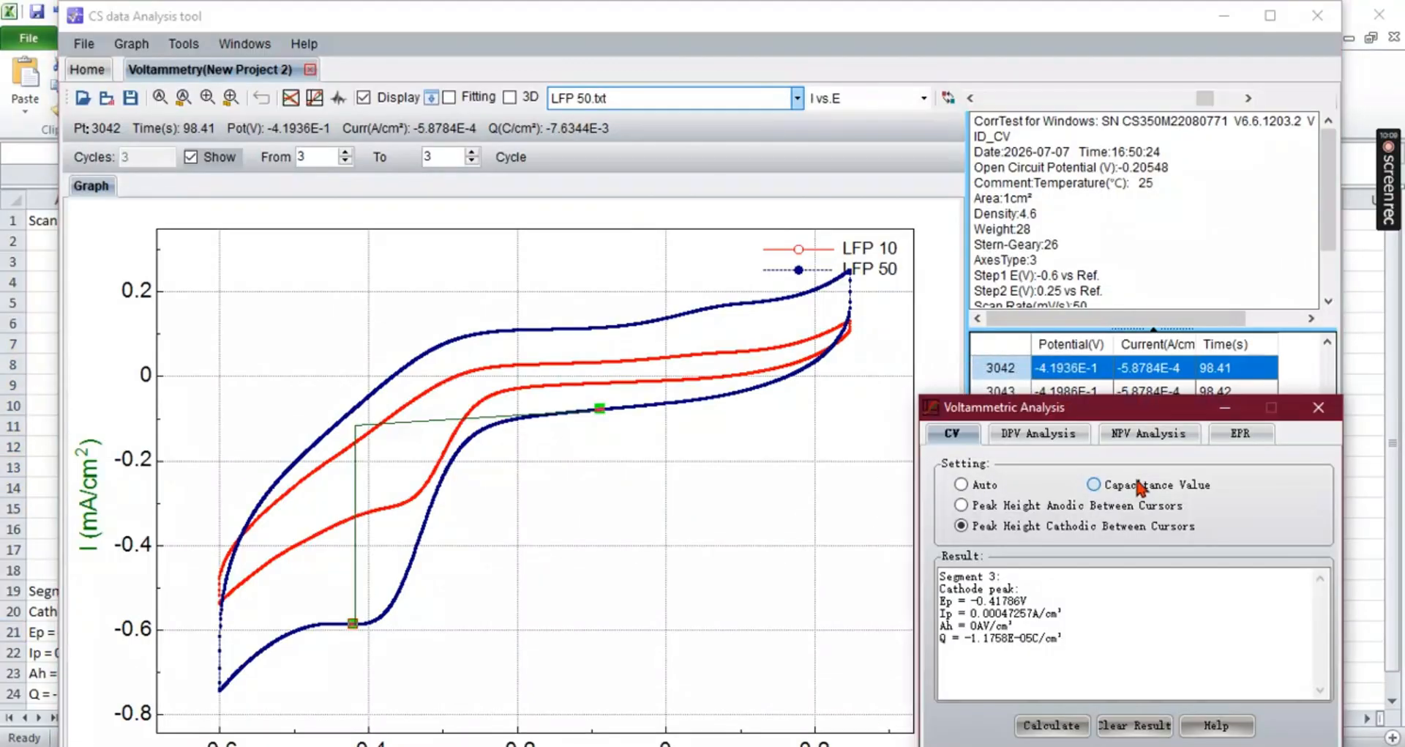
left_click(1054, 725)
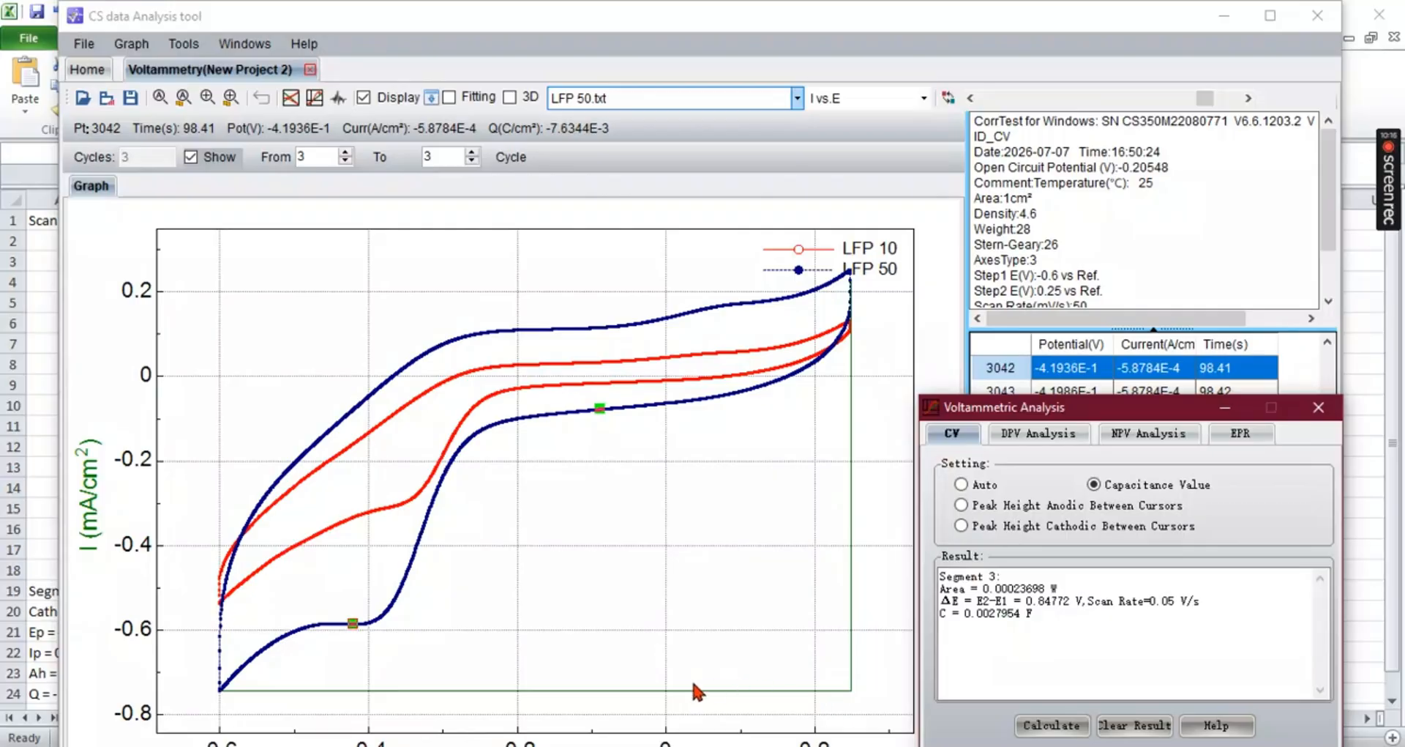
left_click(993, 578)
left_click(963, 525)
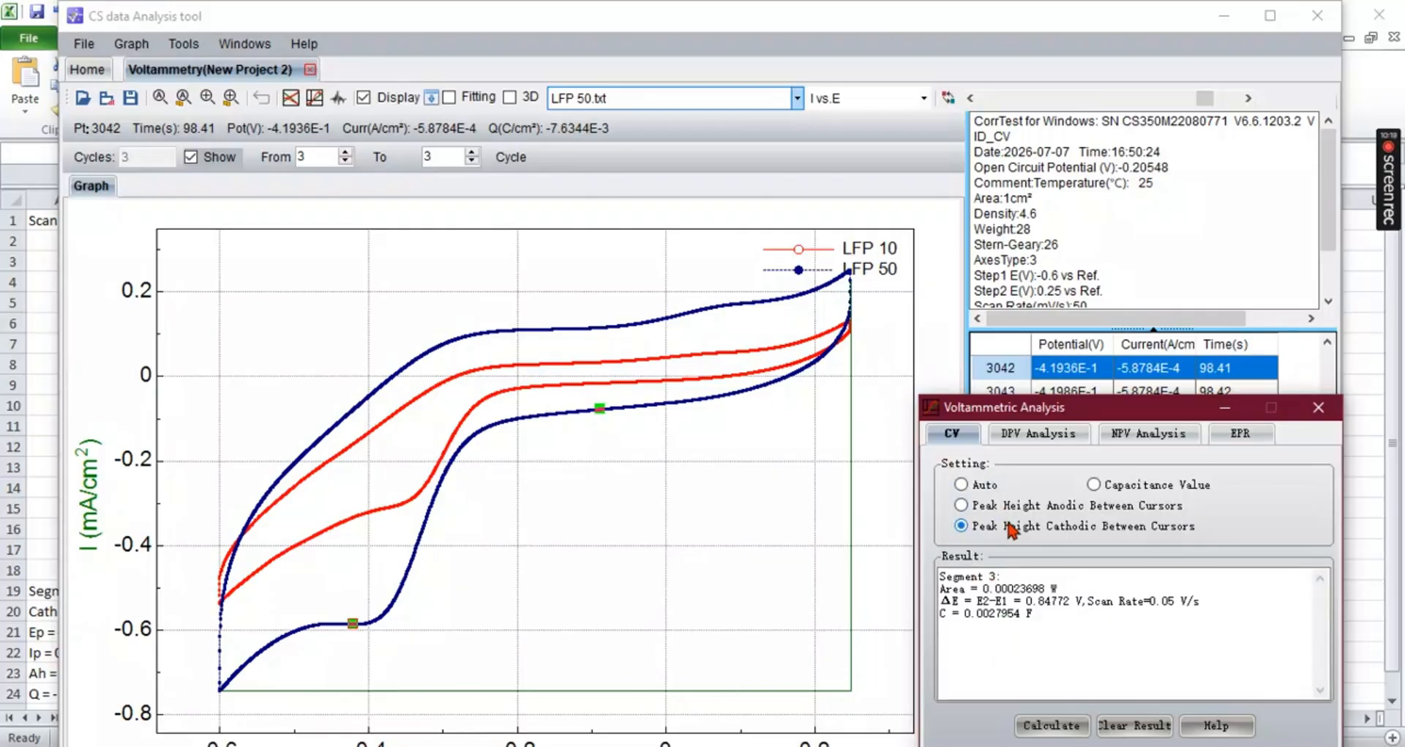
left_click(1053, 725)
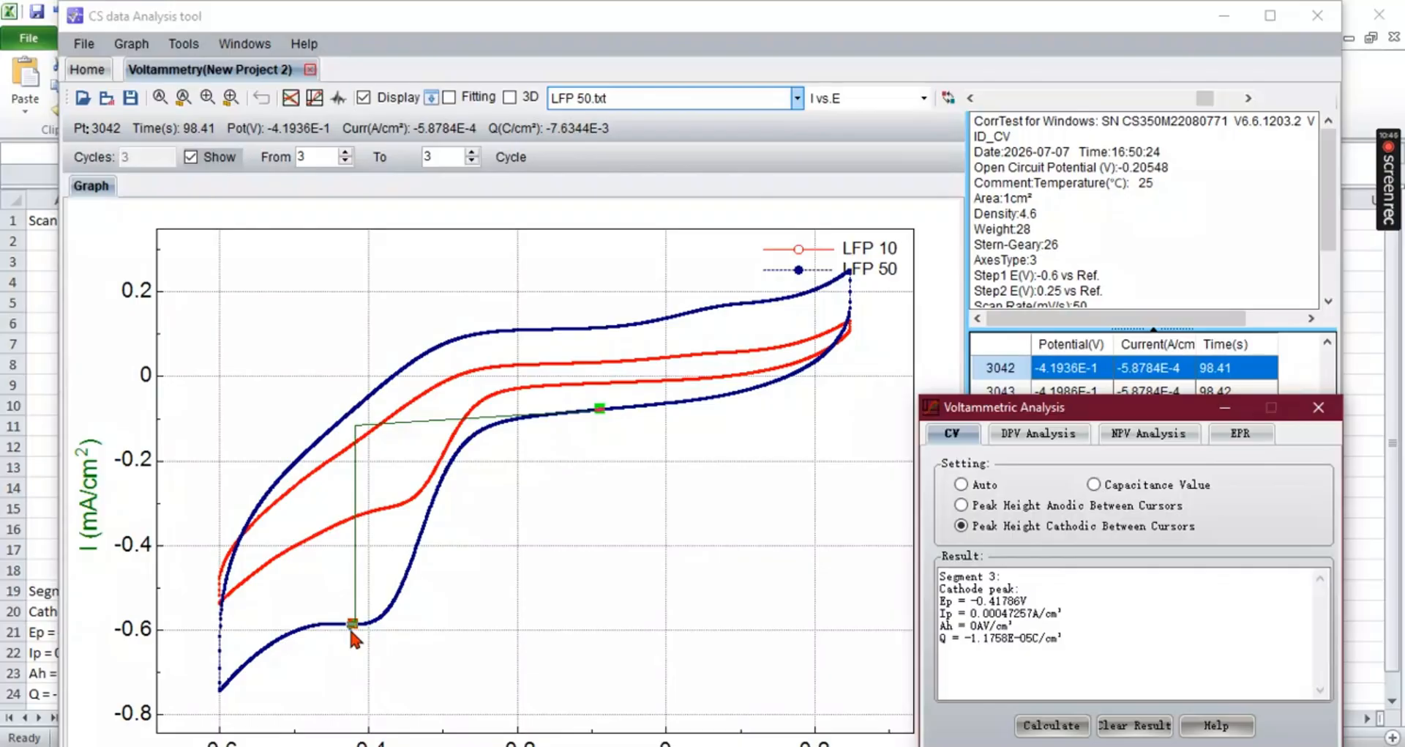
left_click(34, 560)
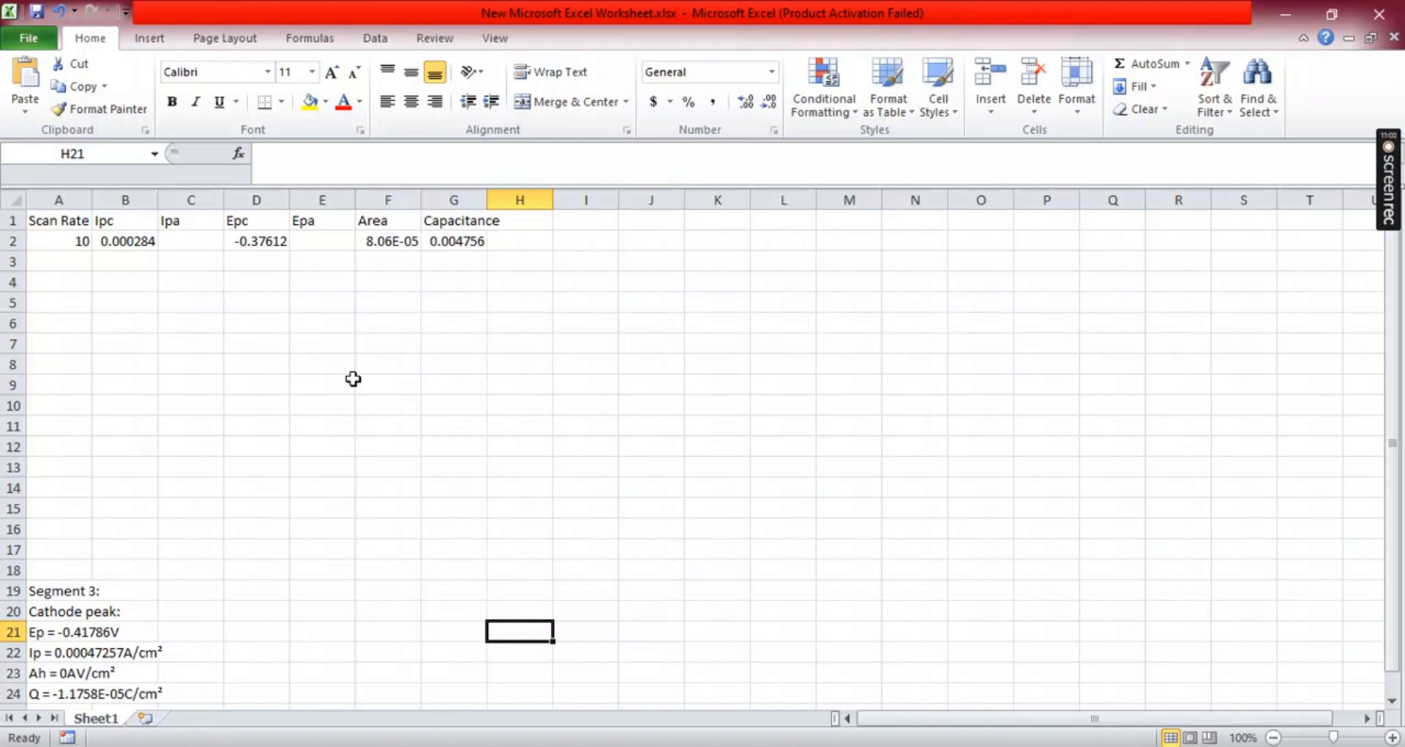
- Add the column header mass in cell H1
left_click(398, 242)
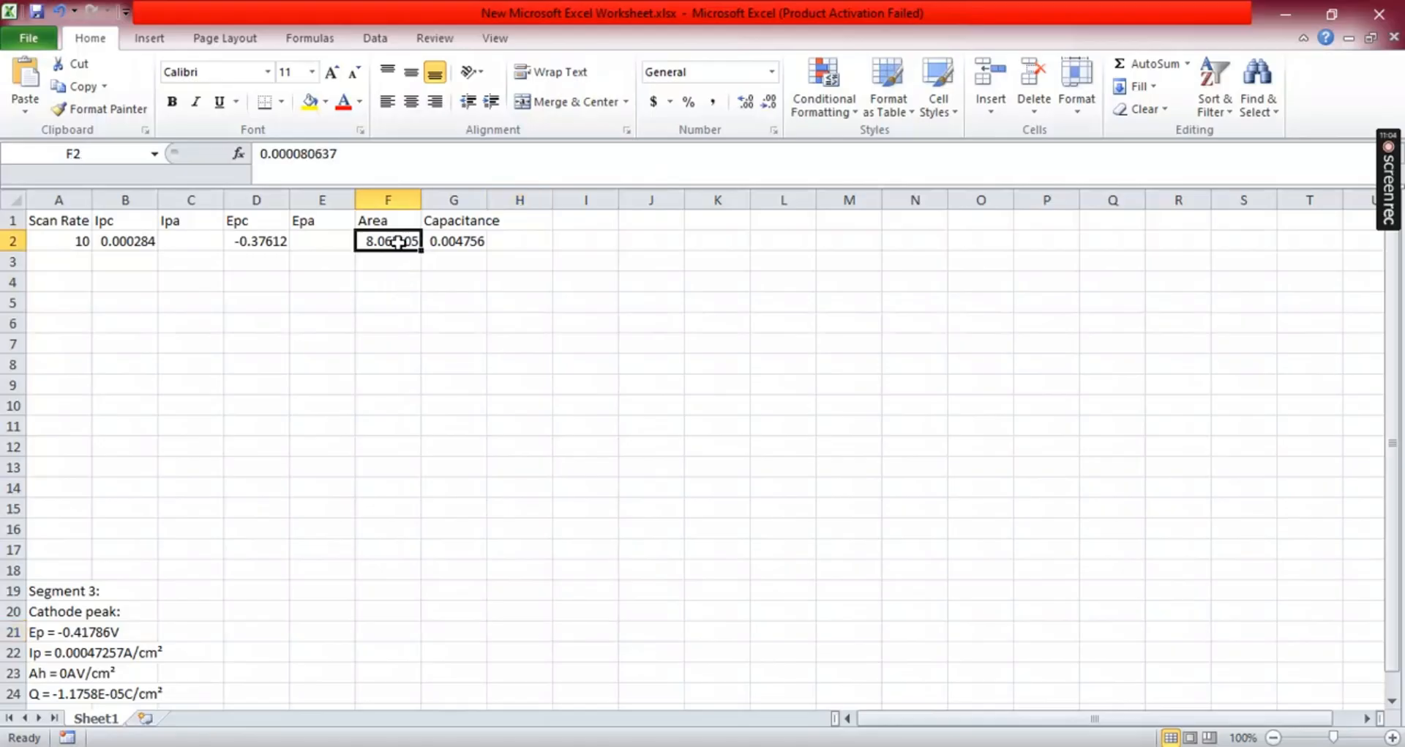
left_click(524, 216)
type("mass")
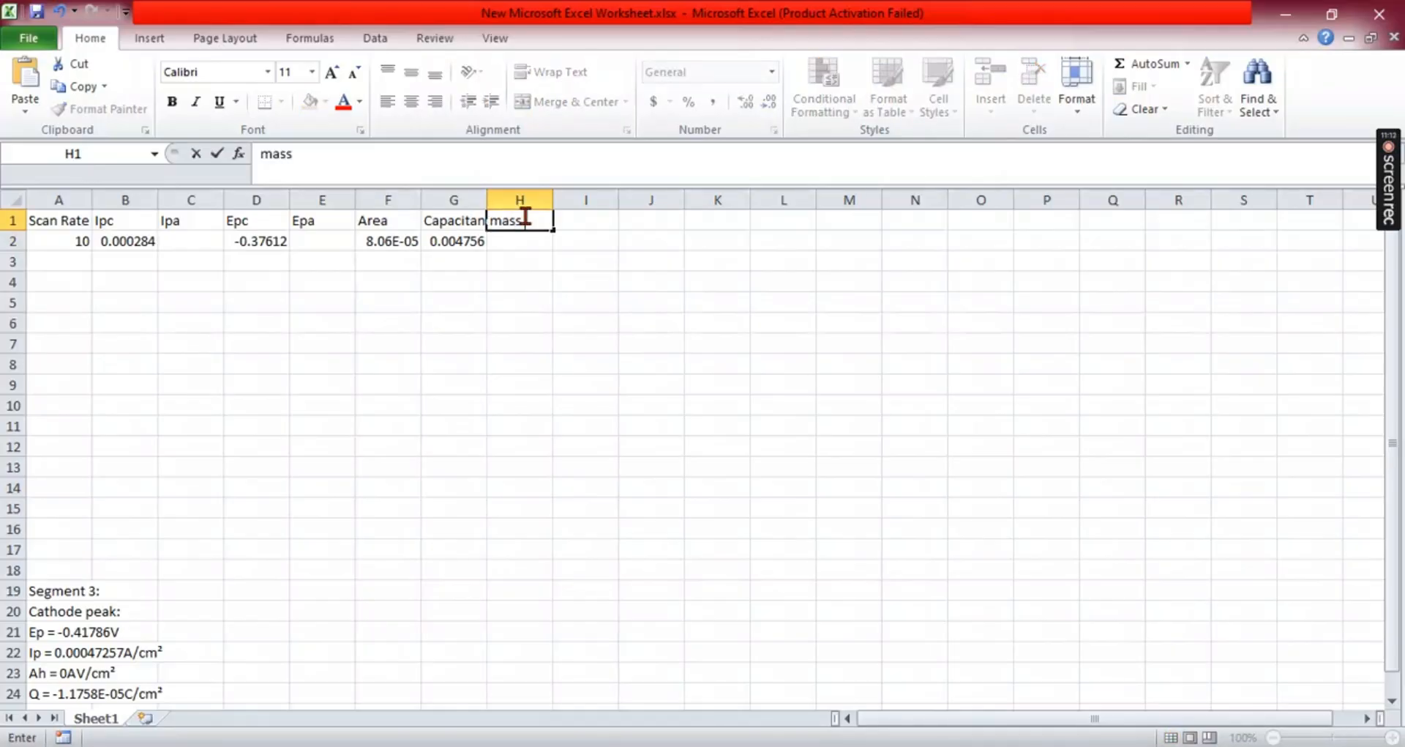
- Enter the electrode mass 20 mg in cell H2
left_click(521, 245)
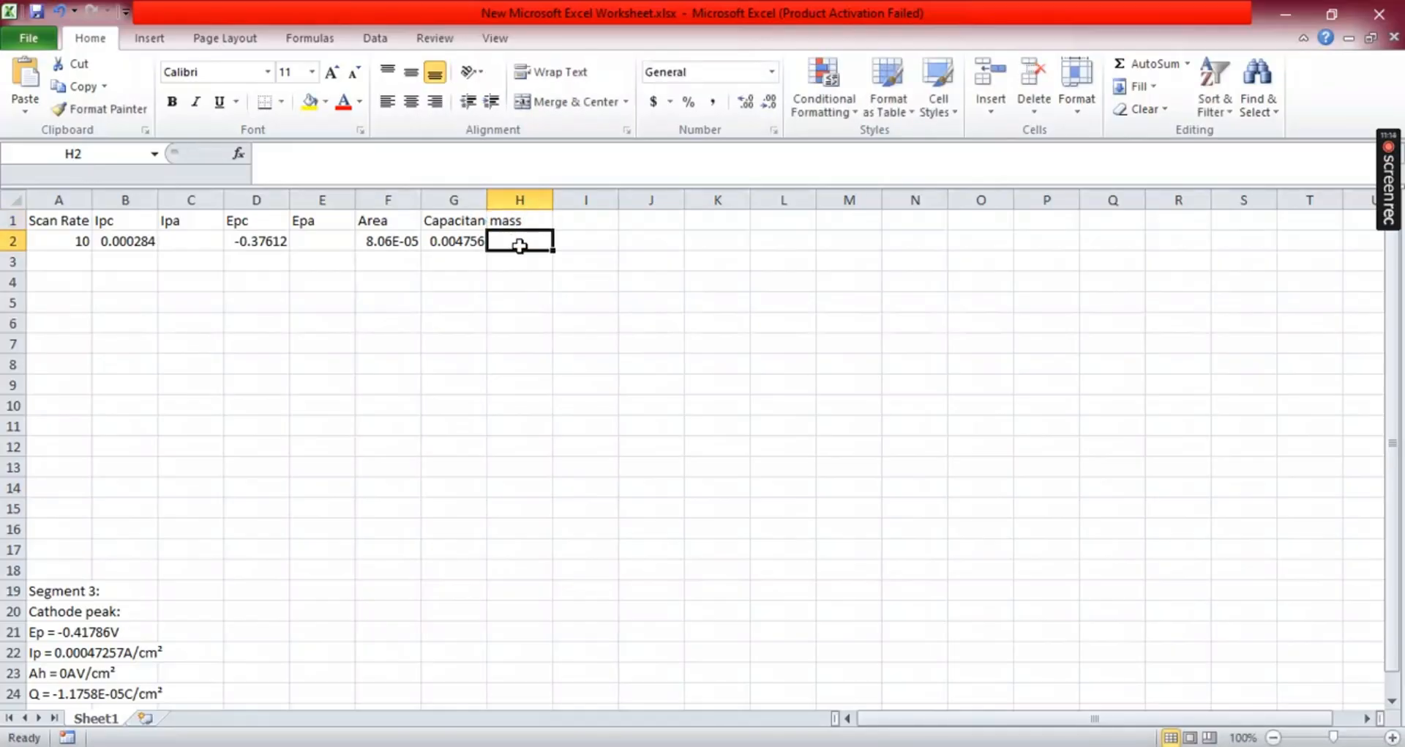
type("0.")
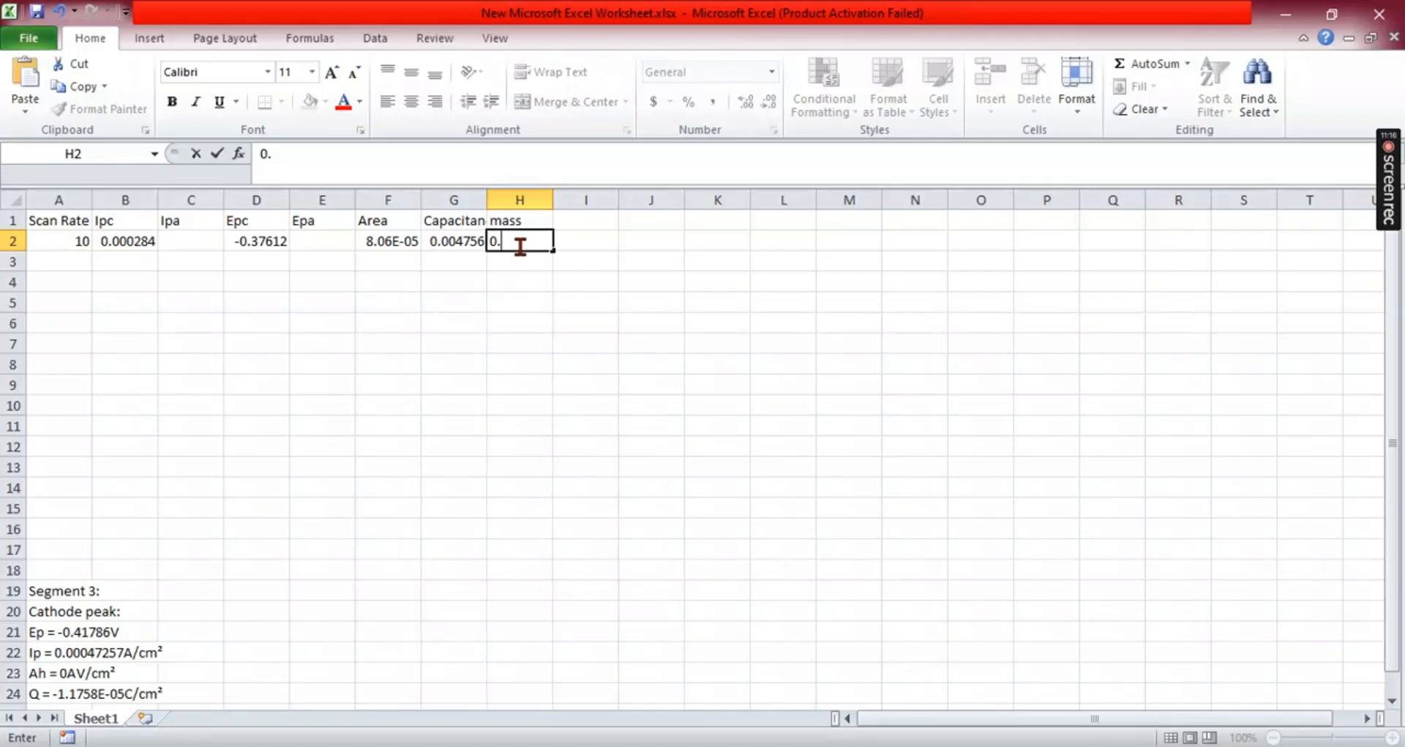
key("BackSpace")
key("BackSpace")
type("20 mh")
key("BackSpace")
type("g")
- Add the column header E2-E1 in cell I1
left_click(577, 222)
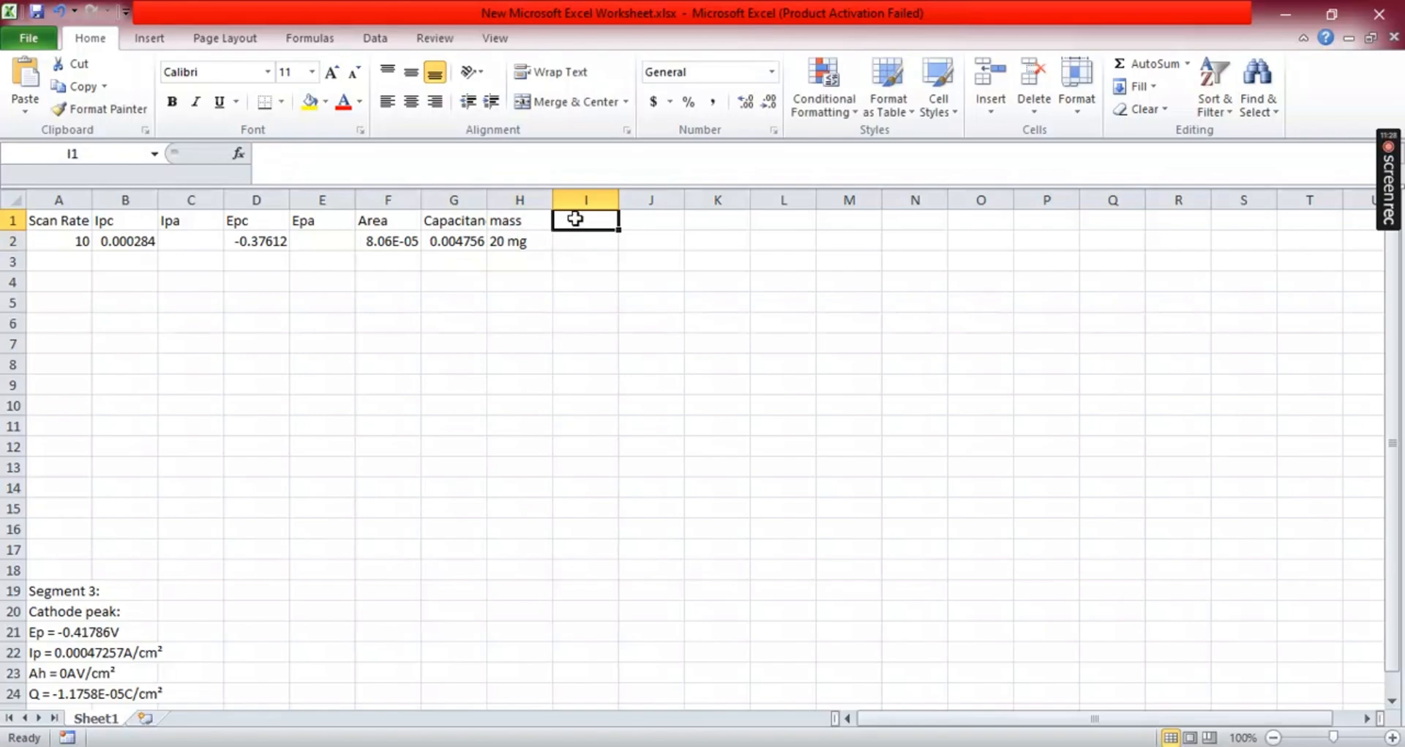
type("E2-")
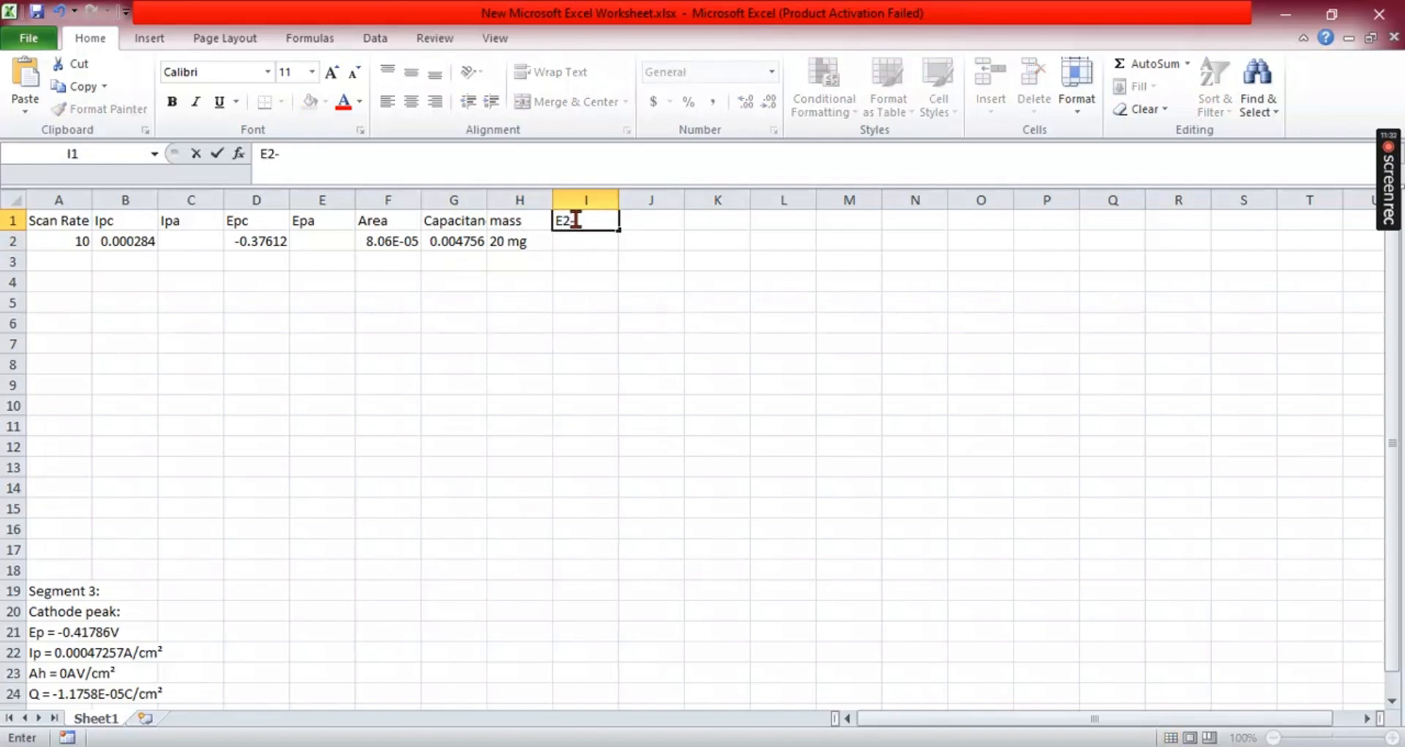
type("E1")
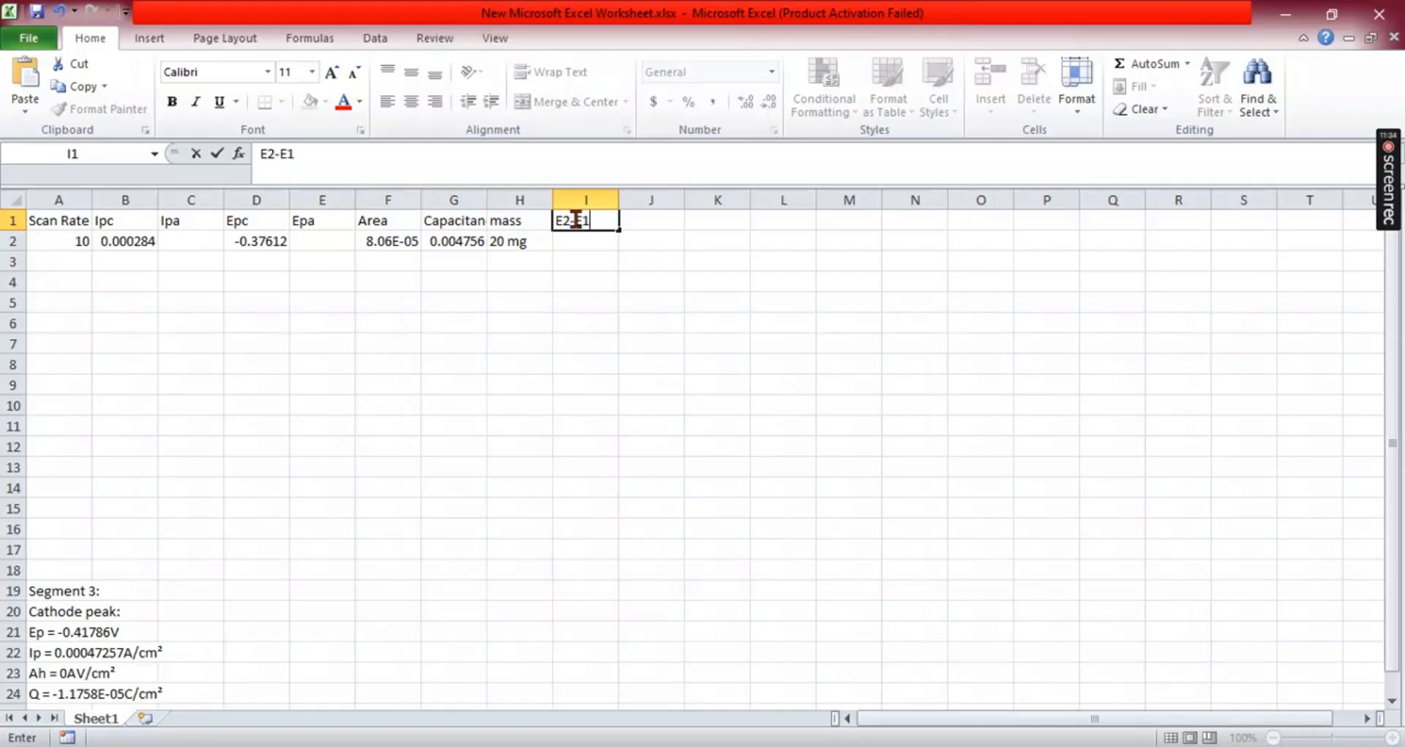